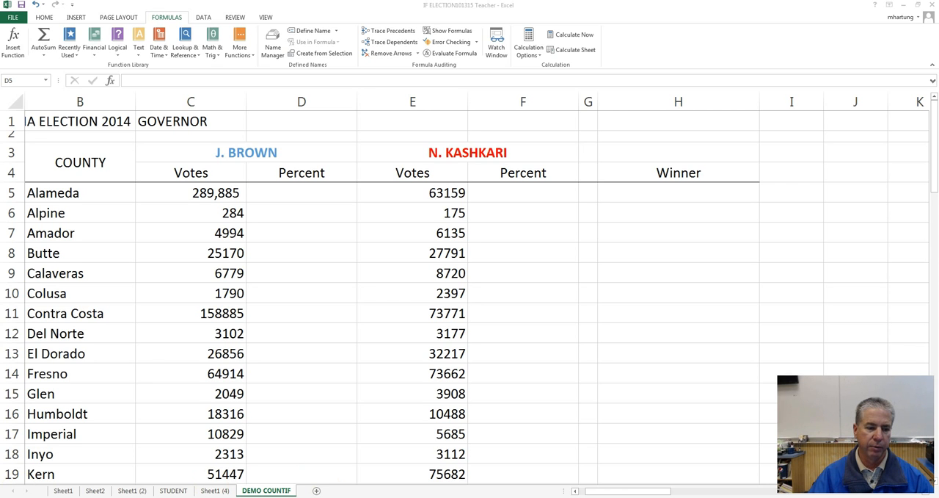
Step: Switch to the web browser and examine the photo of governor candidates Jerry Brown and Neel Kashkari
left_click(96, 494)
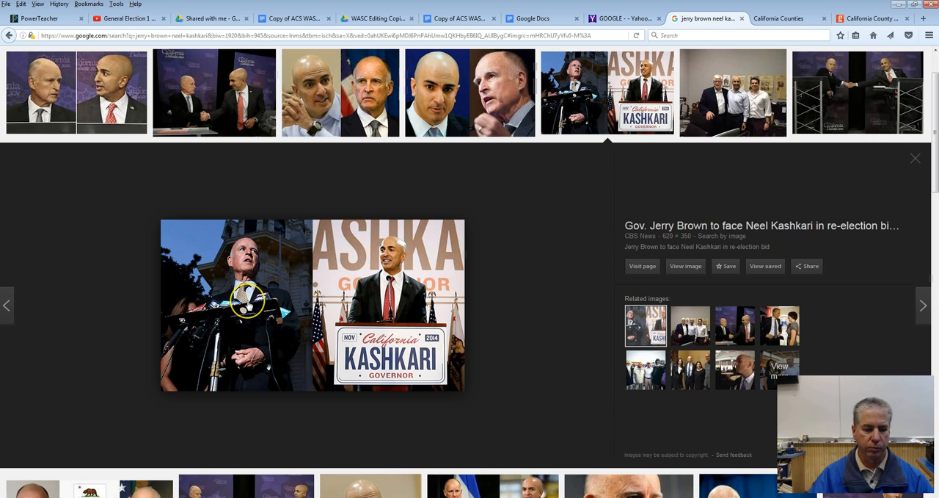
scroll(248, 297, "up", 3, "ctrl")
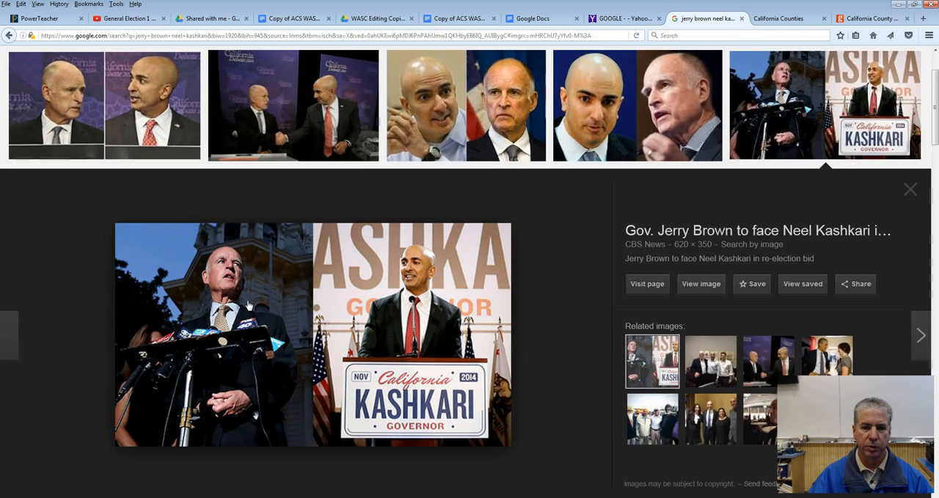
scroll(247, 304, "up", 1, "ctrl")
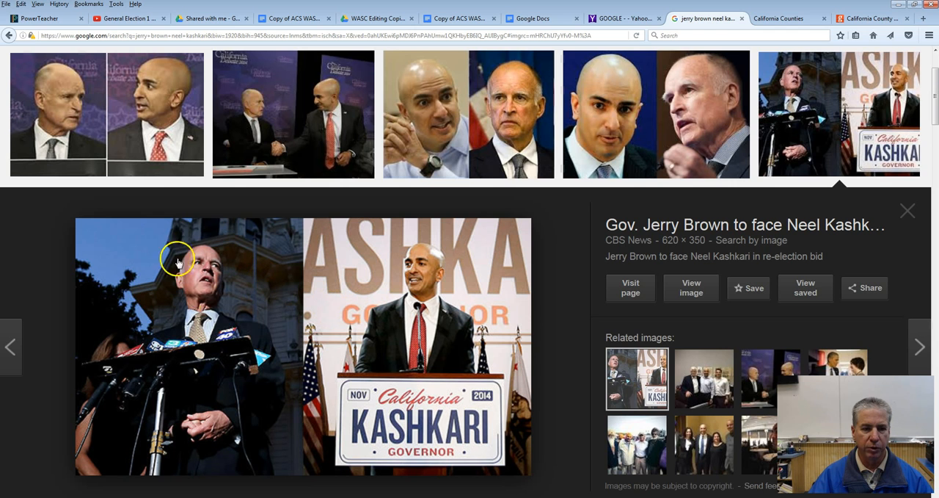
left_click(225, 314)
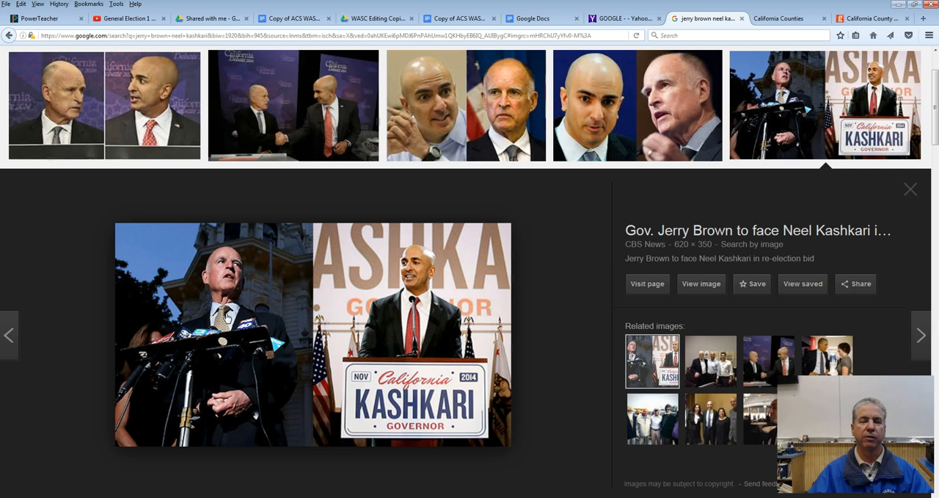
Step: Open the California Counties page and look through its full list of counties
left_click(780, 18)
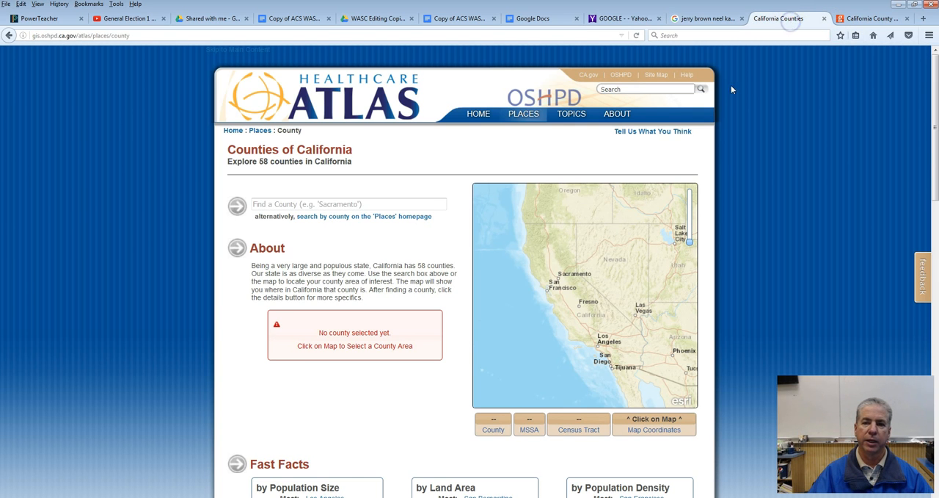
scroll(399, 394, "down", 3)
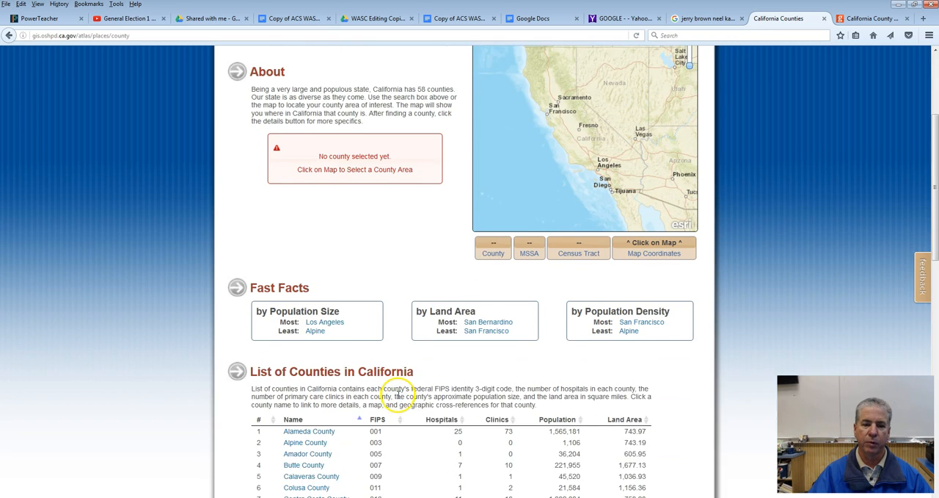
scroll(399, 394, "down", 4)
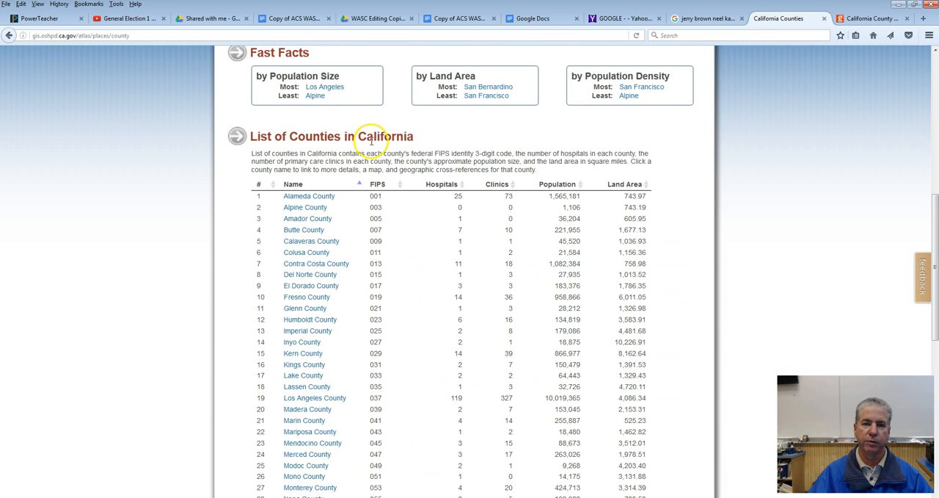
key("ctrl+minus")
scroll(372, 285, "down", 2)
scroll(372, 285, "down", 4)
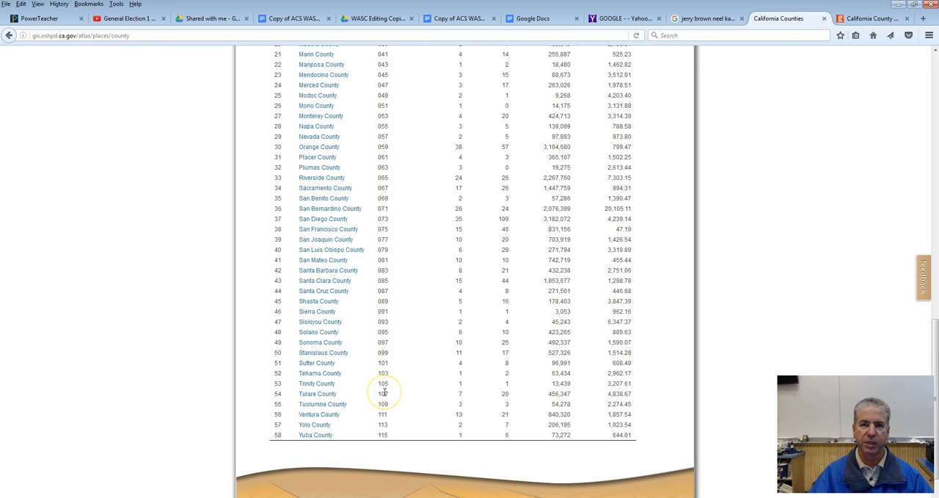
scroll(385, 393, "up", 1)
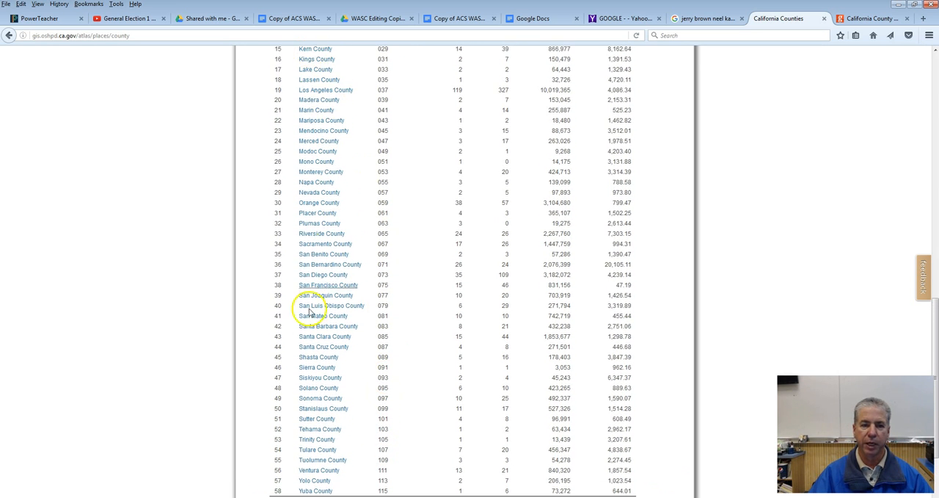
scroll(367, 449, "down", 3)
scroll(373, 440, "up", 10)
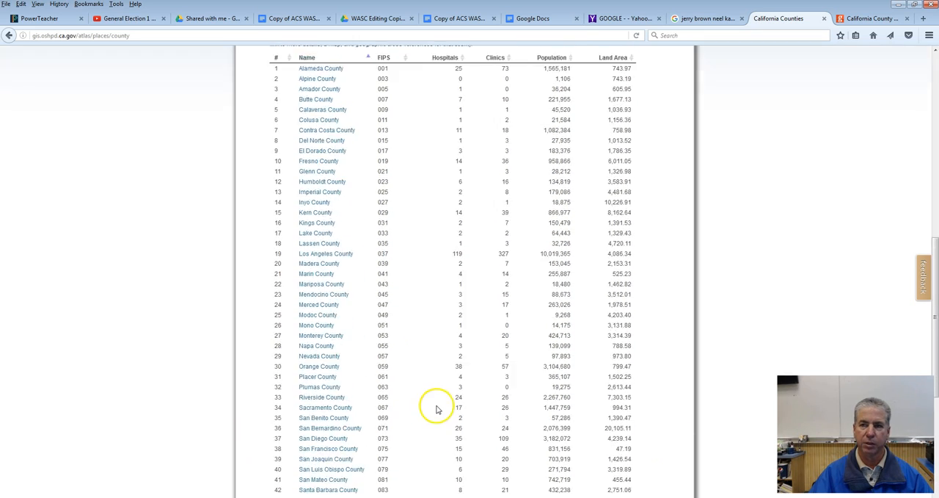
Step: View the California county map in the browser, and return to the IF ELECTION101315 Teacher workbook in Excel with the LINE column in view
left_click(858, 20)
scroll(509, 321, "down", 2)
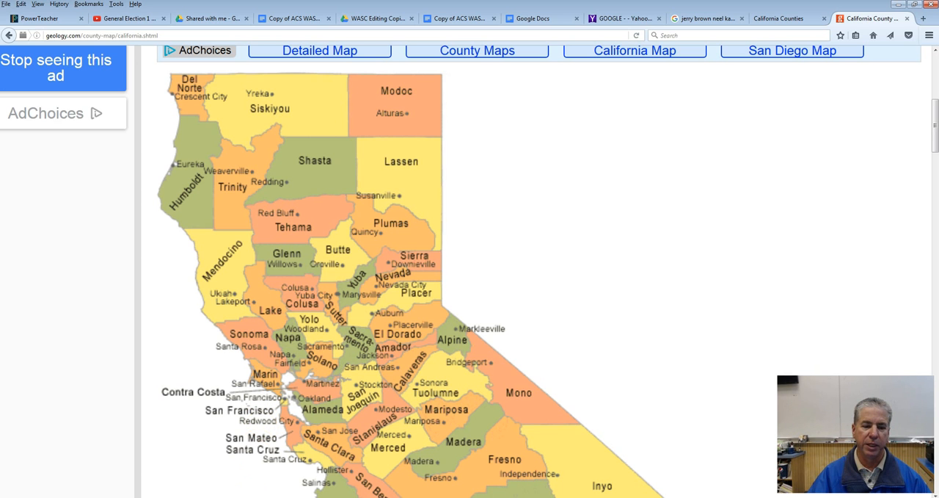
left_click(257, 483)
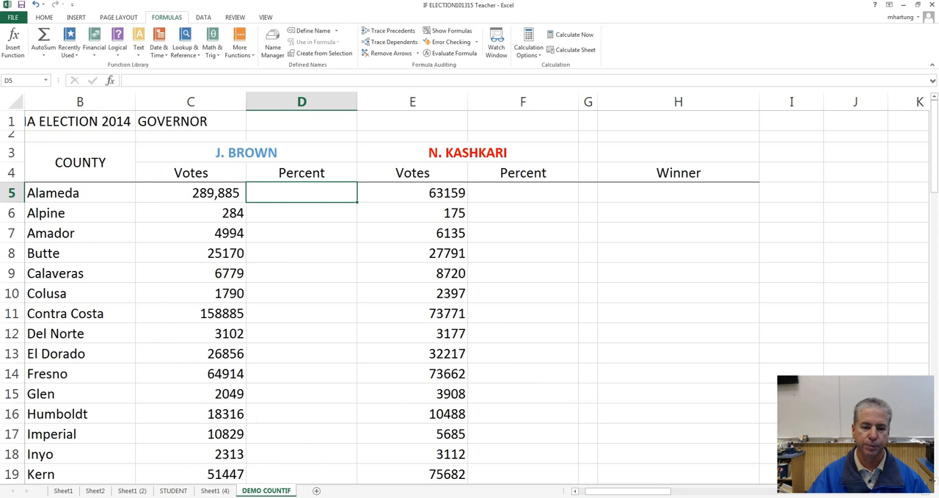
left_click_drag(612, 490, 600, 491)
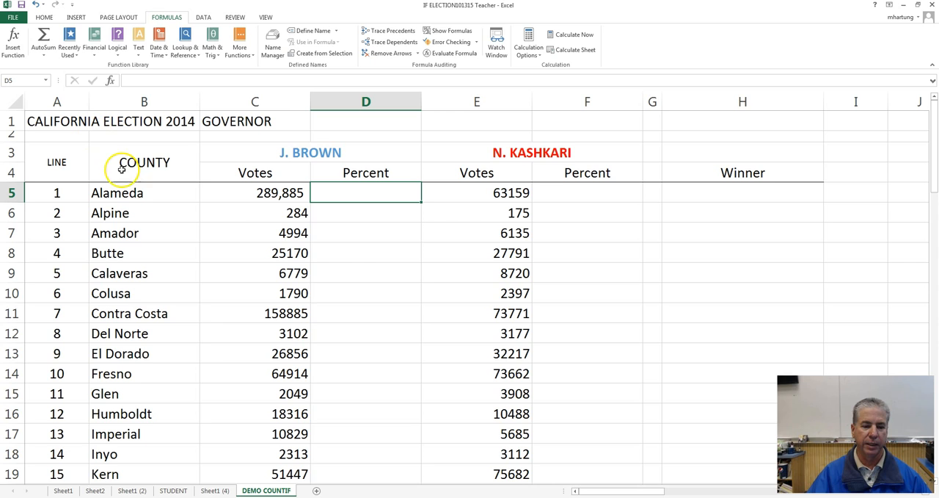
Step: Switch to the COUNTIF GOVERNOR 2014 STUDENT workbook and examine its election table from the title row down
left_click(255, 497)
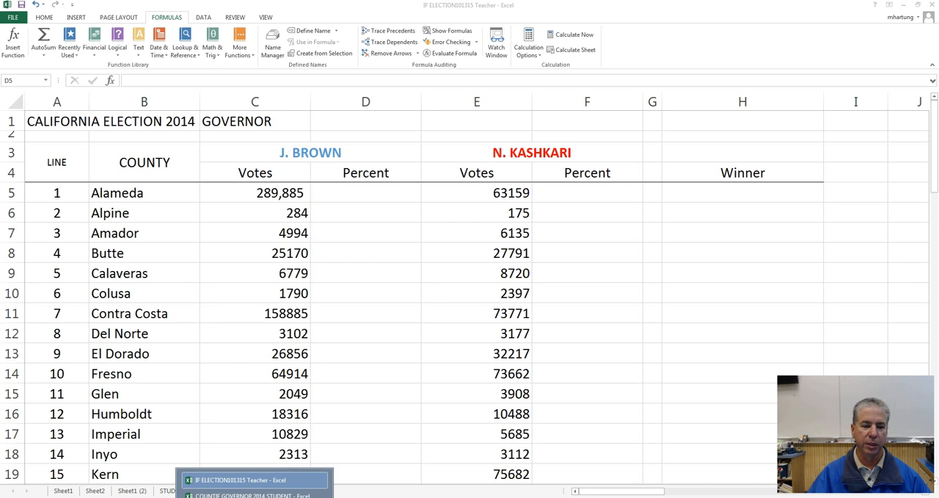
left_click(254, 495)
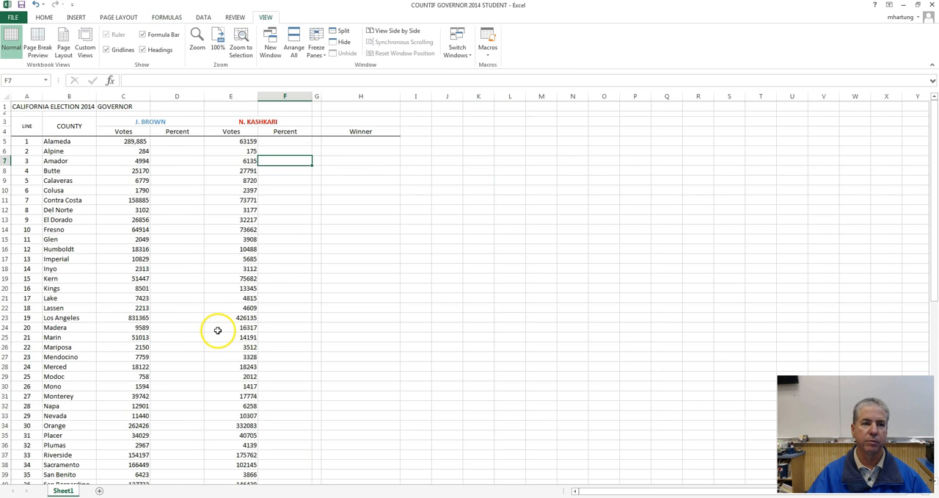
scroll(218, 330, "up", 3)
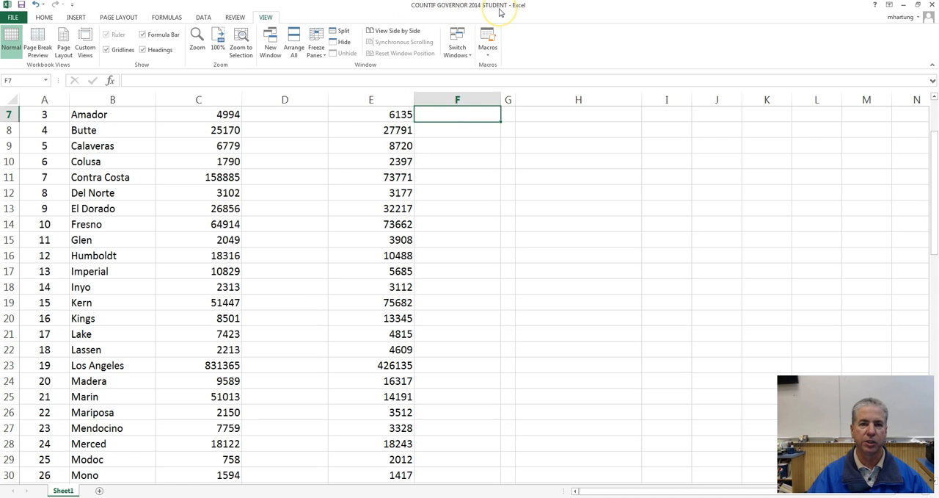
scroll(309, 180, "up", 2)
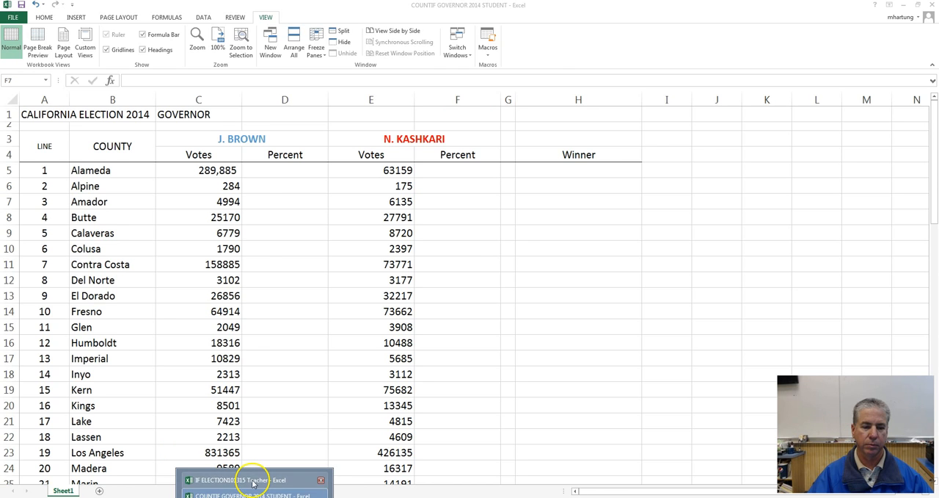
Step: Return to the IF ELECTION101315 Teacher workbook and look through the county names in the COUNTY column, starting at Alameda
left_click(252, 481)
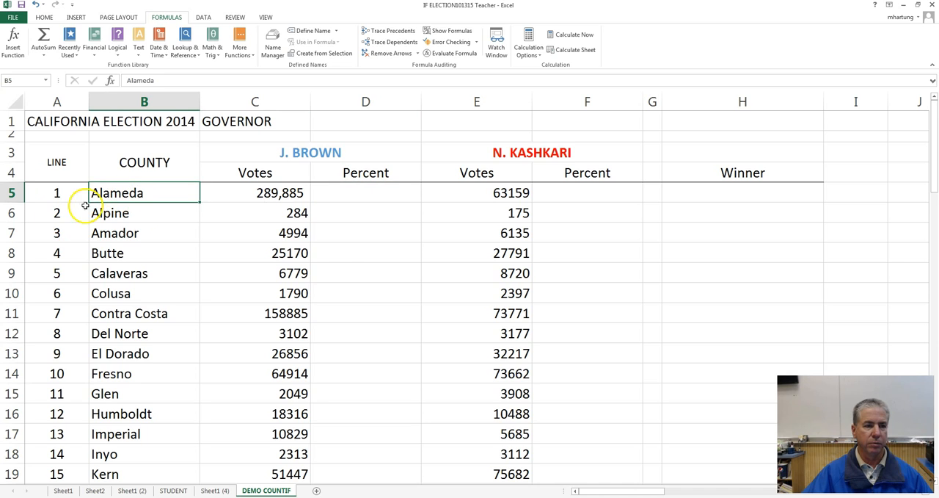
left_click(146, 163)
left_click(144, 192)
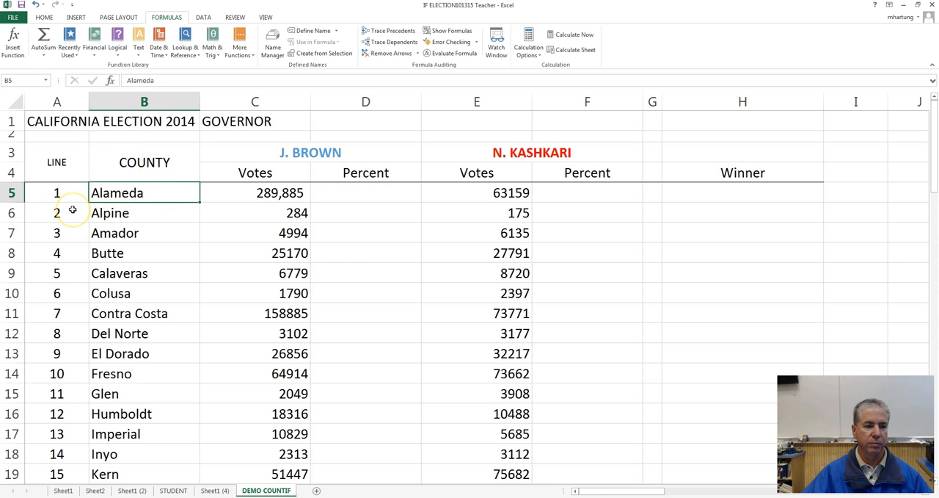
scroll(73, 209, "down", 1)
scroll(72, 209, "down", 8)
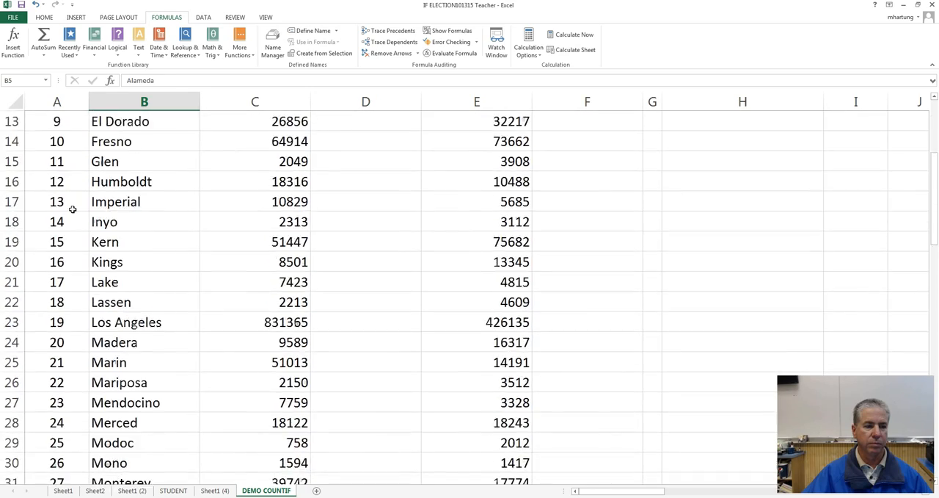
scroll(72, 209, "down", 6)
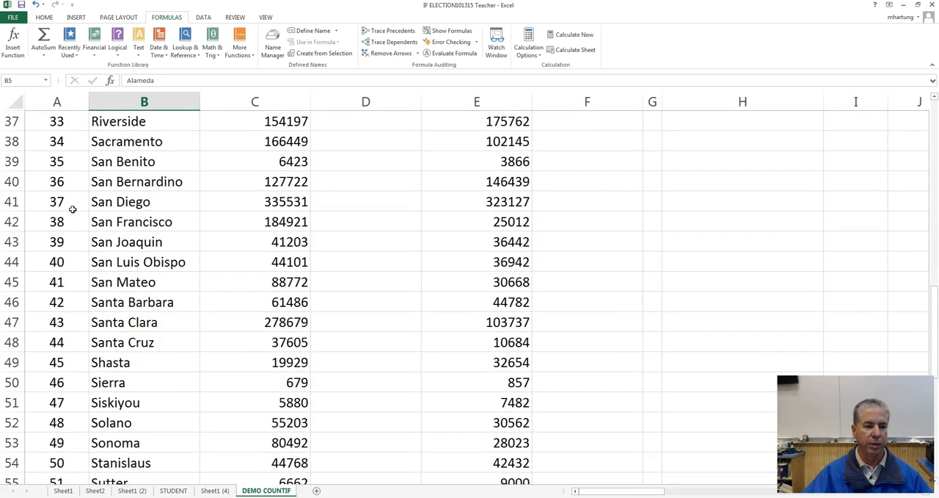
scroll(72, 209, "up", 6)
scroll(73, 210, "up", 9)
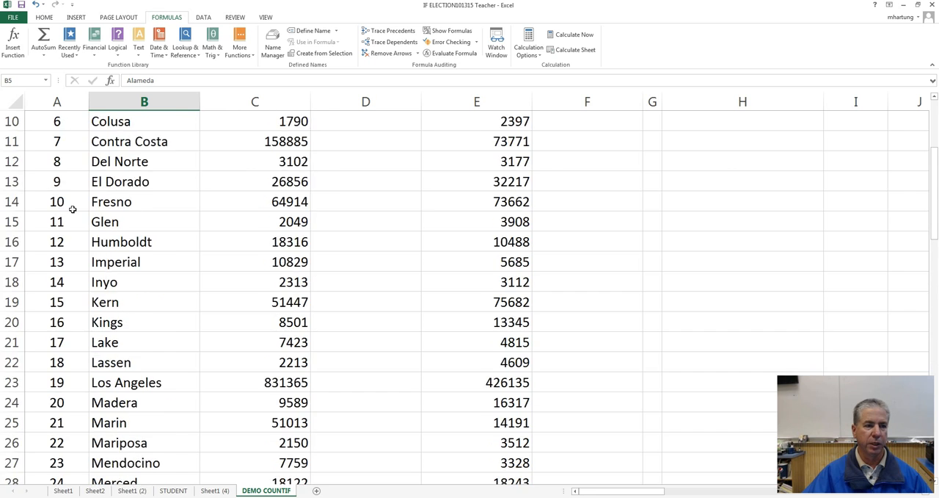
Step: Check the numbering in the LINE column from the first county, Alameda, to the last, Yuba
left_click(69, 160)
left_click(62, 196)
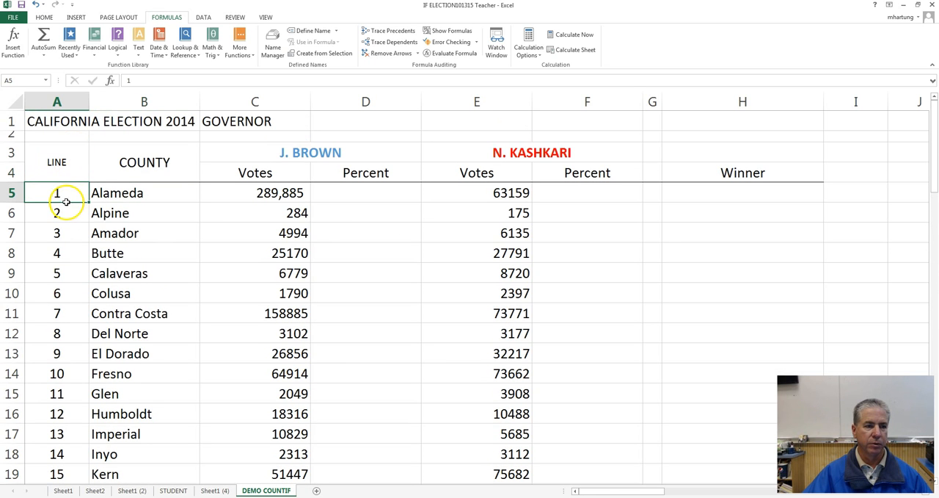
scroll(127, 197, "down", 5)
scroll(126, 196, "down", 13)
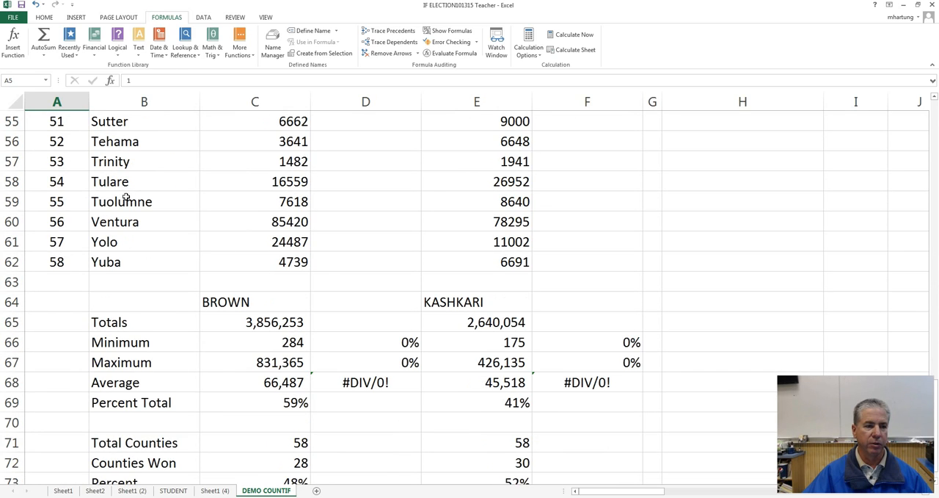
left_click(73, 262)
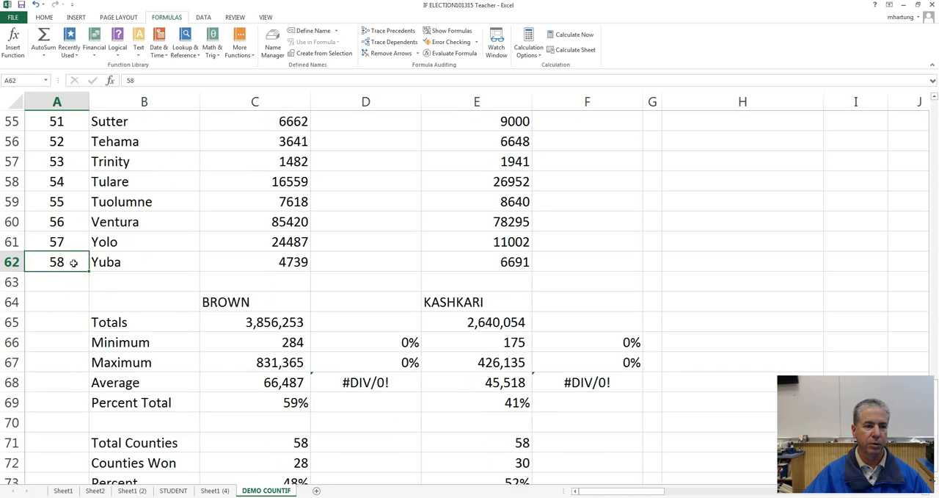
scroll(73, 262, "up", 17)
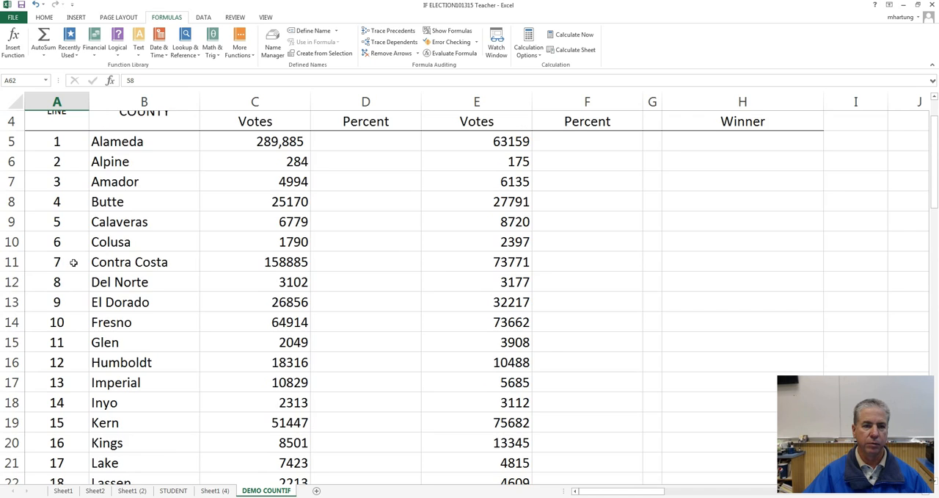
scroll(73, 262, "up", 1)
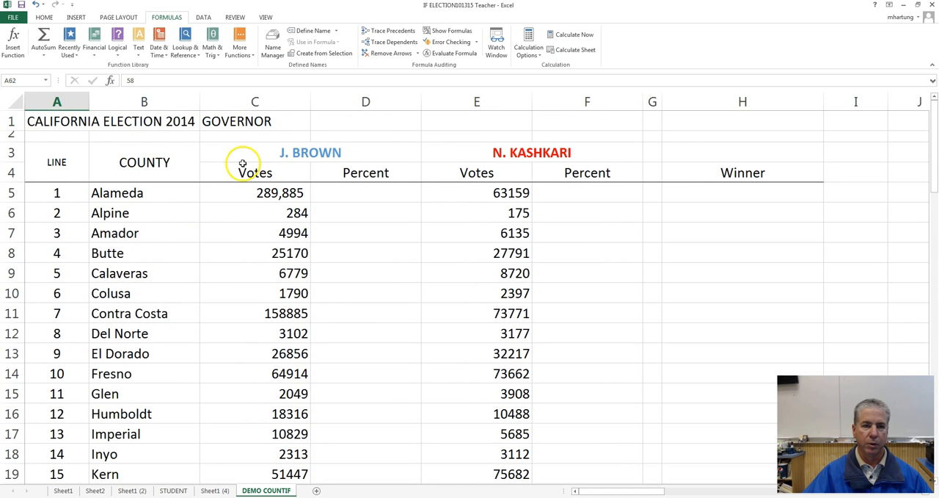
Step: Examine the J. Brown heading and the Votes heading under N. Kashkari in the election table
left_click(310, 152)
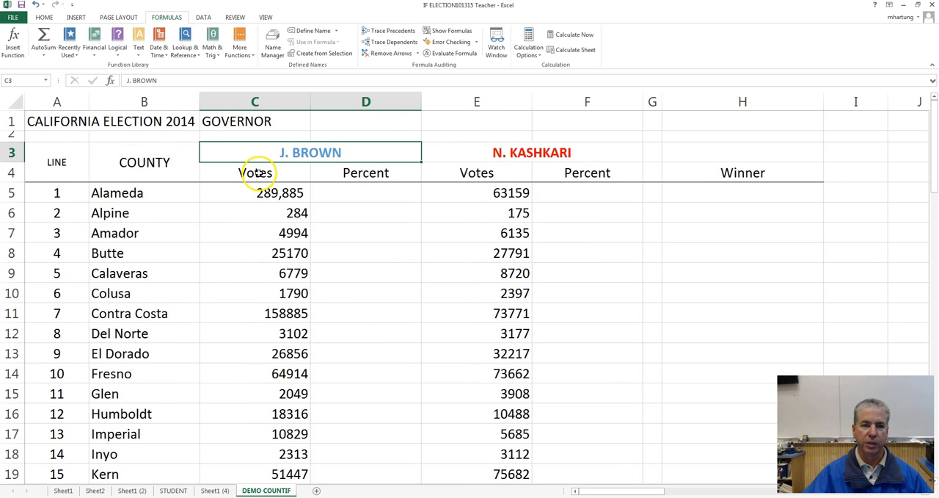
left_click(305, 153)
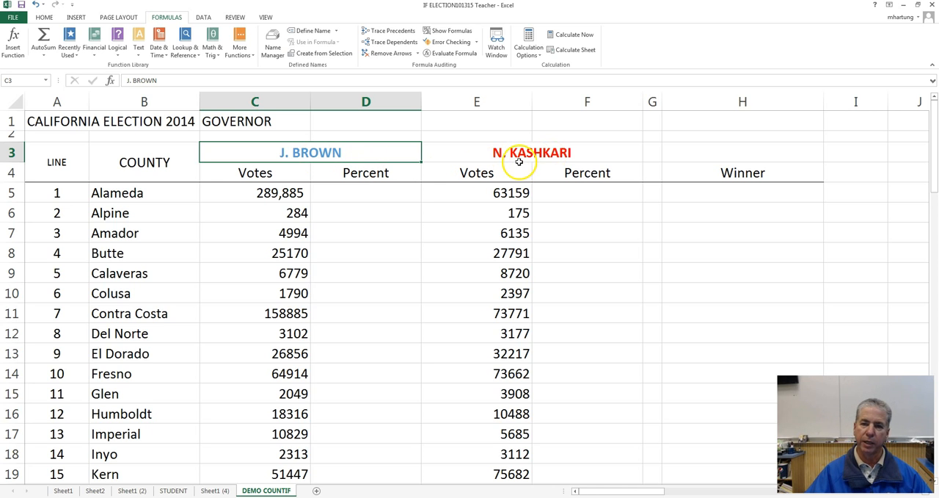
left_click(481, 173)
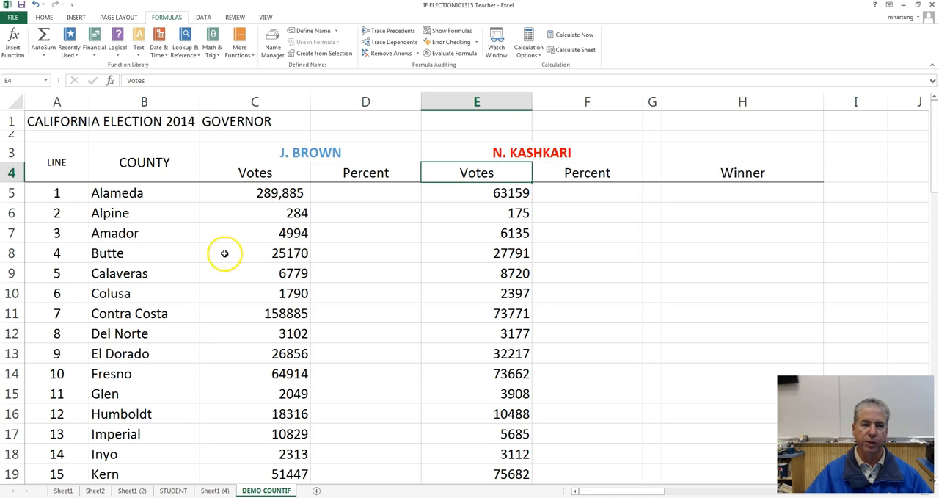
Step: Format J. Brown's votes in C5:C62 with the comma style and no decimal places
left_click(281, 193)
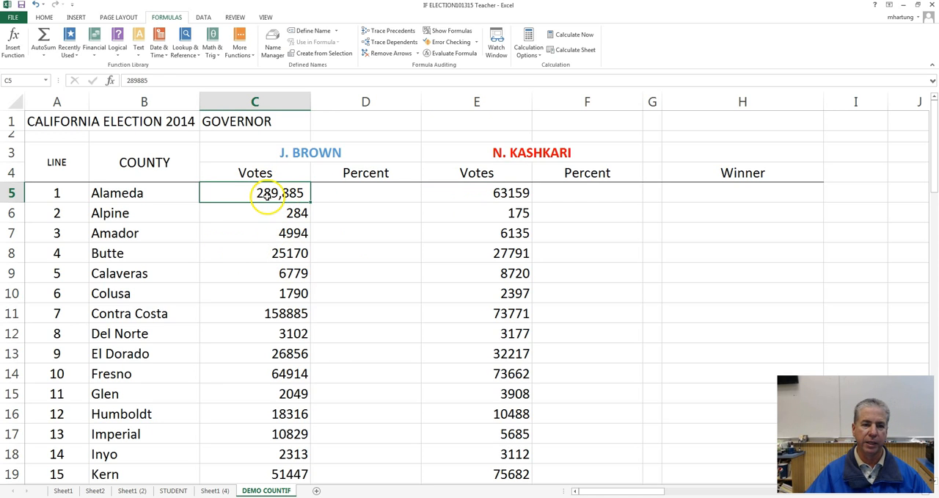
left_click_drag(248, 189, 270, 455)
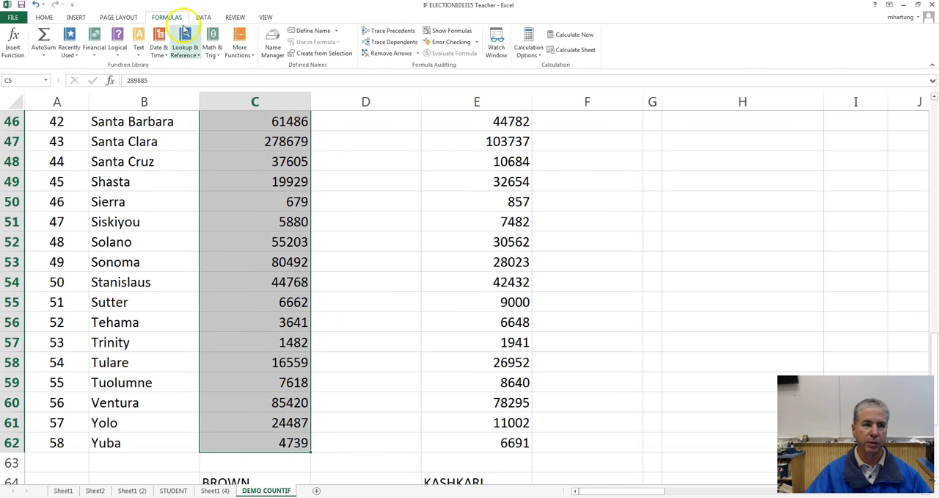
left_click(44, 17)
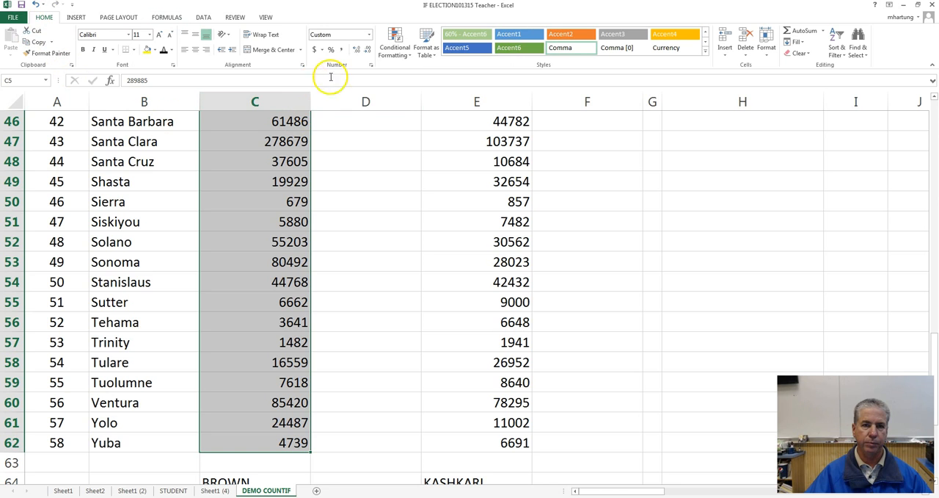
left_click(341, 50)
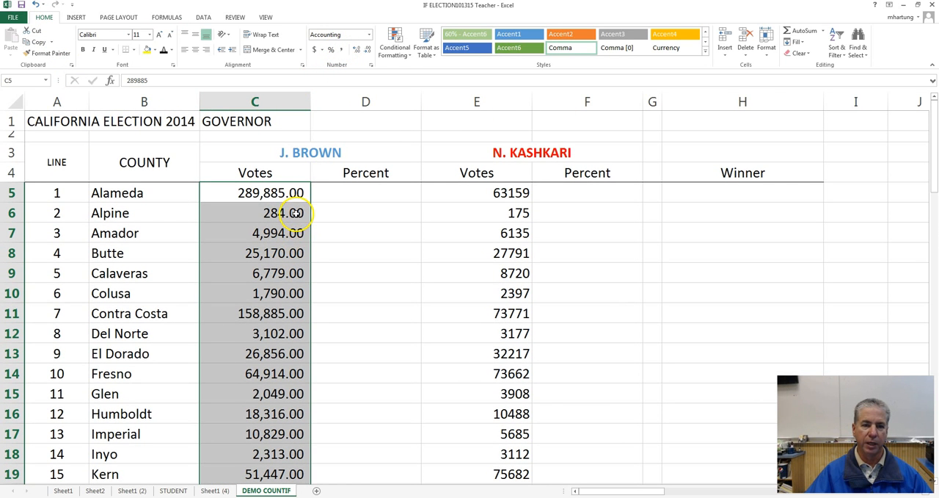
left_click(367, 50)
left_click(367, 50)
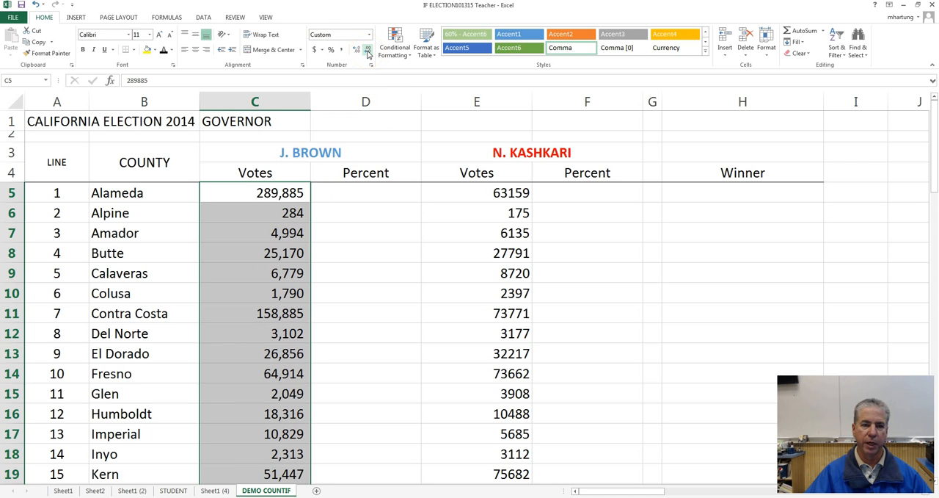
Step: Format N. Kashkari's votes in E5:E62 with the comma style and no decimal places
left_click(264, 212)
left_click_drag(459, 190, 486, 446)
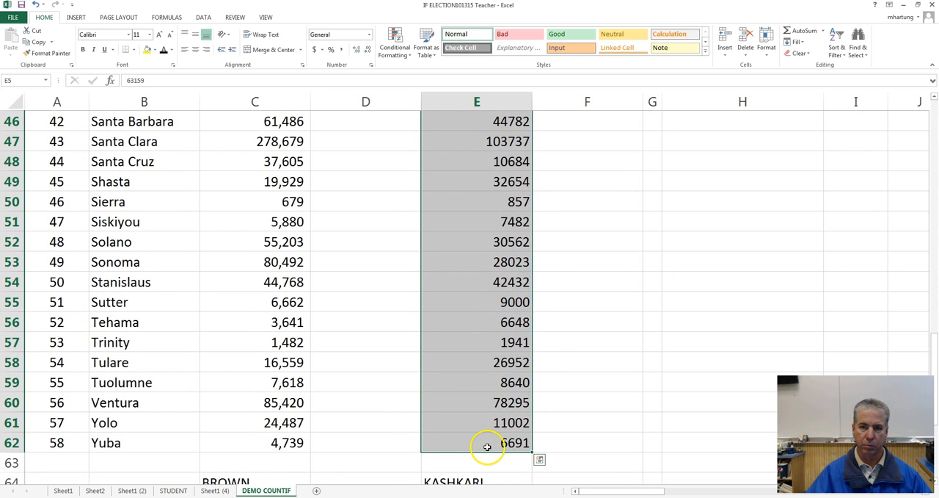
left_click(339, 51)
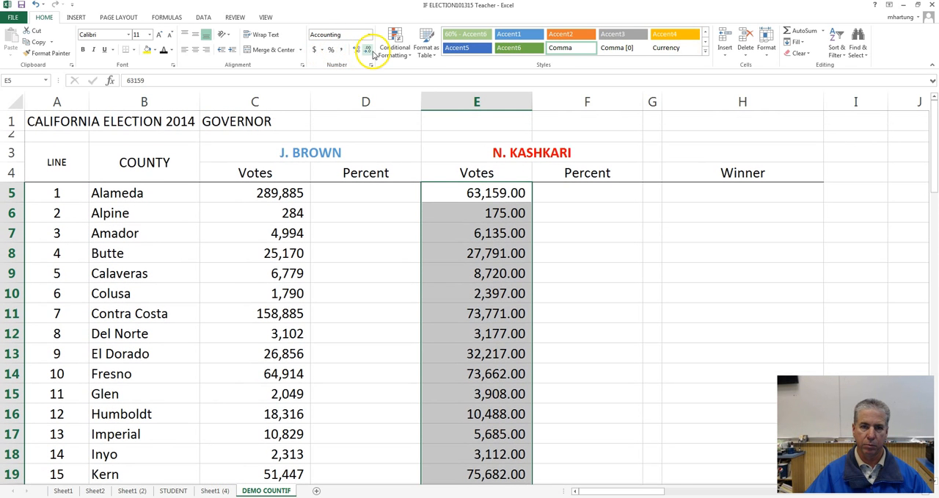
left_click(369, 52)
left_click(368, 52)
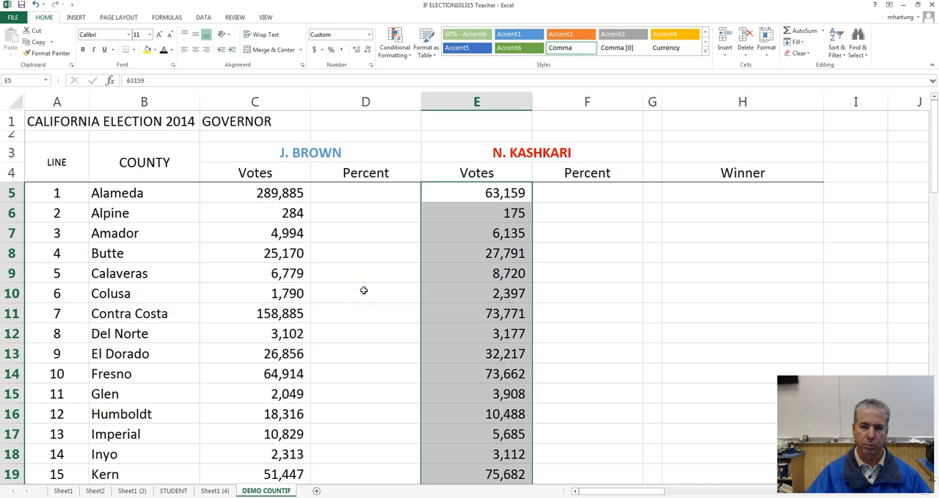
Step: Examine Alameda's row, comparing the empty Percent cells D5 and F5 with both candidates' vote cells C5 and E5
left_click(358, 194)
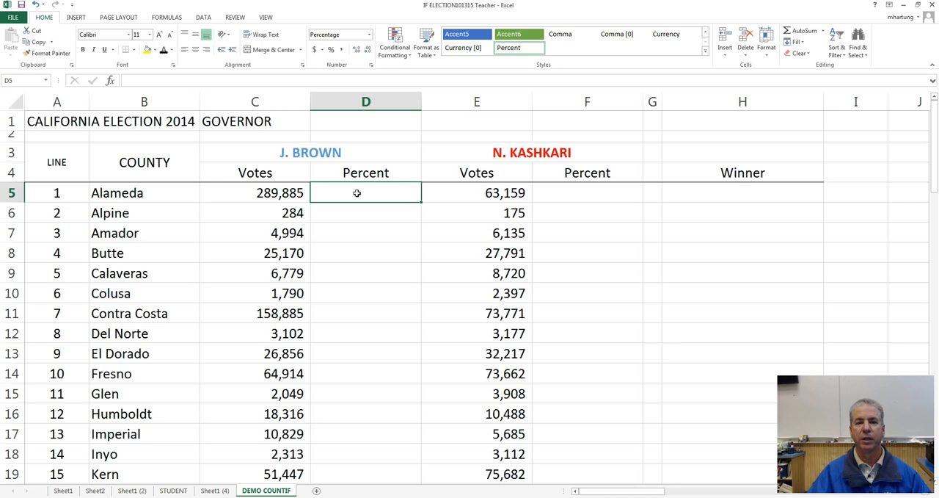
left_click(117, 193)
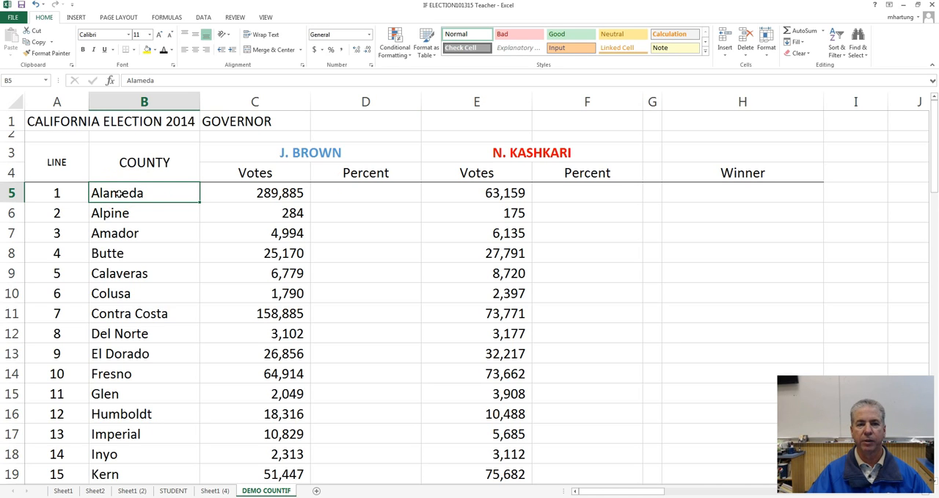
left_click(351, 193)
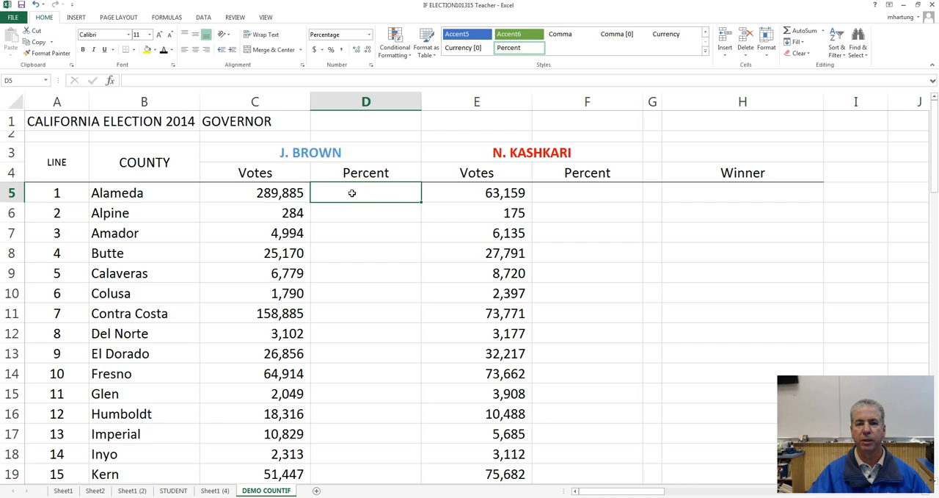
left_click(572, 198)
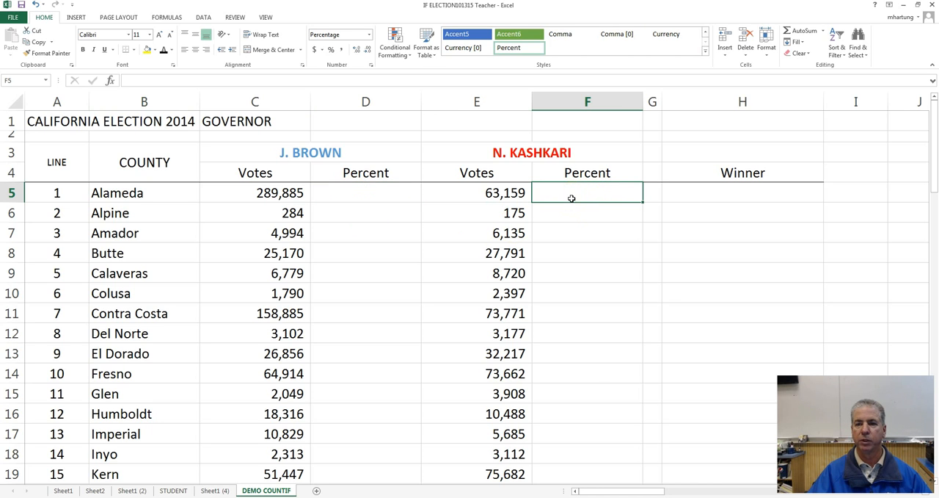
left_click(373, 198)
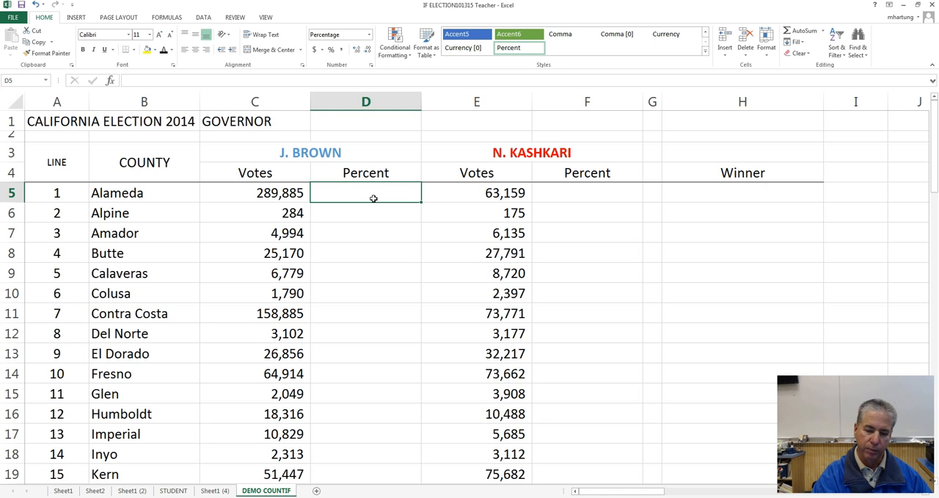
left_click(275, 193)
left_click(495, 197)
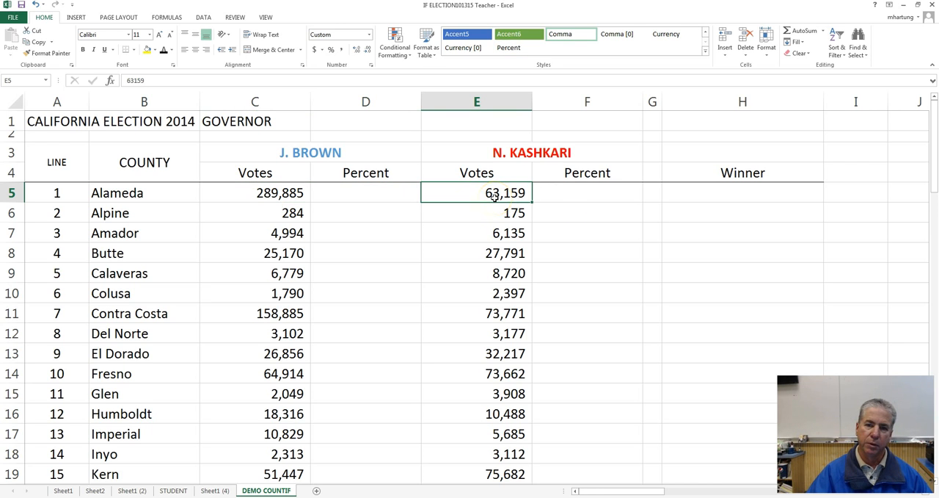
left_click(269, 193)
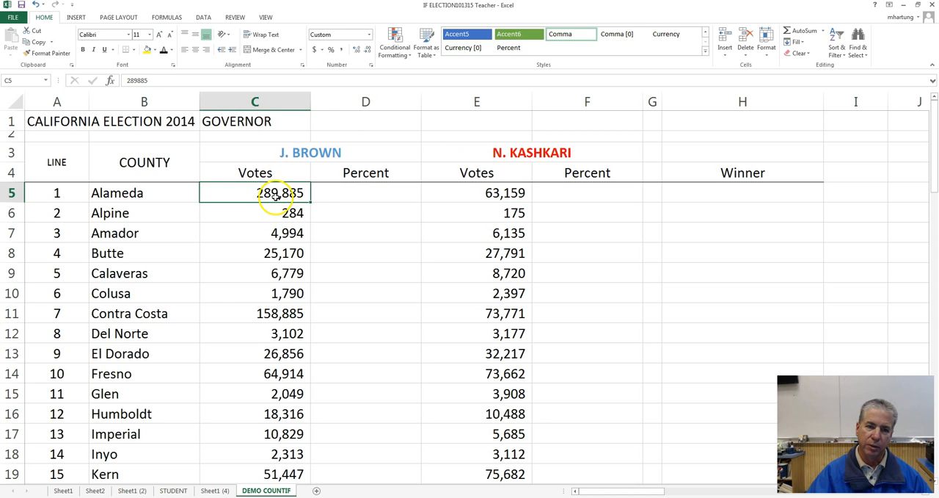
left_click(493, 193)
left_click(492, 154)
left_click(474, 191)
left_click(238, 192)
Step: Calculate J. Brown's share of the Alameda vote in D5 with the formula =C5/(C5+E5)
left_click(360, 193)
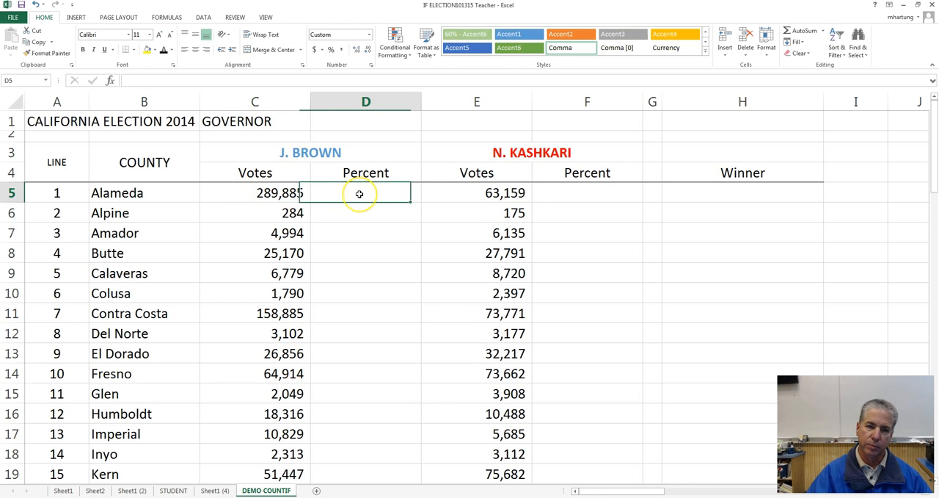
type("=")
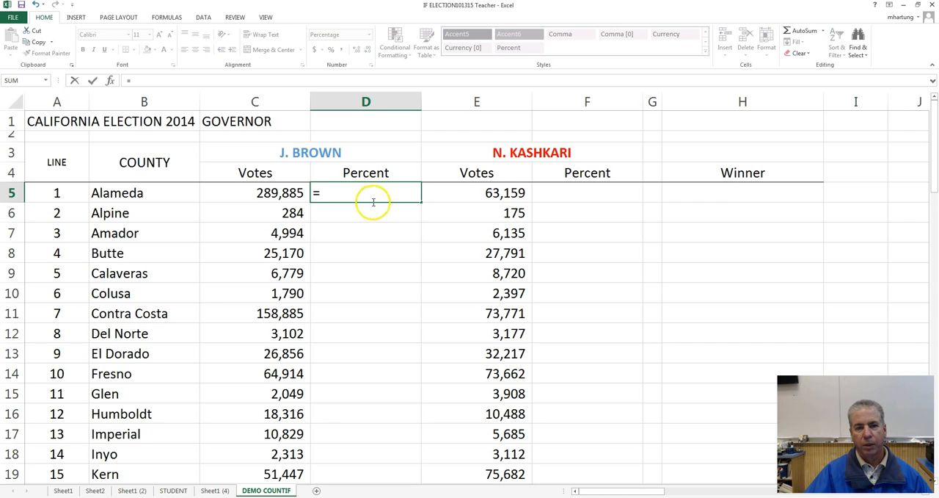
left_click(265, 194)
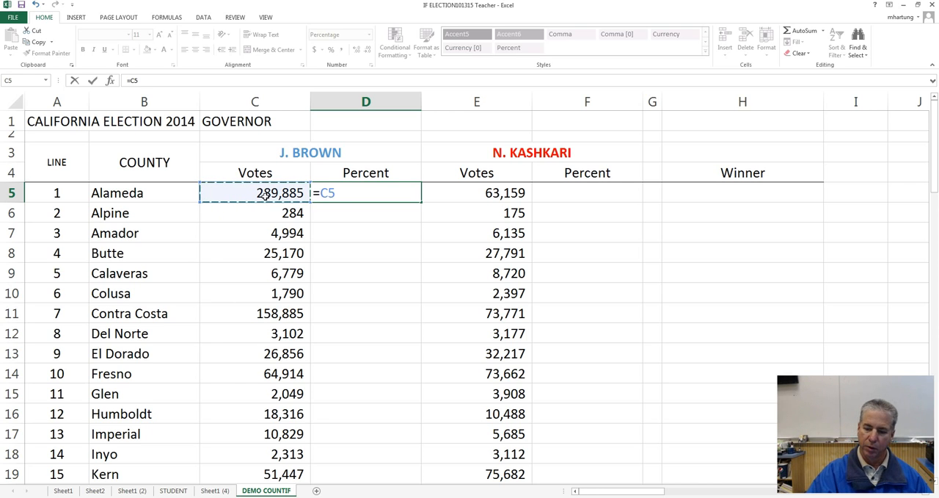
type("/(")
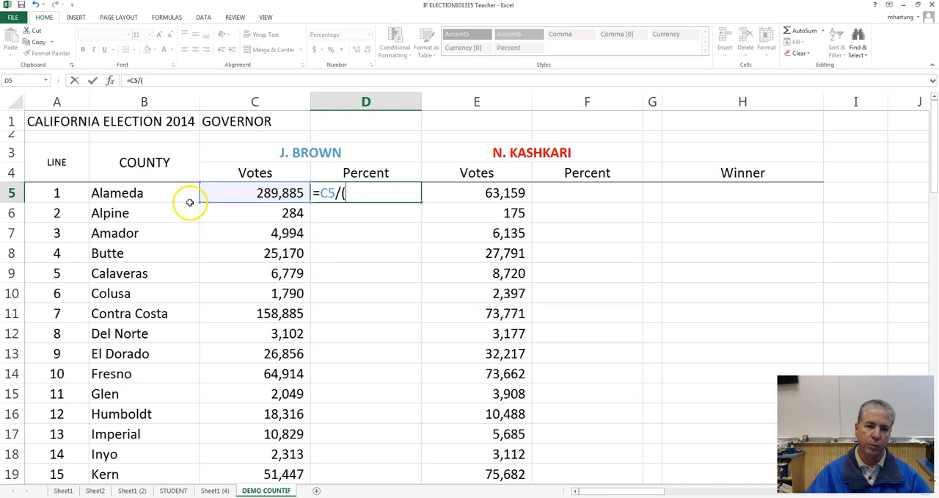
left_click(258, 193)
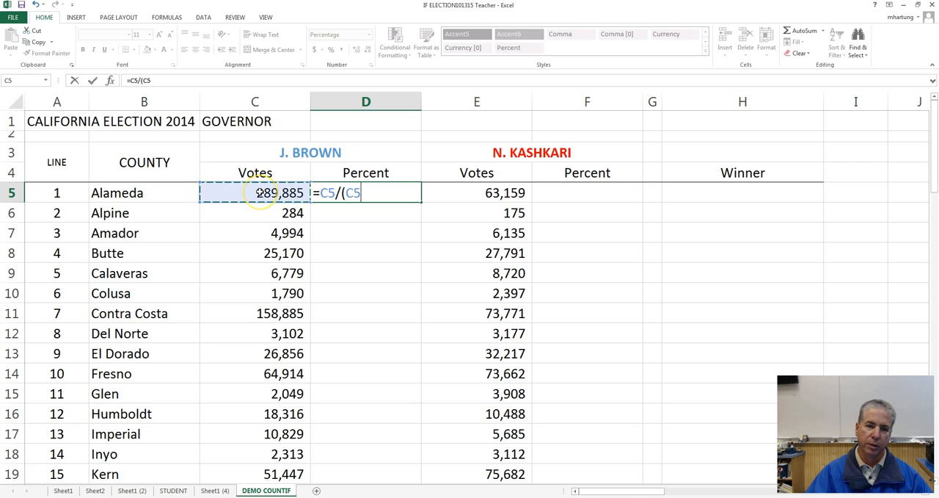
type("+")
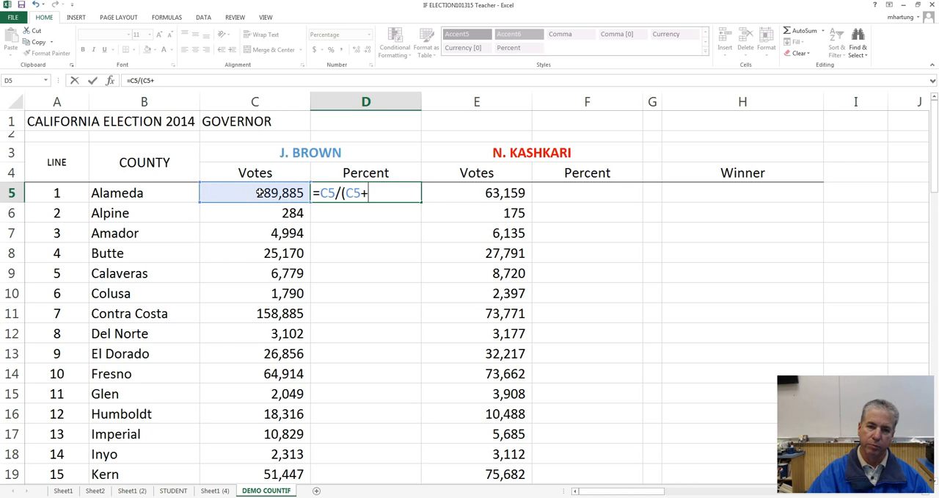
left_click(478, 192)
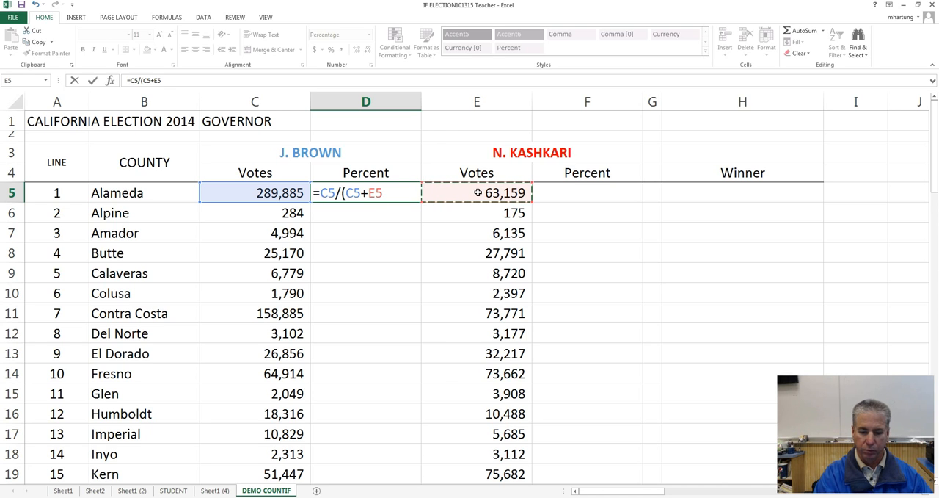
type(")")
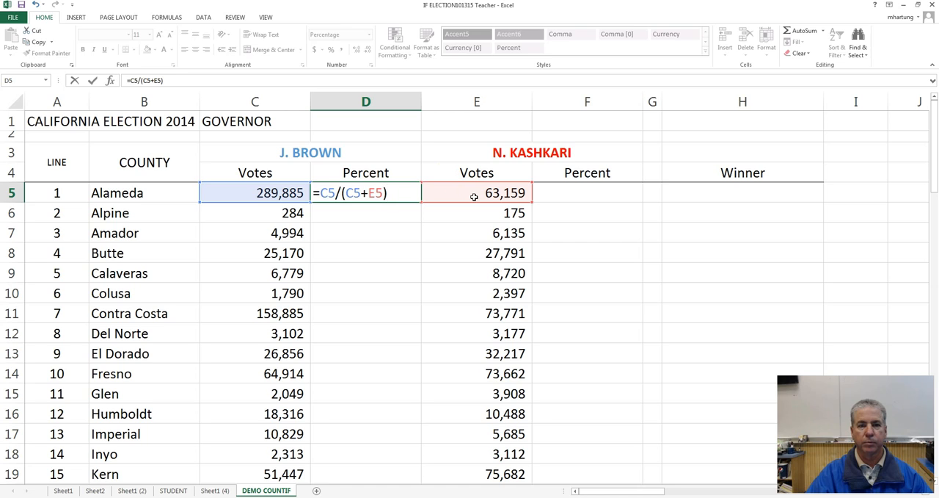
key("Return")
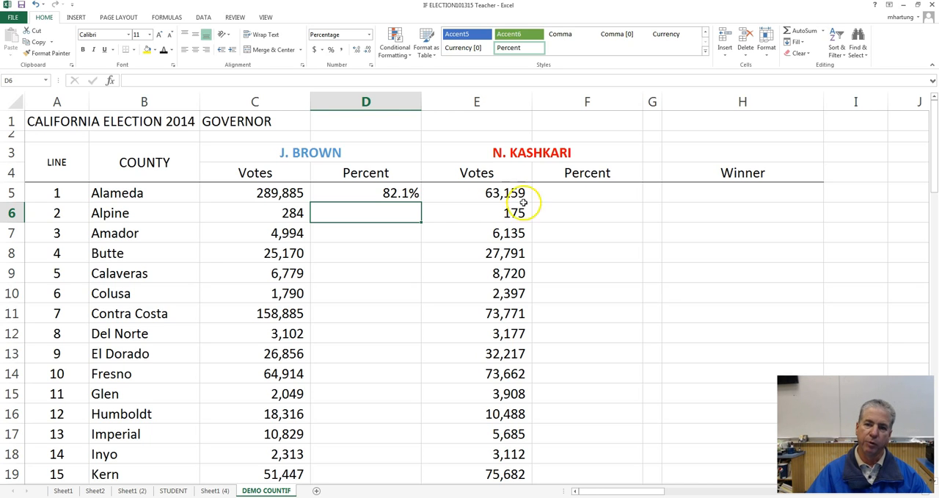
Step: Calculate N. Kashkari's share of the Alameda vote in F5 with the formula =E5/(C5+E5)
left_click(582, 193)
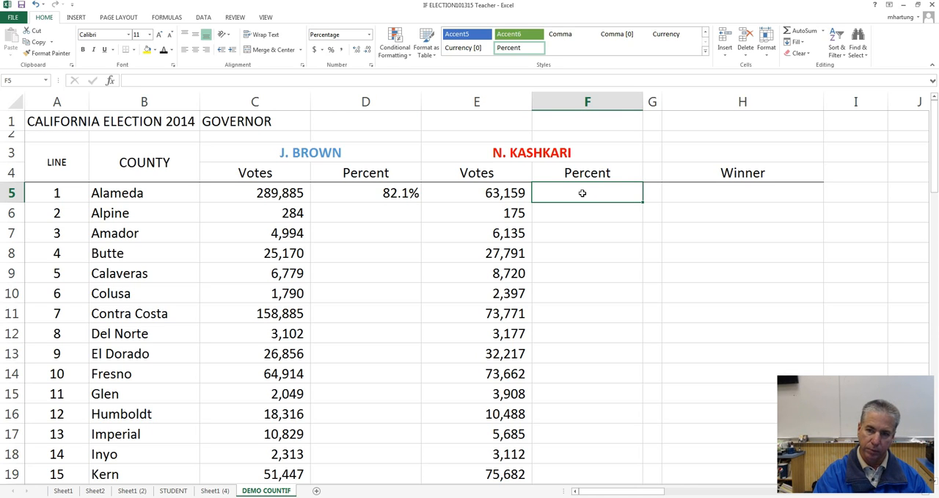
type("=")
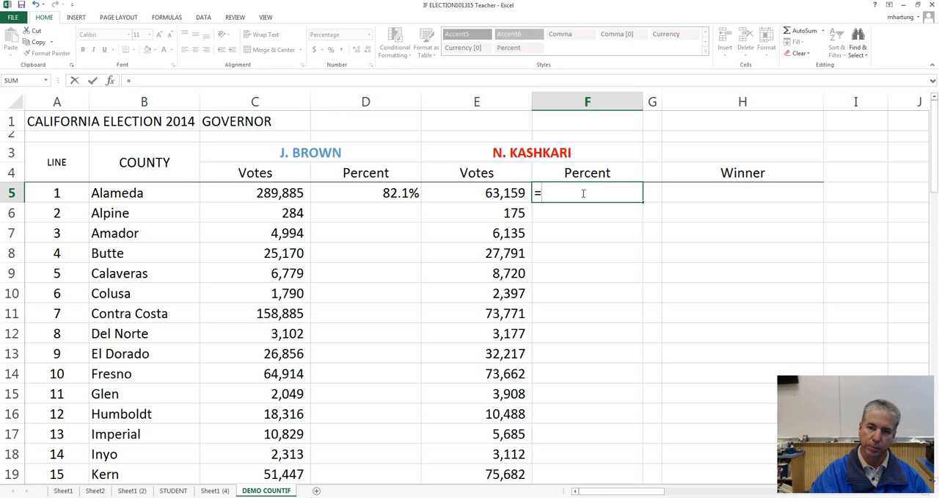
left_click(482, 194)
type("/(")
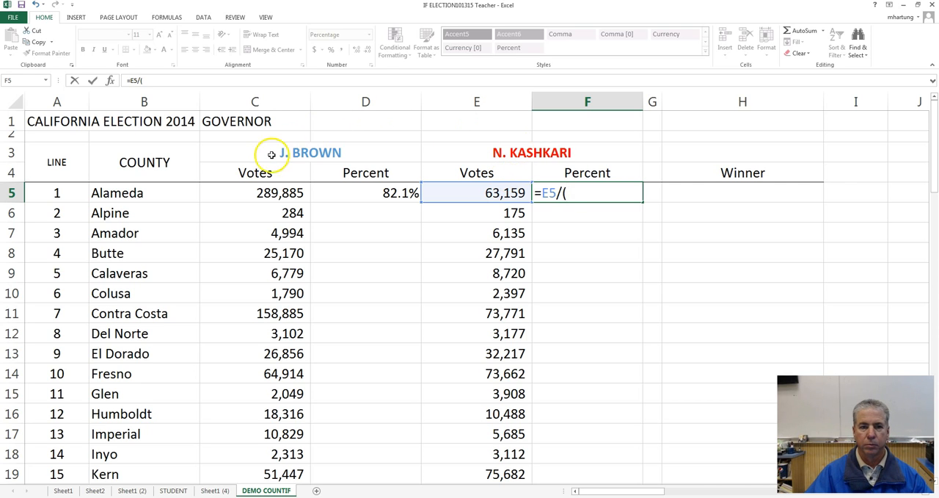
left_click(264, 194)
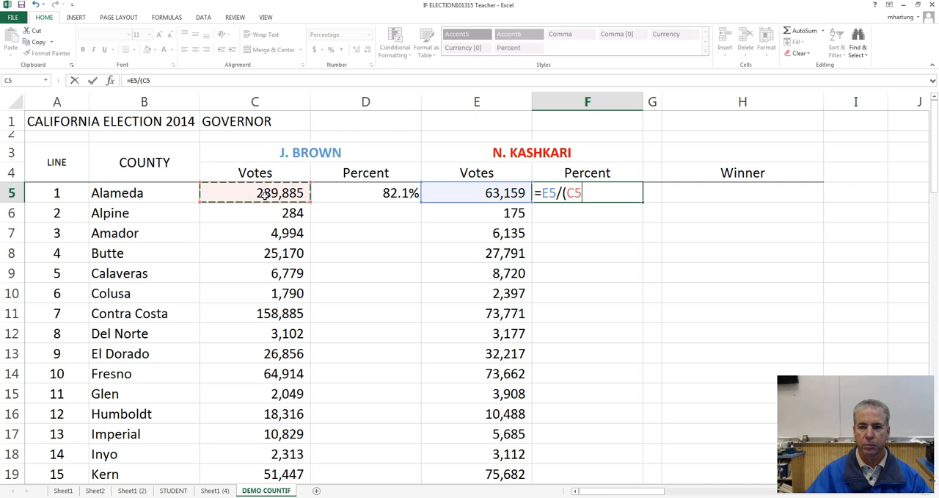
type("+")
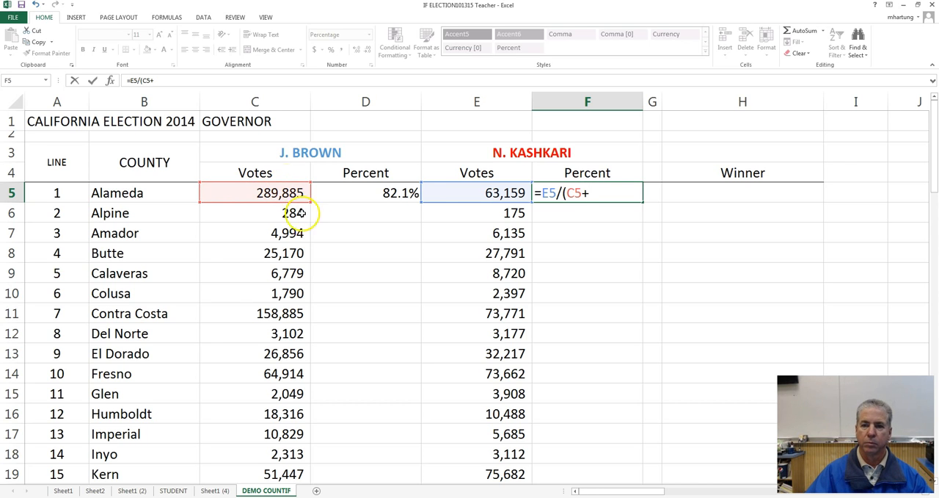
left_click(484, 193)
type(")")
key("Return")
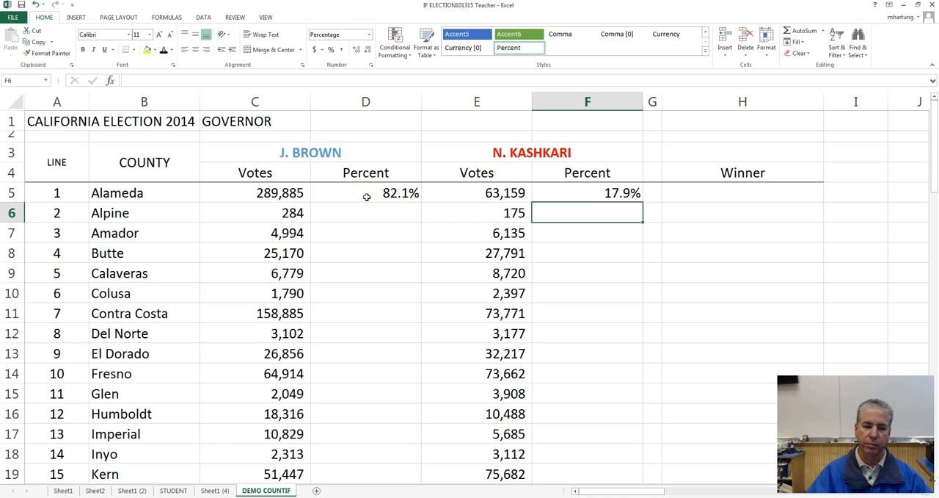
Step: Start an IF formula in Alameda's Winner cell H5, checking the Percent cells D5 and F5 it compares
mouse_move(75, 496)
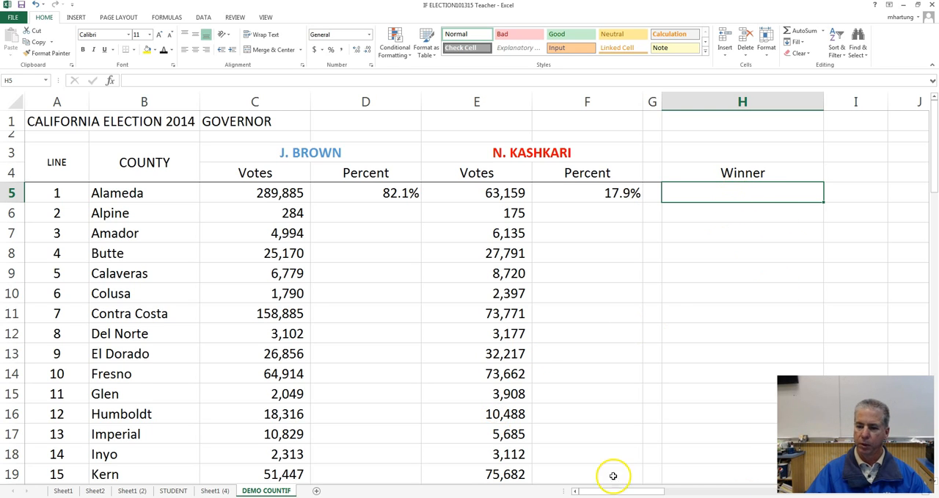
left_click_drag(621, 490, 637, 491)
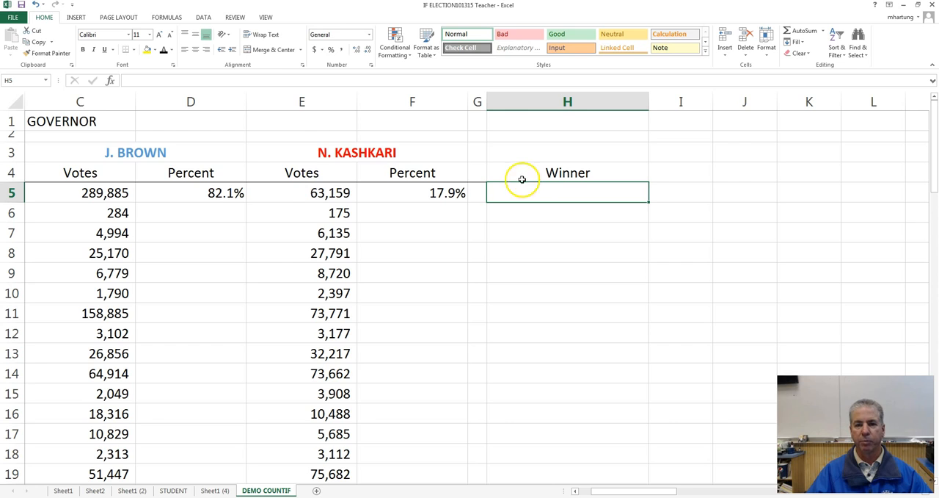
left_click(191, 192)
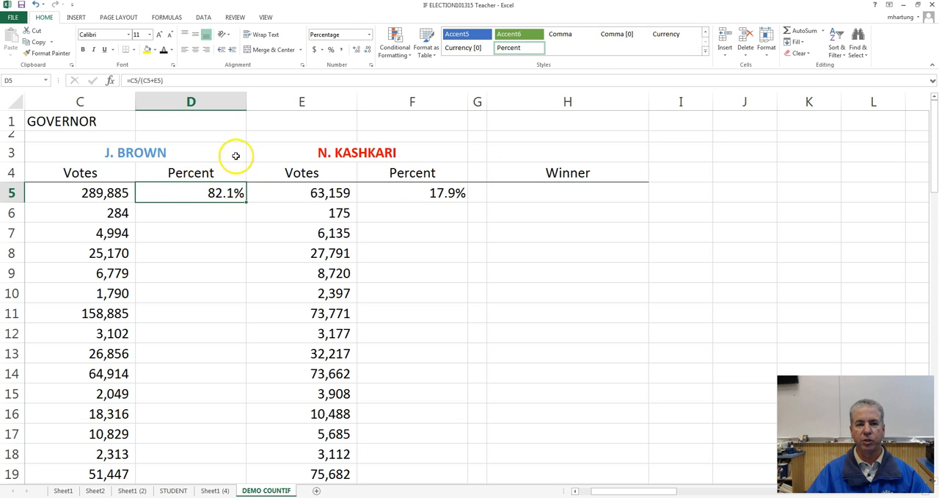
left_click(408, 196)
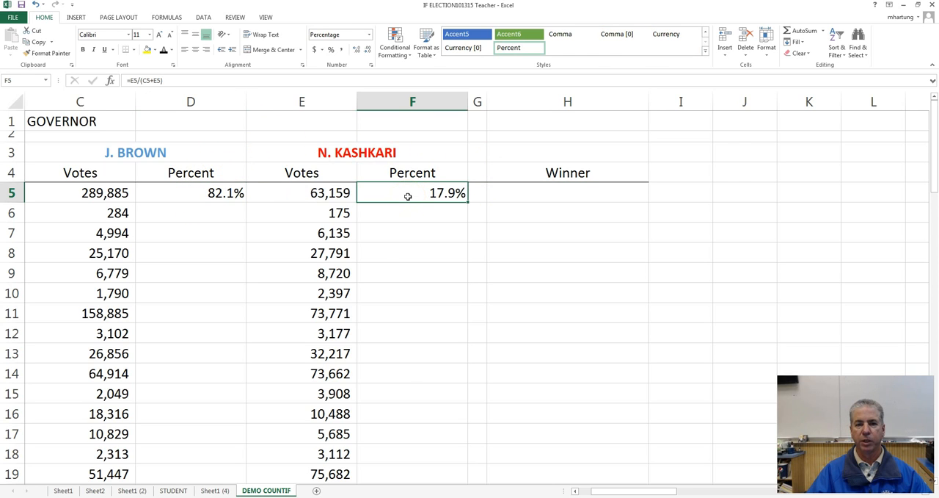
left_click(516, 191)
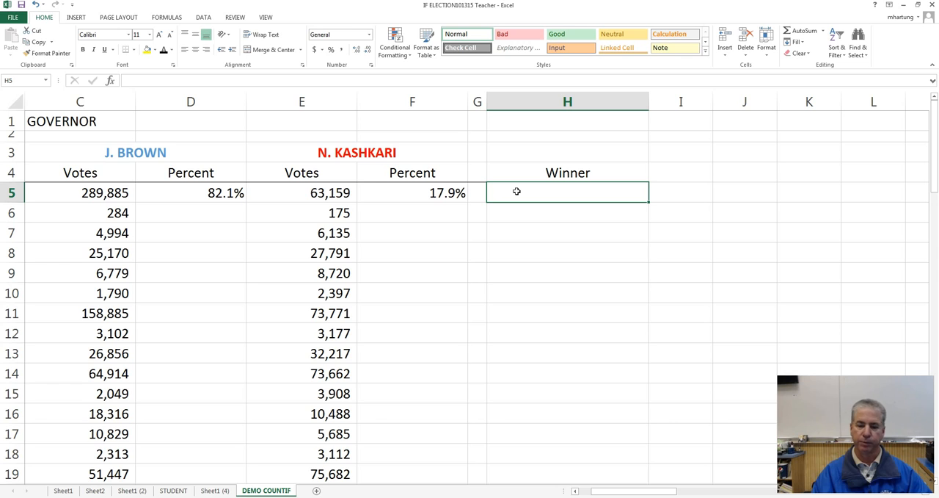
type("=")
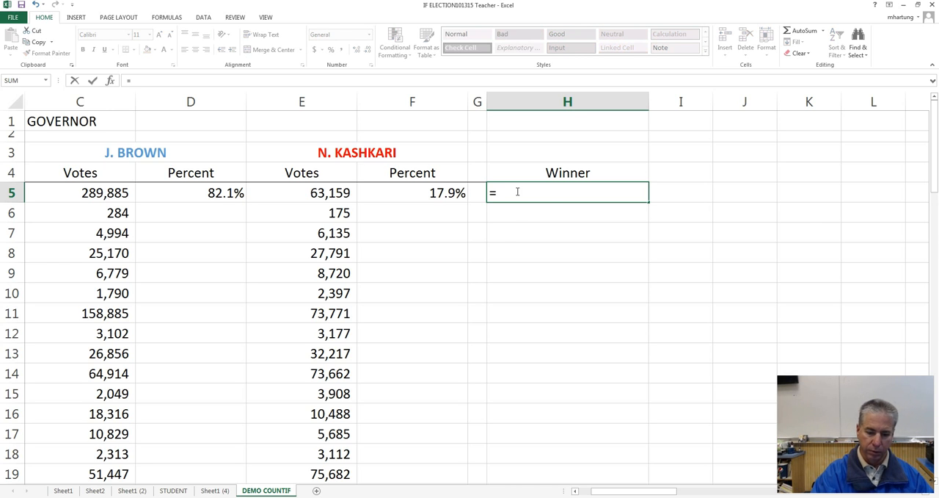
type("IF")
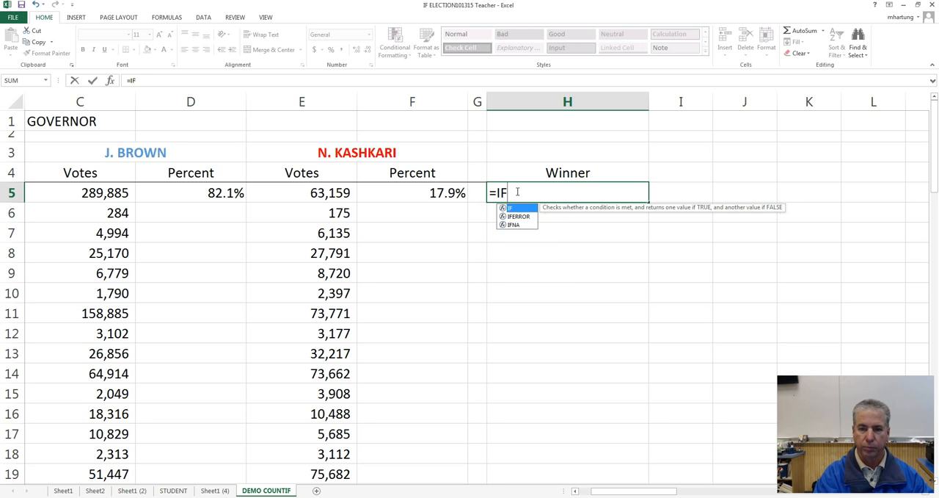
type("()")
key("BackSpace")
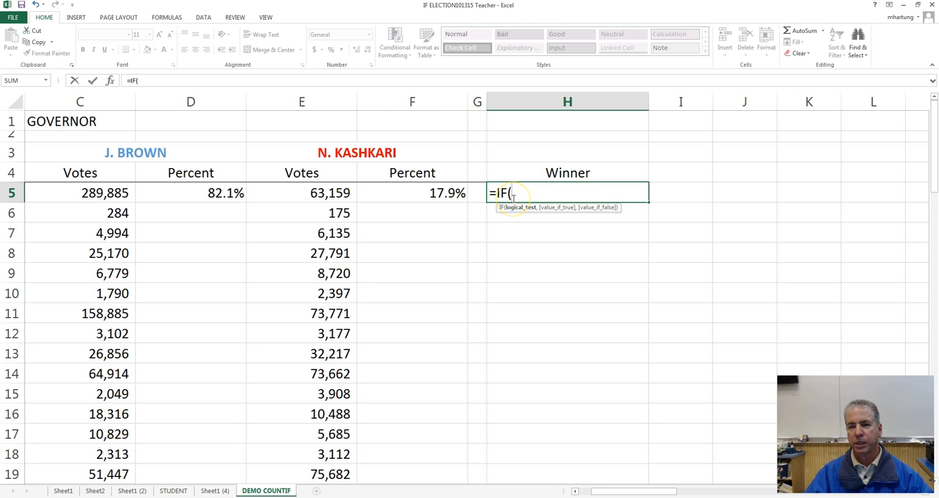
Step: Enter D5>F5 as the logical test of the IF formula, comparing Brown's percent with Kashkari's
left_click(198, 193)
left_click(379, 193)
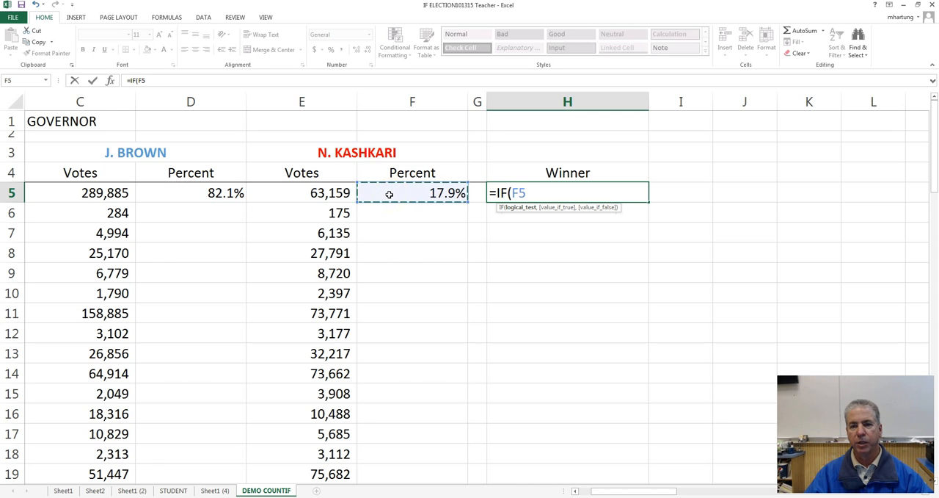
left_click(204, 193)
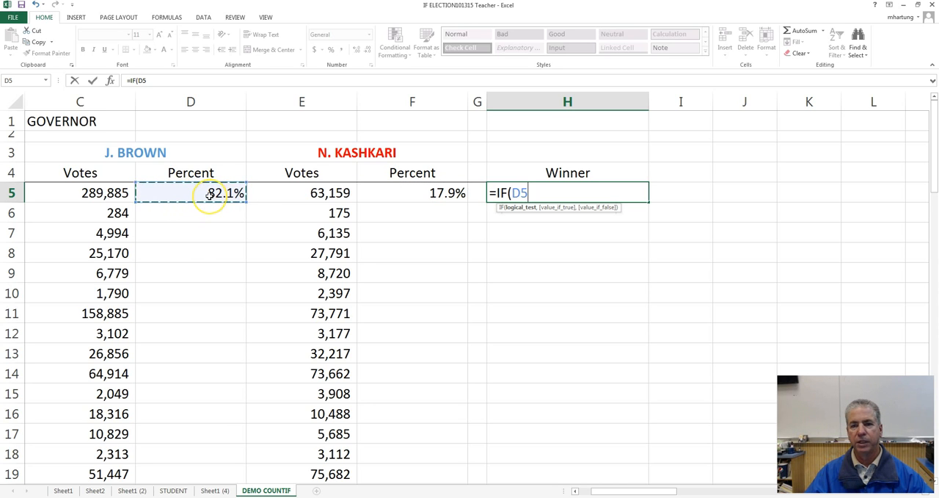
type(">")
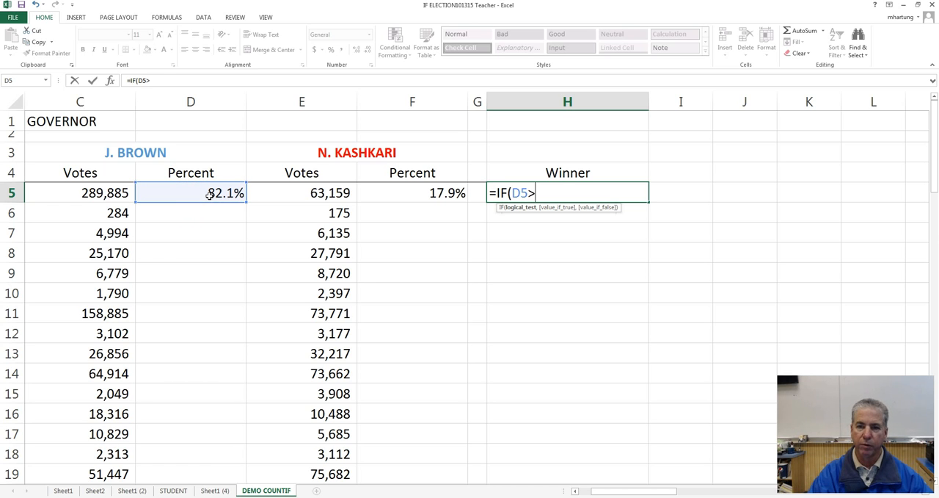
left_click(402, 195)
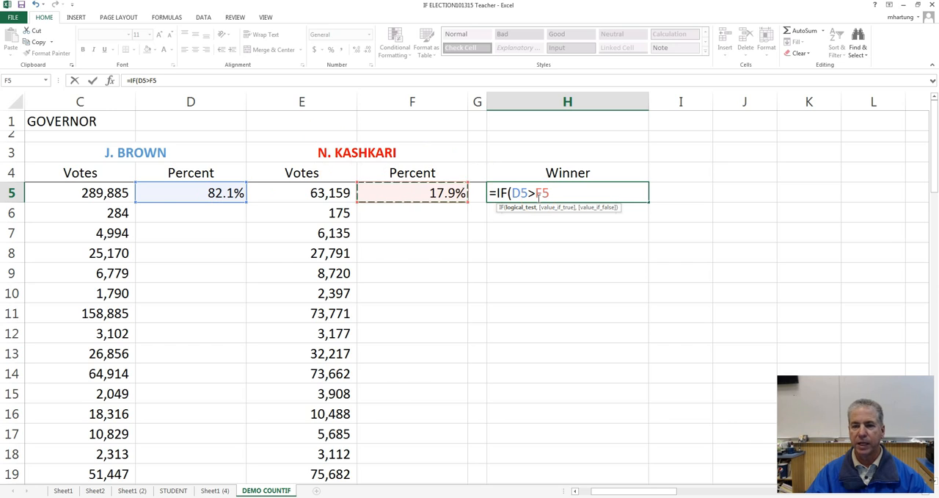
Step: Complete the formula as =IF(D5>F5,"Brown","Kashkari"), with "Brown" as the true value and "Kashkari" as the false value
type(",")
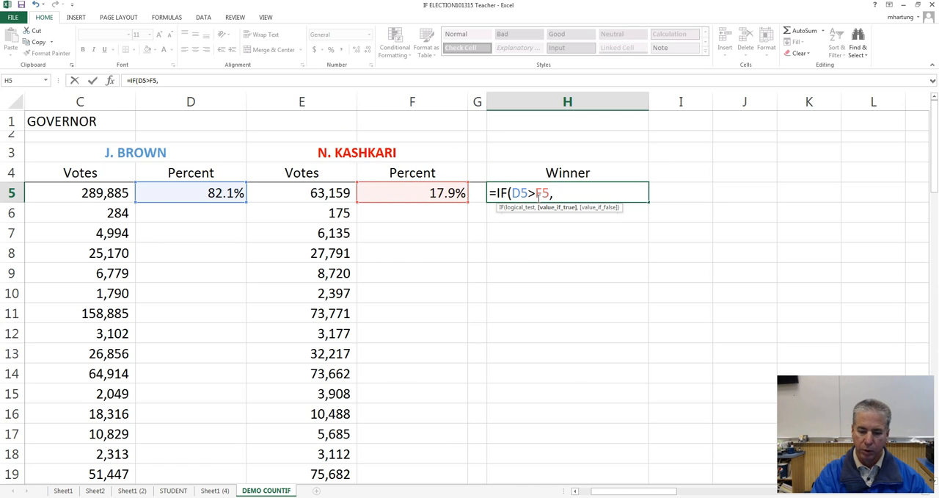
type("\"")
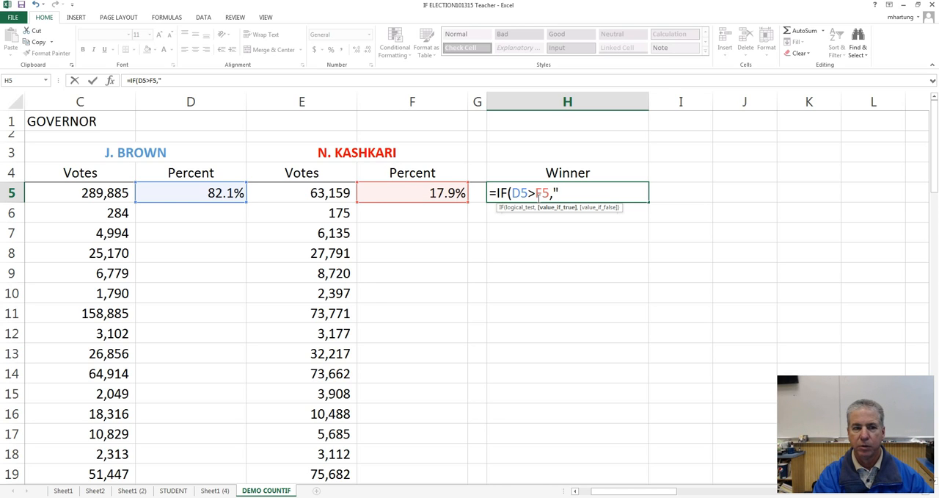
type("Brown")
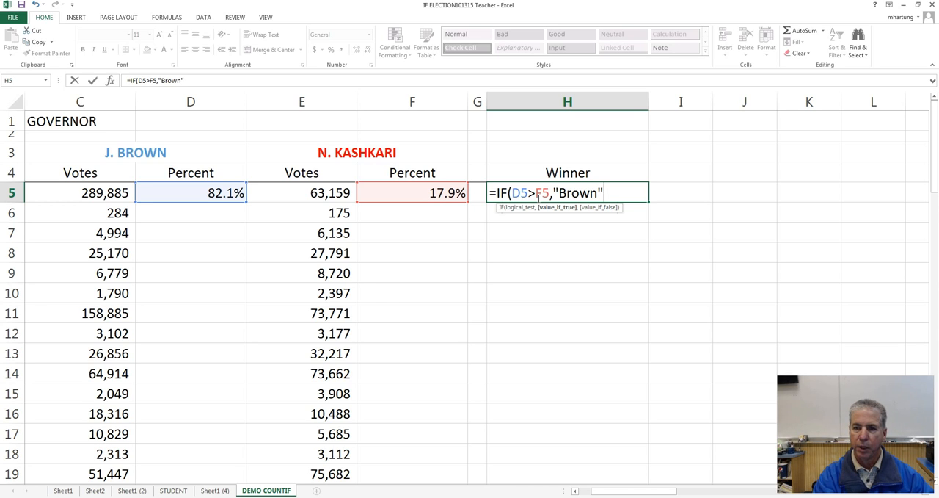
type(",")
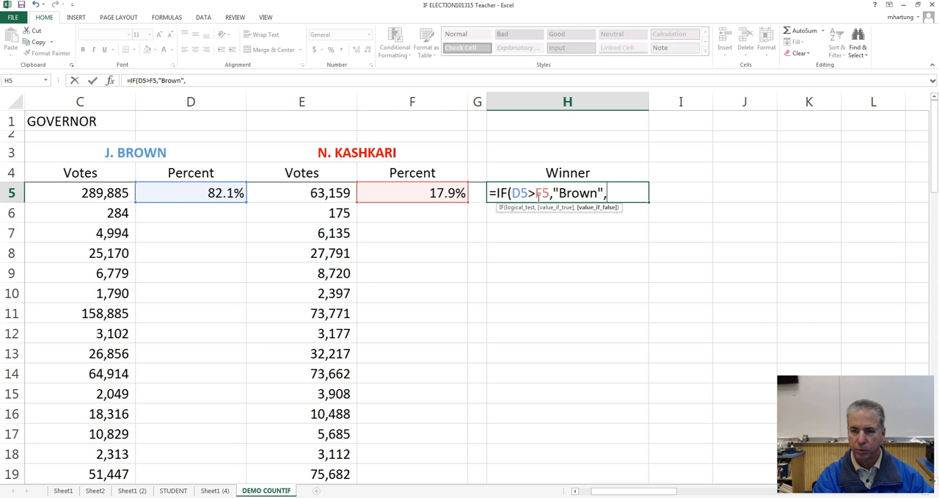
type("\"Kash")
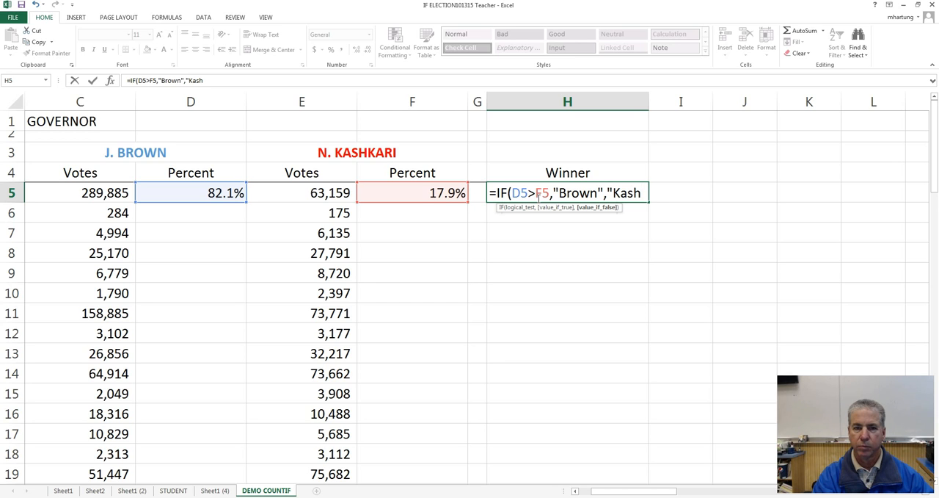
type("kari")
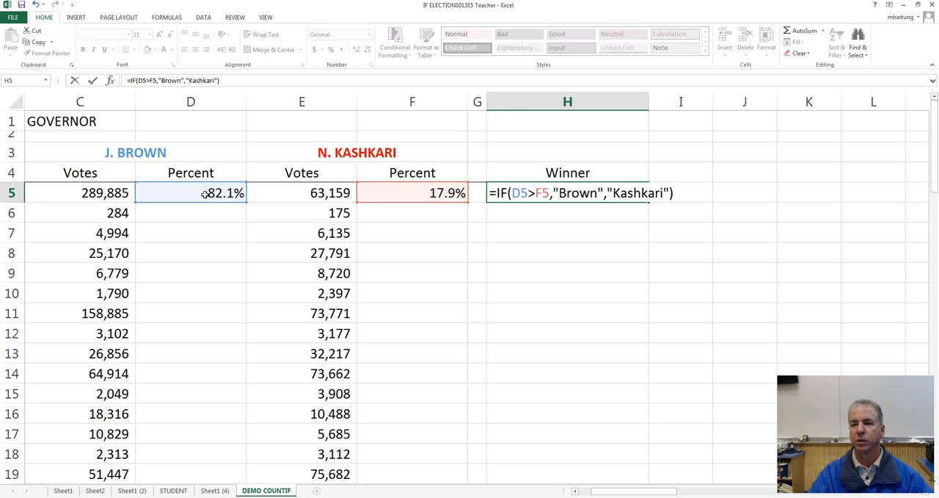
key("Return")
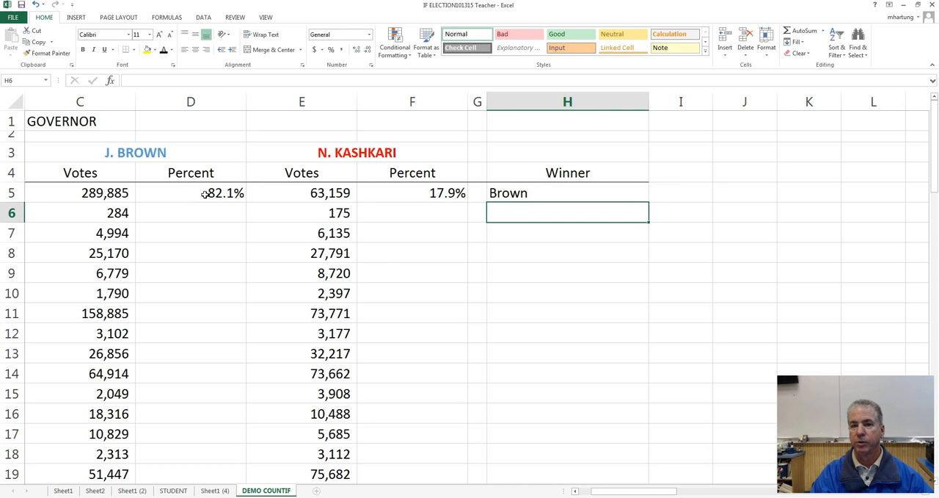
Step: Review Alameda's Winner formula in H5 and the empty Percent and Winner cells in the rows below it
left_click(420, 215)
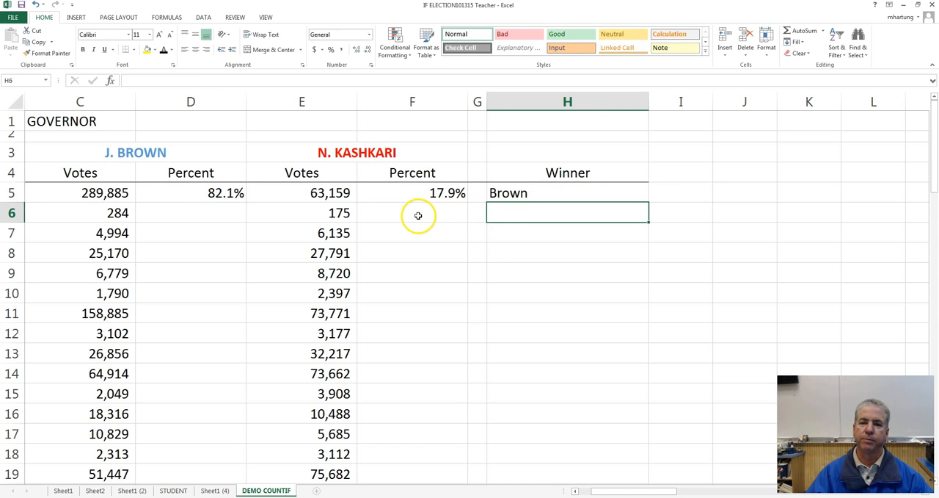
left_click(222, 214)
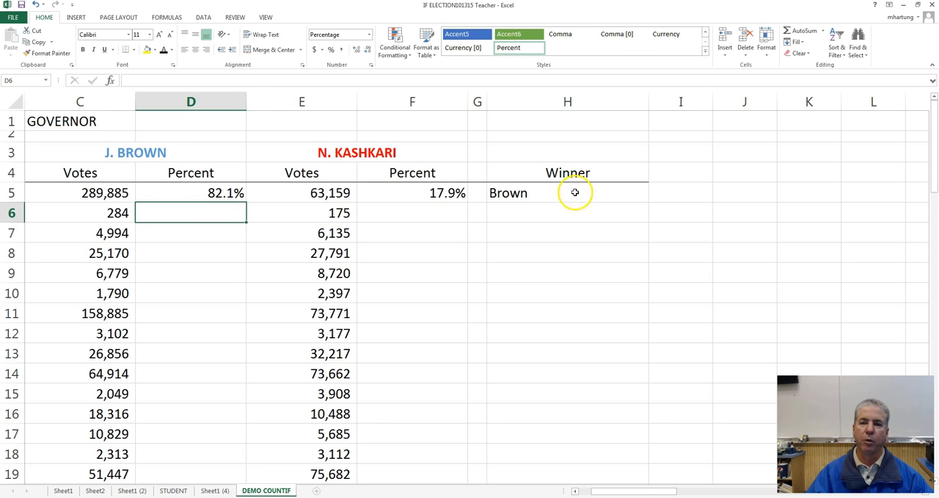
left_click(522, 195)
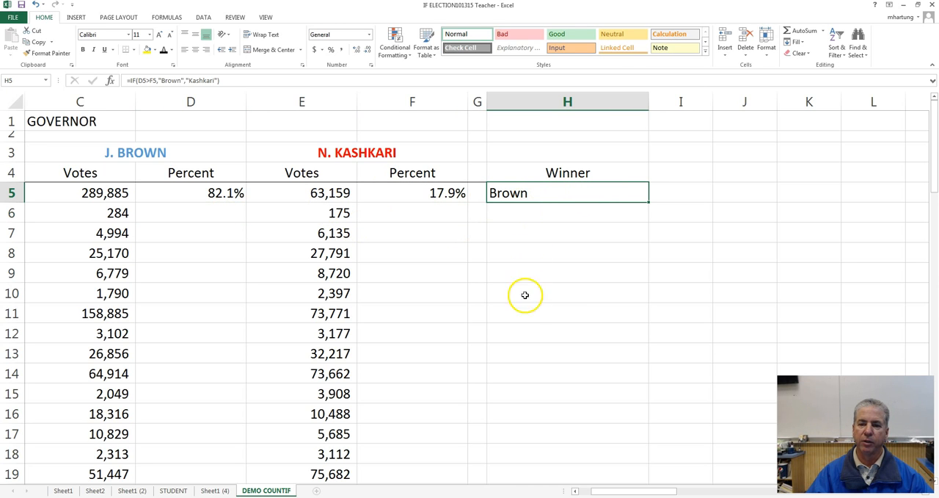
left_click(538, 216)
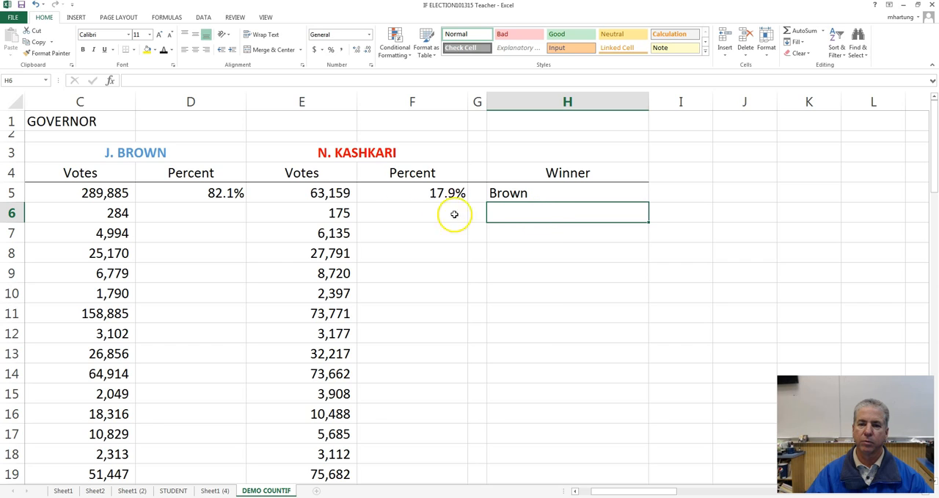
left_click_drag(560, 217, 561, 373)
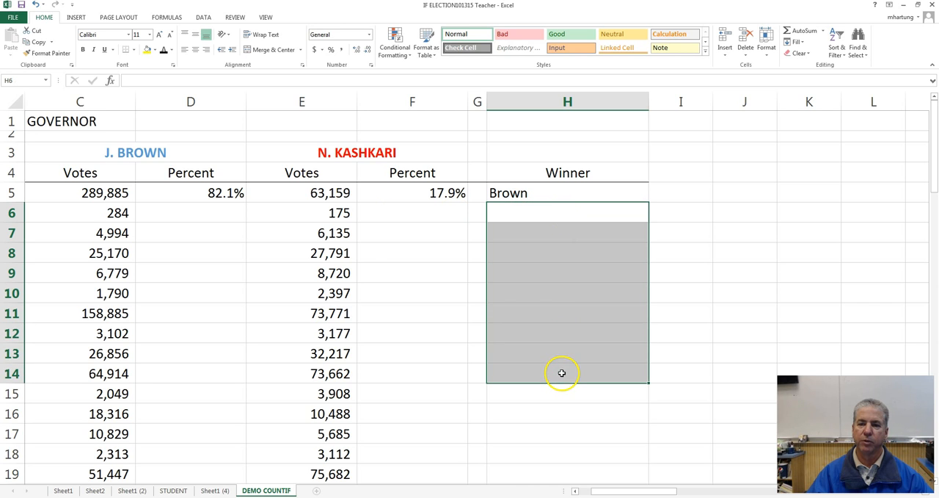
left_click(550, 213)
left_click(552, 190)
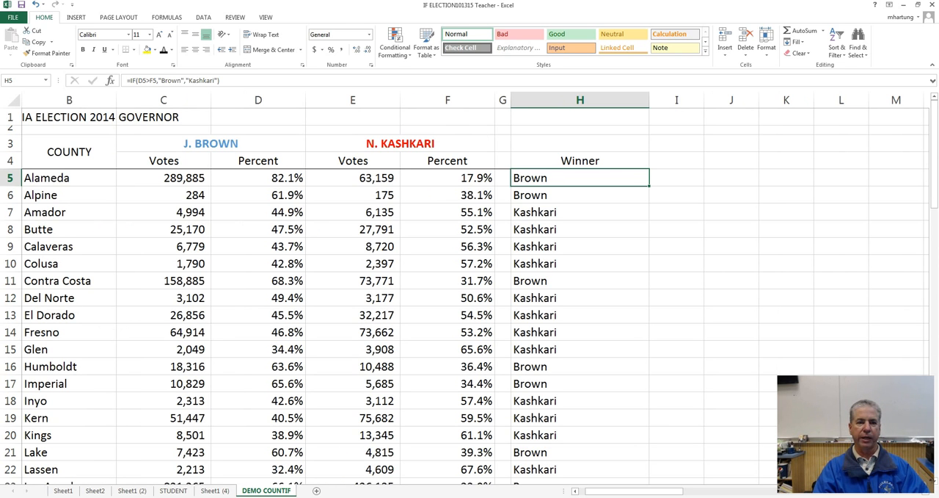
Step: Compare both filled Percent columns with the Winner column and inspect the cell references in Alpine's IF formula in H6
left_click_drag(270, 182, 268, 293)
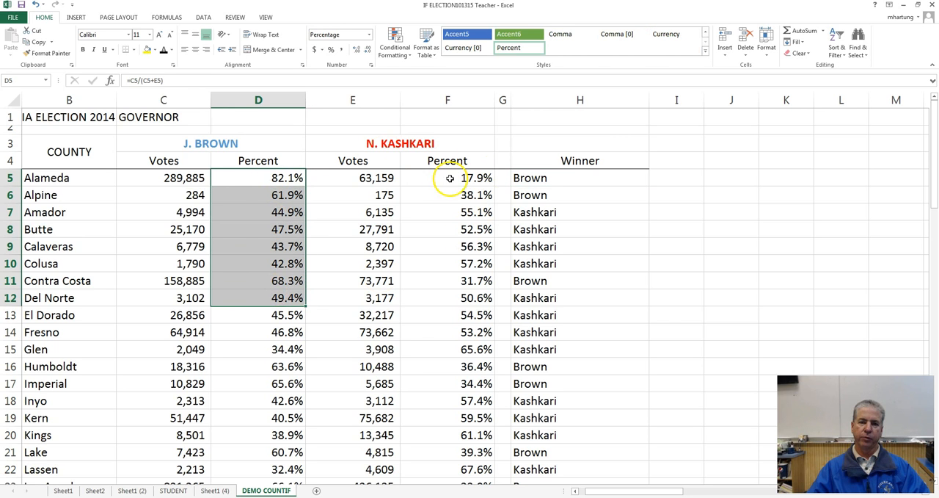
left_click_drag(450, 178, 446, 255)
left_click(546, 180)
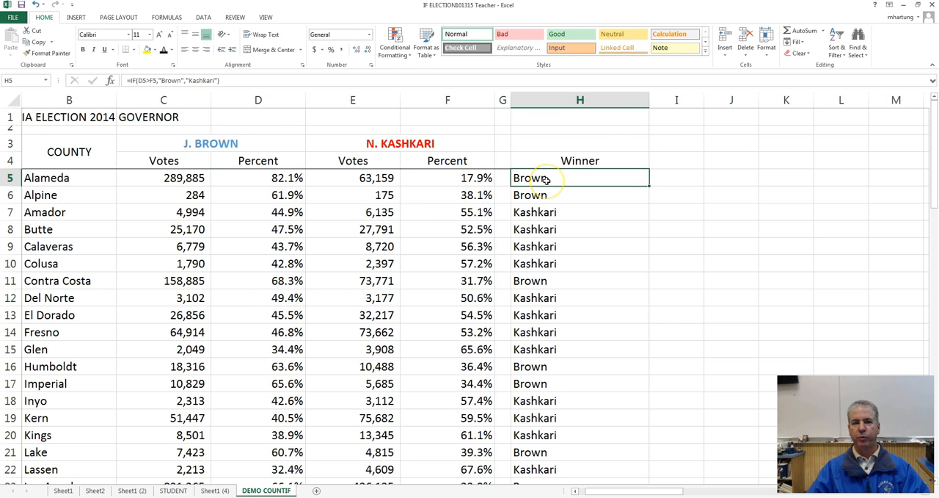
double_click(547, 195)
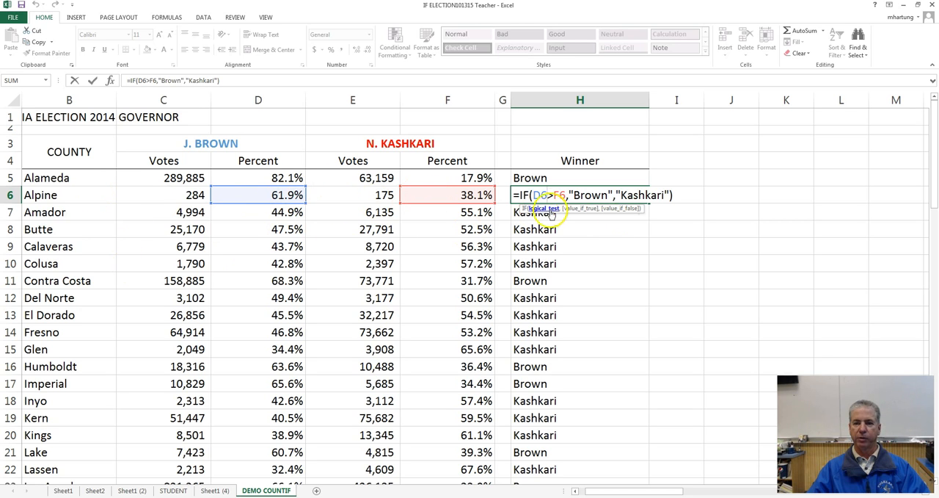
key("Escape")
left_click(541, 180)
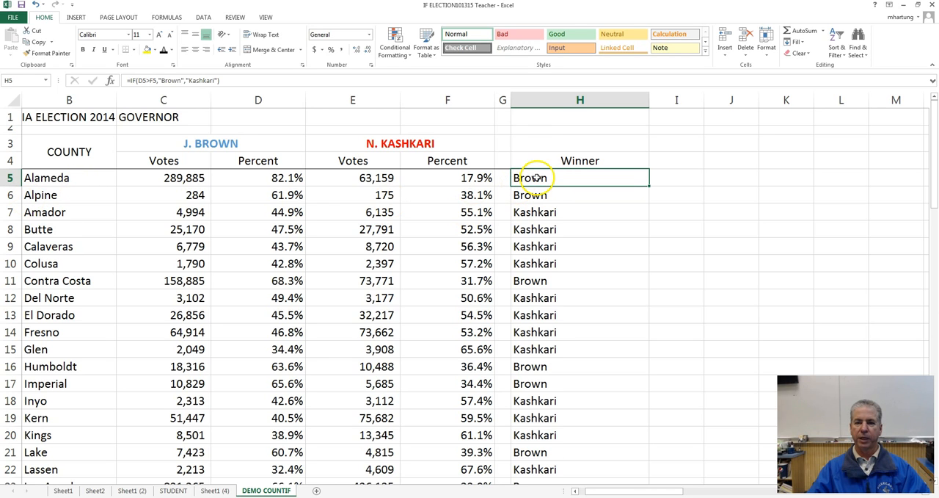
Step: Examine the Winner formulas and results for the remaining counties, from Butte in H8 down to Yuba in H62
left_click(542, 230)
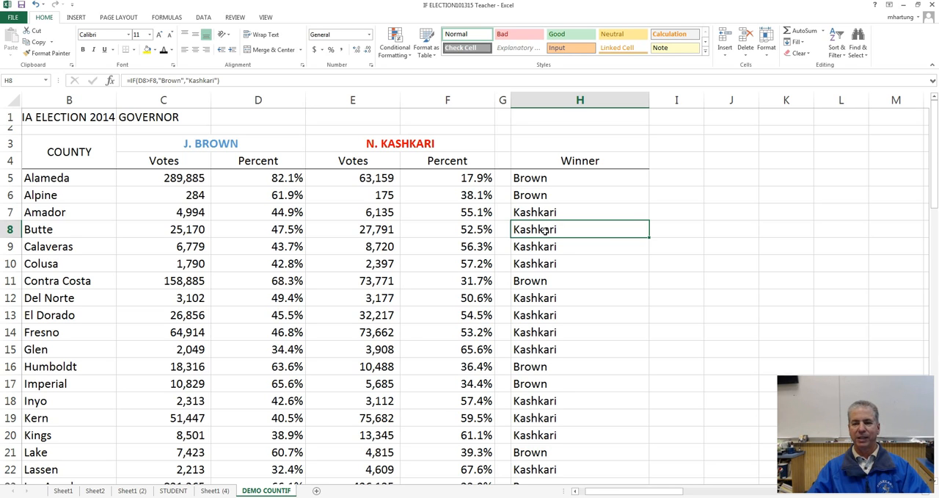
left_click(532, 250)
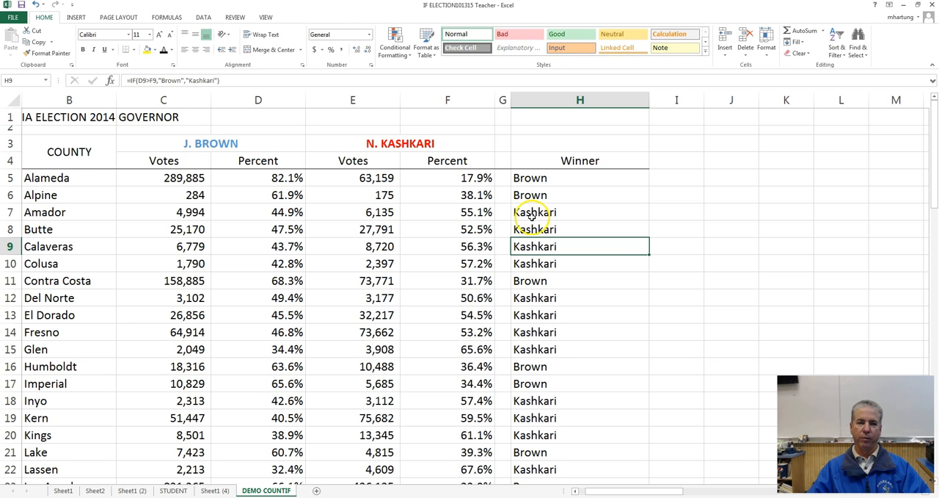
left_click(537, 230)
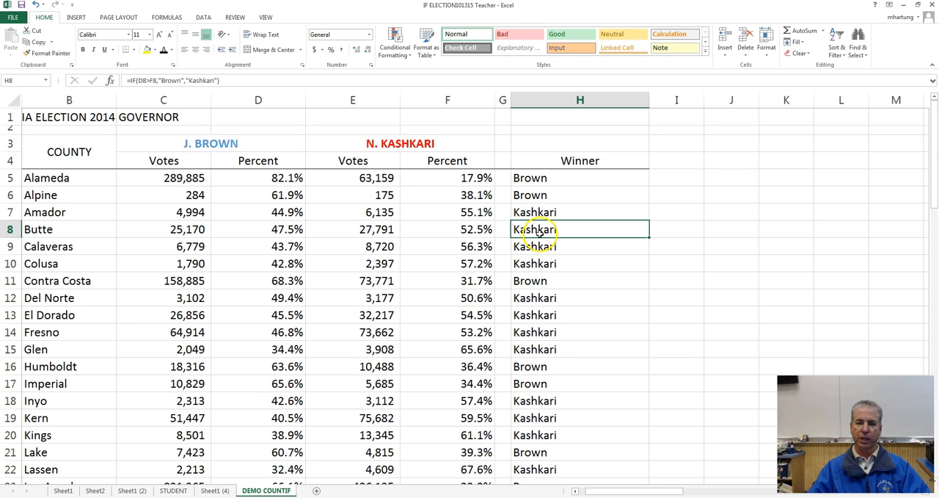
left_click(535, 298)
scroll(536, 305, "down", 5)
scroll(536, 305, "down", 9)
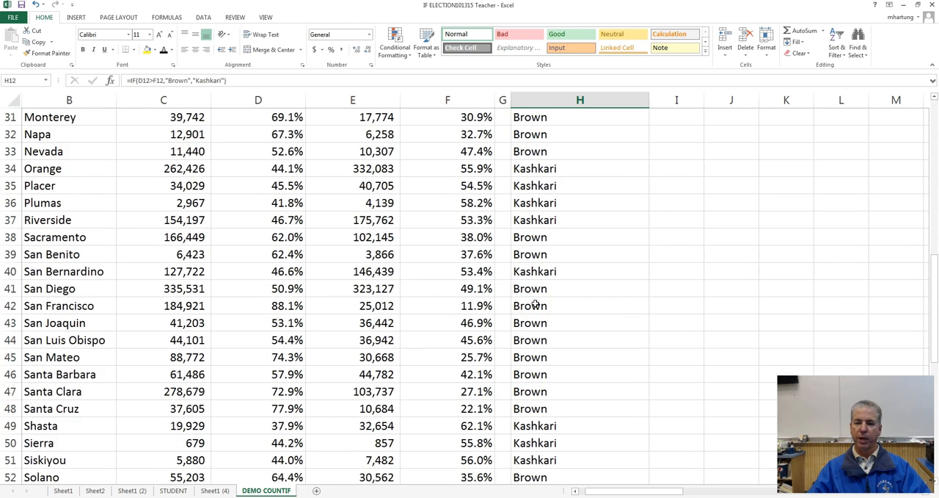
left_click_drag(540, 447, 541, 329)
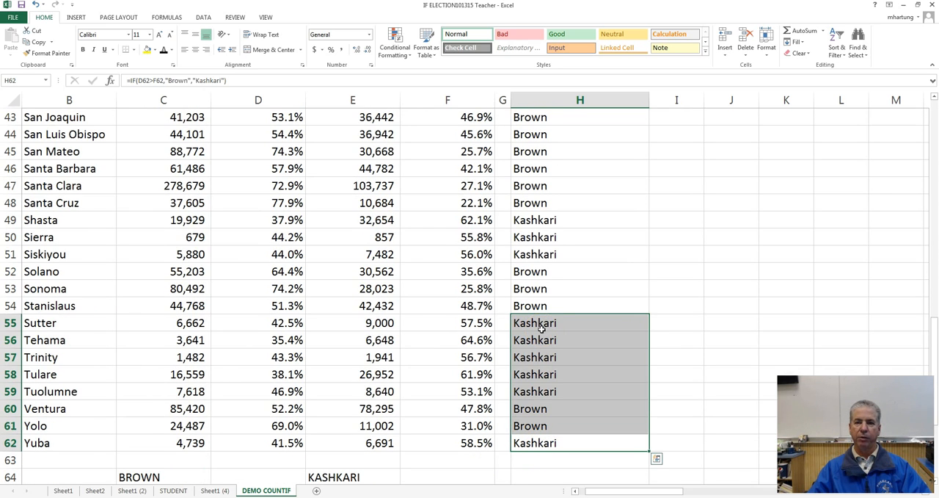
scroll(541, 329, "up", 14)
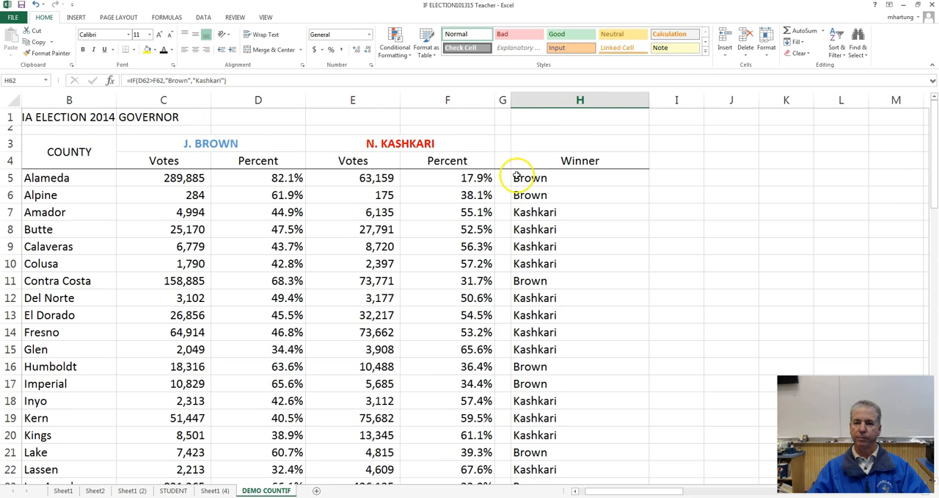
Step: Examine the Winner column and compare the SUM formulas for both candidates' vote totals in C65 and E65
left_click(560, 178)
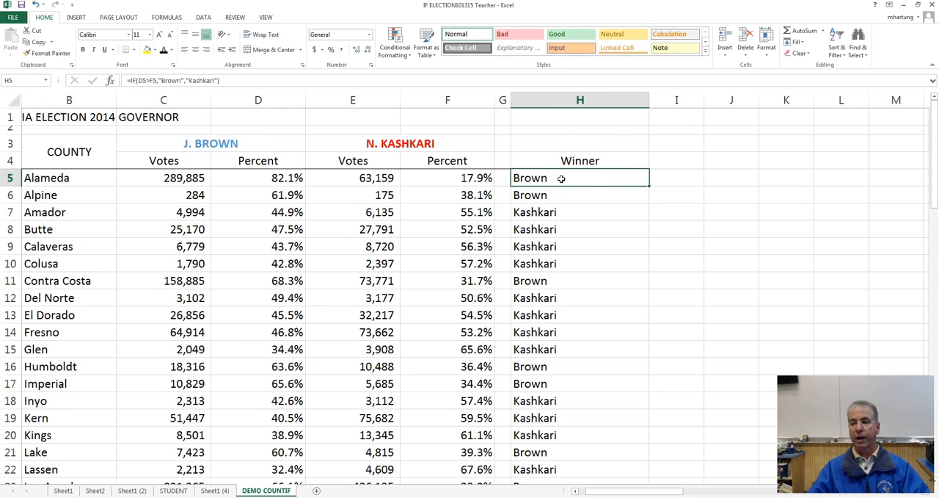
left_click(575, 160)
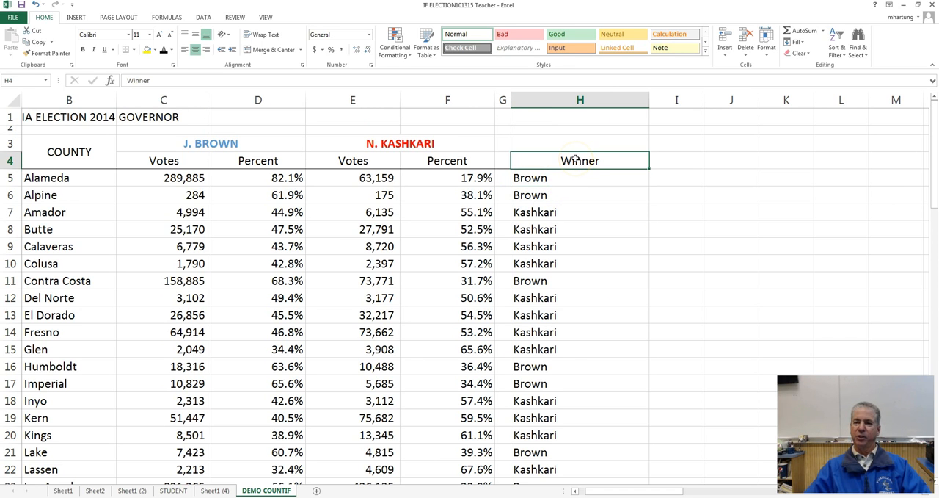
left_click(684, 162)
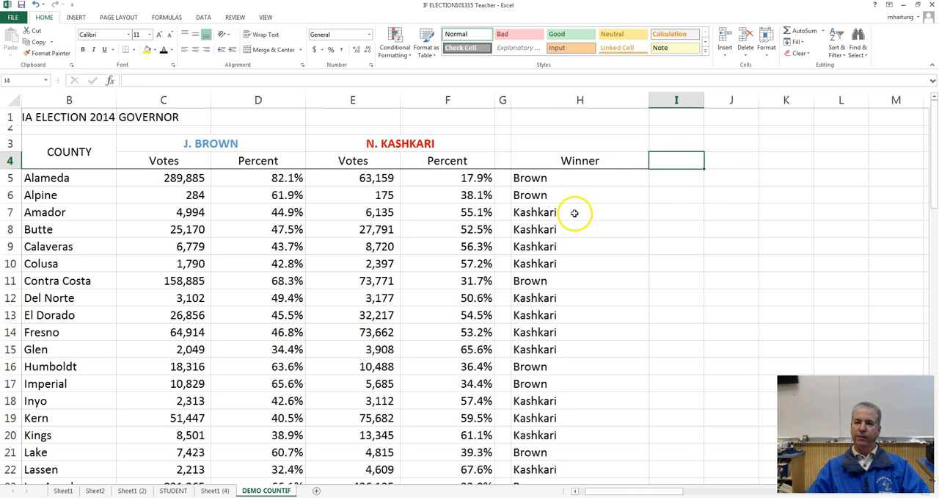
scroll(575, 213, "down", 19)
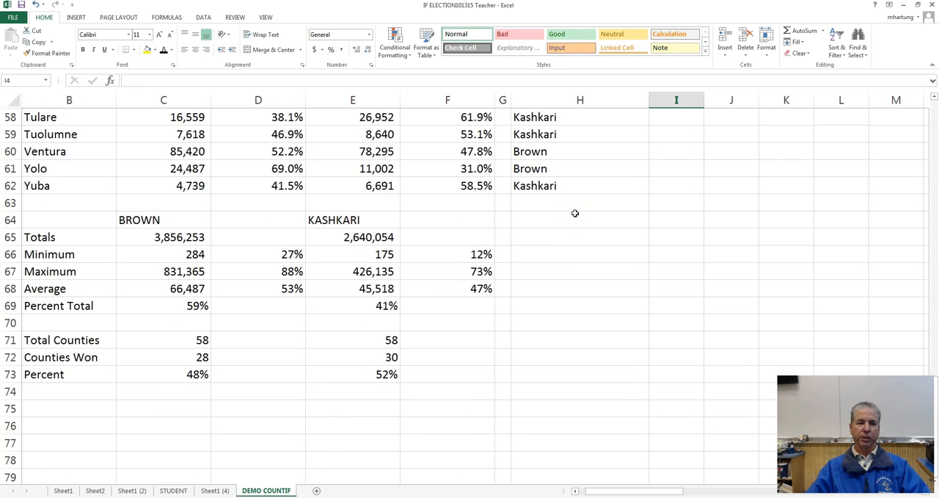
scroll(575, 213, "up", 1)
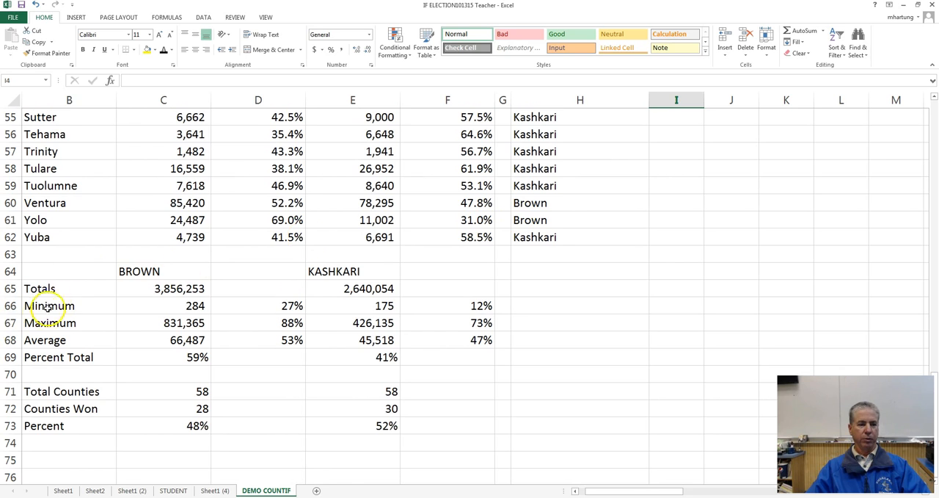
left_click_drag(181, 288, 328, 289)
left_click(152, 289)
left_click(330, 288)
left_click(167, 288)
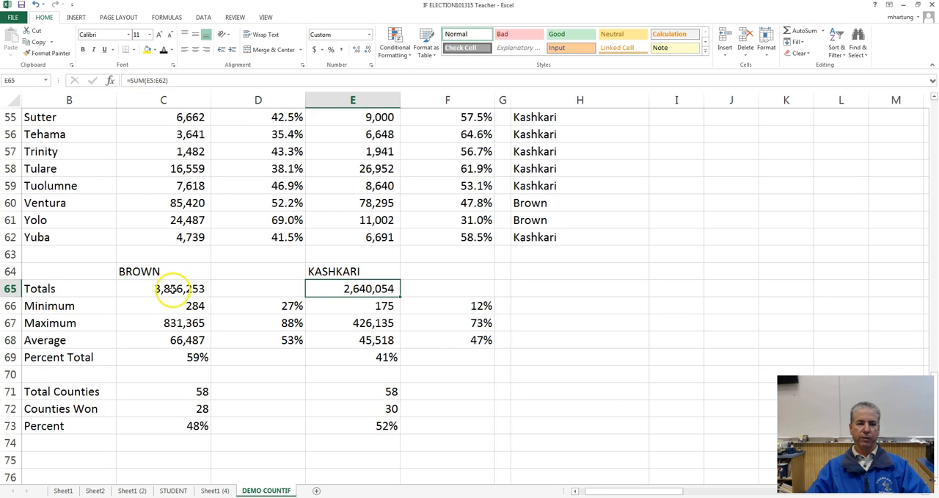
scroll(167, 288, "up", 18)
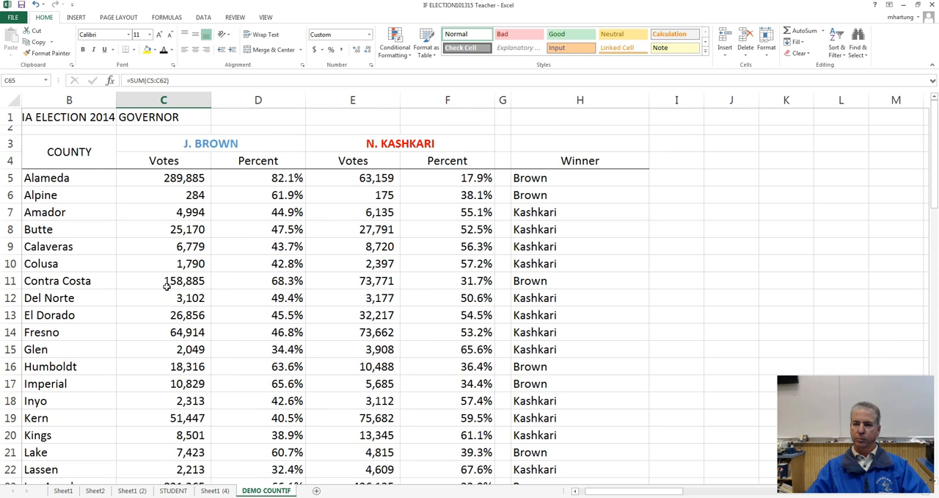
Step: Set the width of columns I and J to 10
left_click(671, 163)
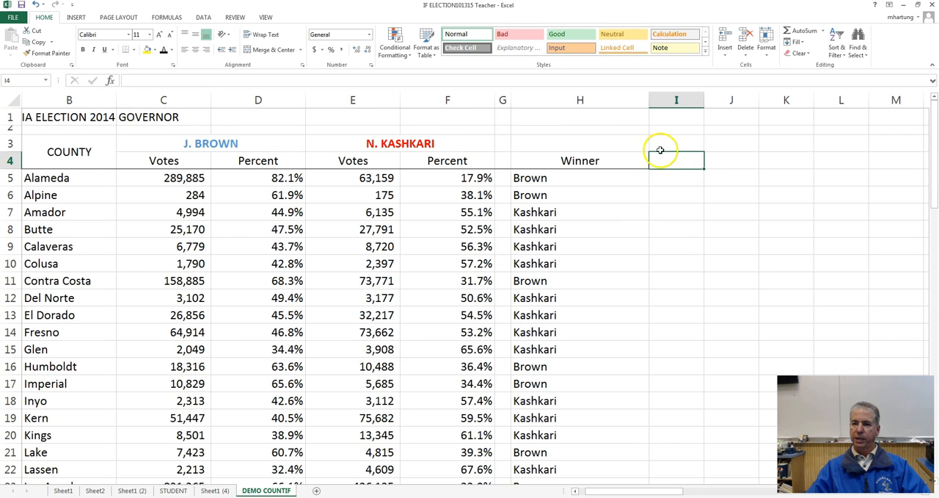
left_click(667, 147)
left_click(673, 148)
left_click_drag(673, 148, 716, 146)
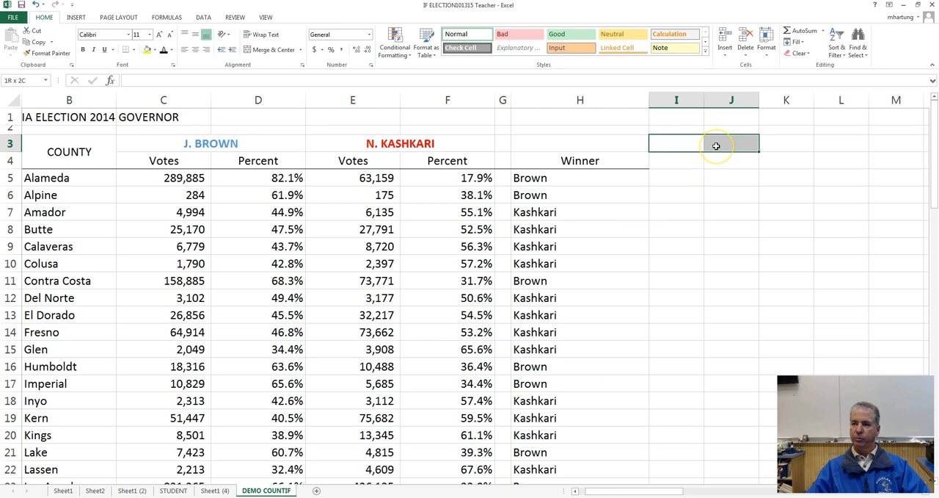
left_click(767, 49)
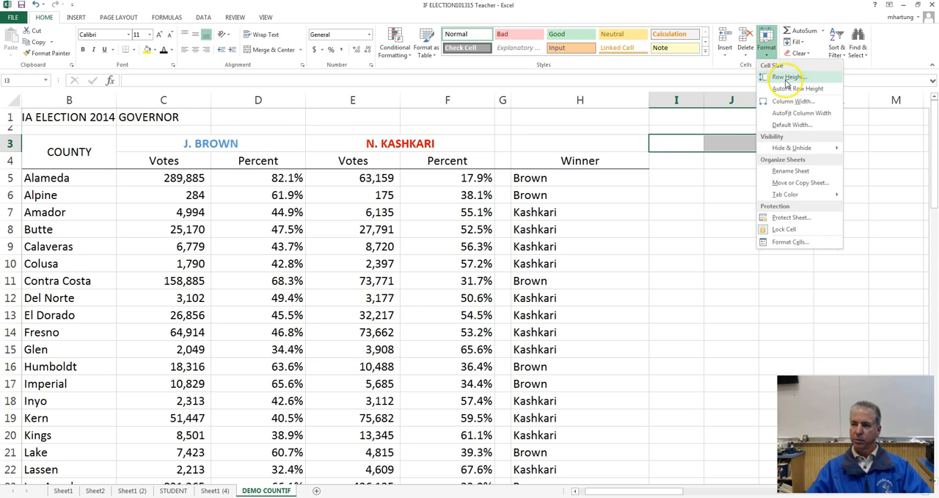
left_click(789, 100)
type("10")
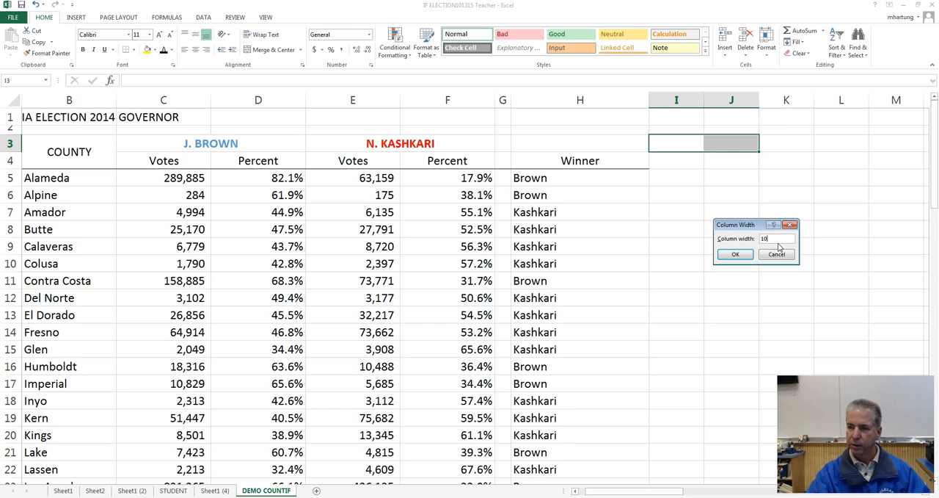
left_click(736, 253)
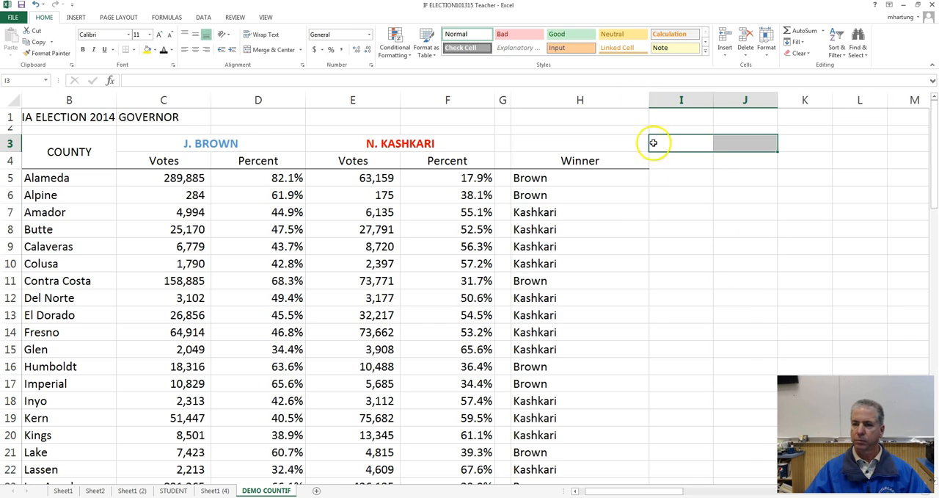
left_click(707, 161)
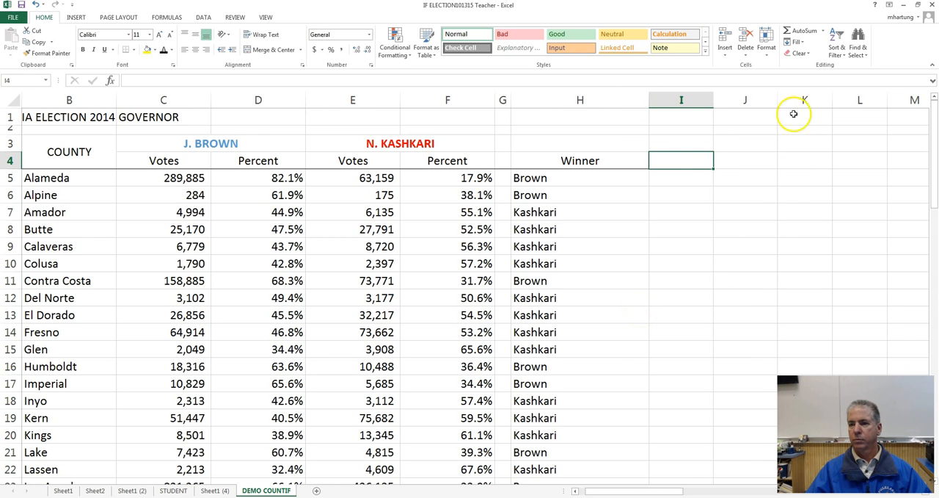
Step: Merge and center I3:J3 and enter the heading "COUNTIES WON" in it
left_click(678, 148)
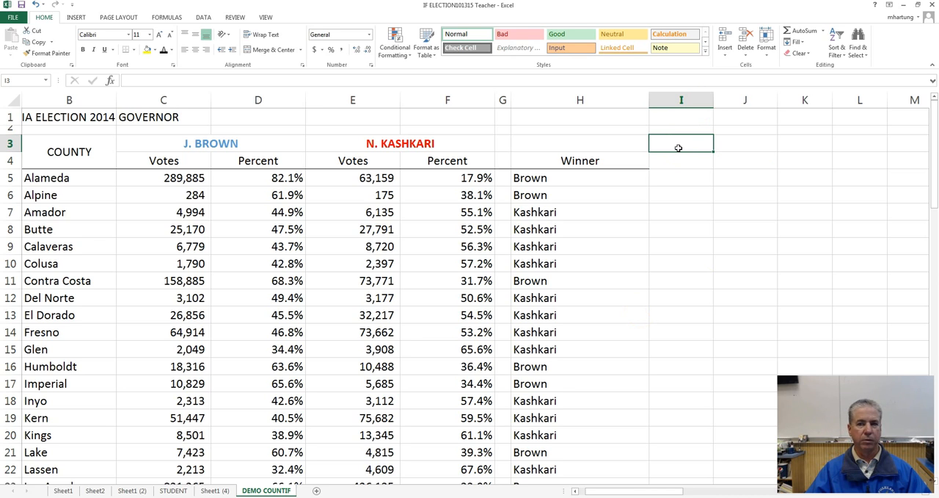
left_click_drag(678, 148, 724, 144)
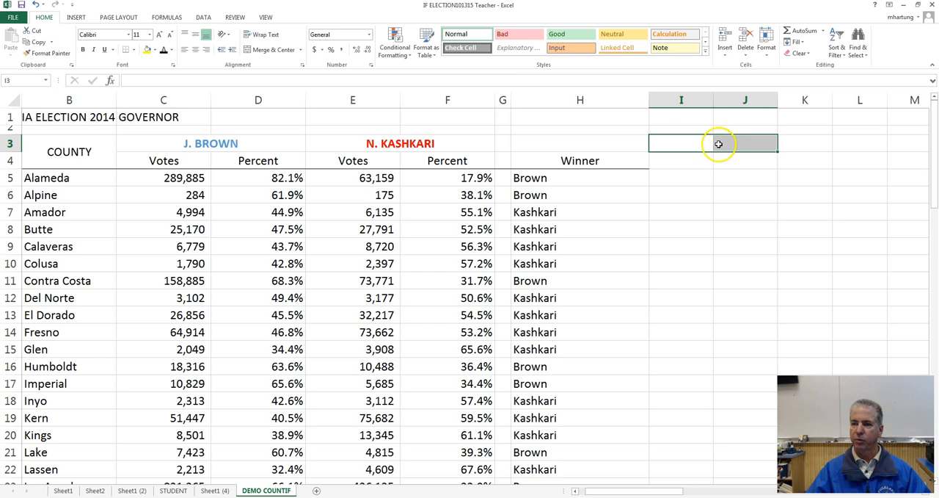
left_click(265, 53)
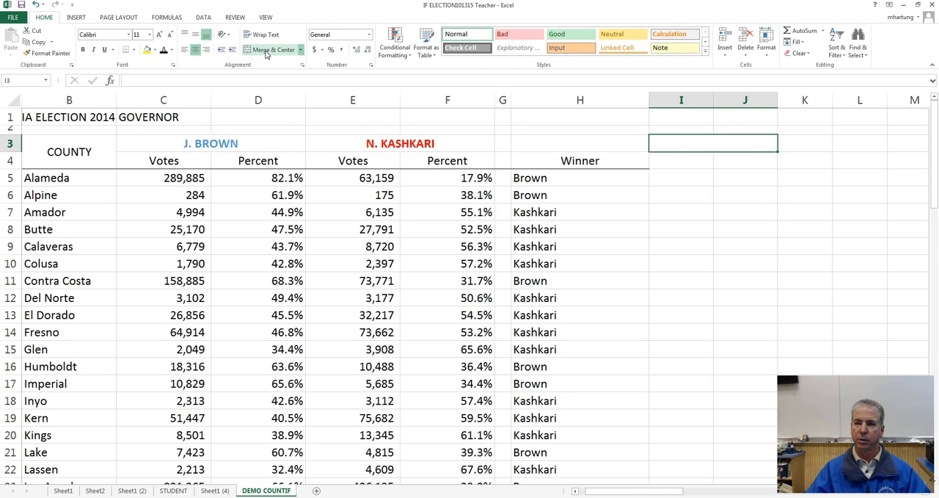
type("COUNTIES WON")
key("ctrl+Return")
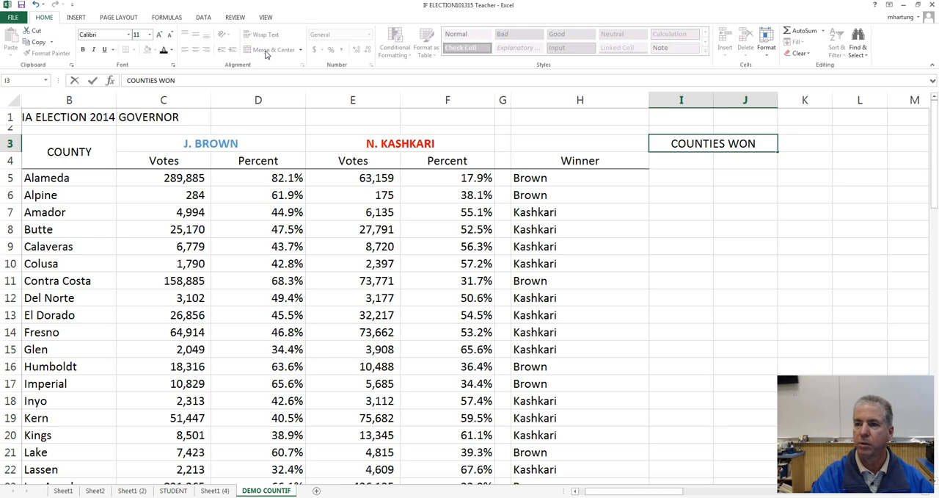
Step: Add the subheadings "BROWN" in I4 and "KASHKARI" in J4 below the COUNTIES WON heading
left_click(678, 159)
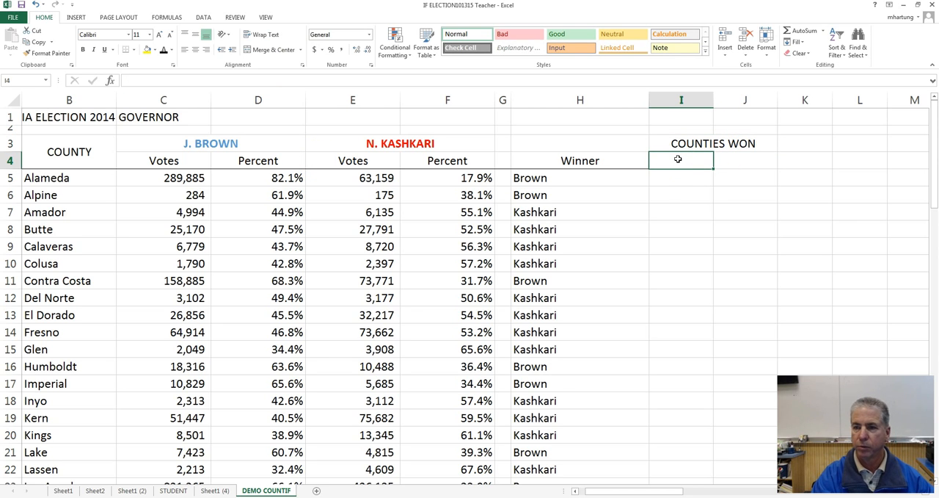
type("BROWN")
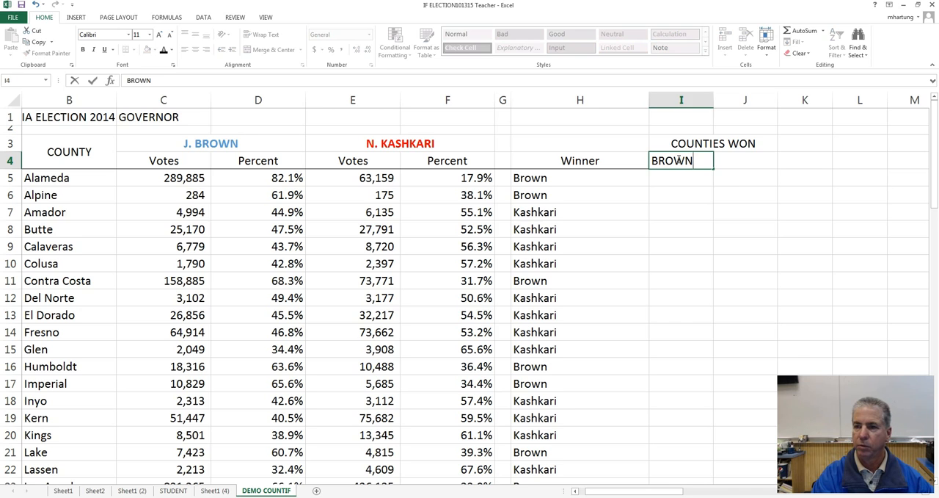
key("Tab")
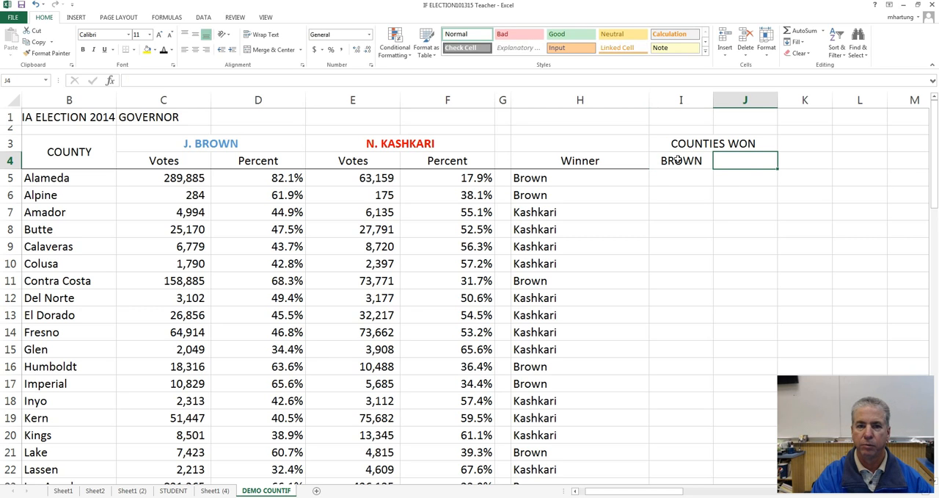
type("KASHKARI")
key("Return")
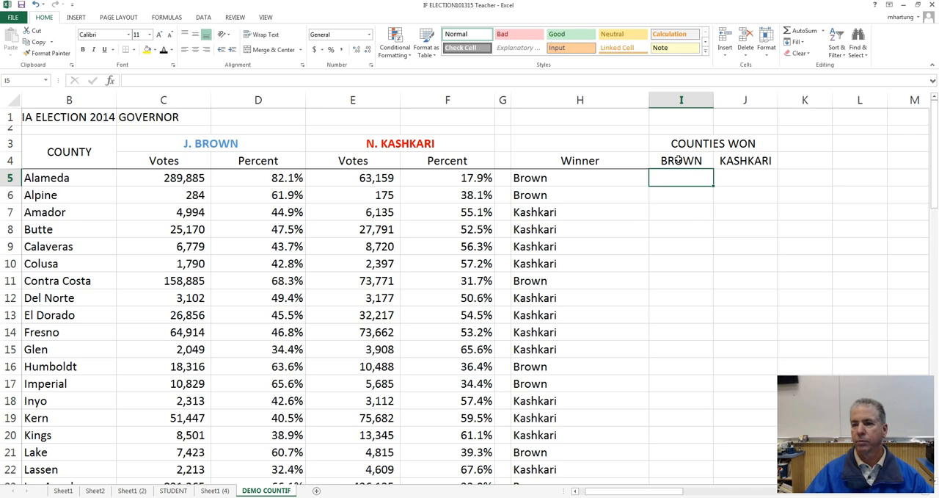
Step: Apply a bottom border to the candidate subheadings in I4:J4
left_click_drag(676, 160, 734, 163)
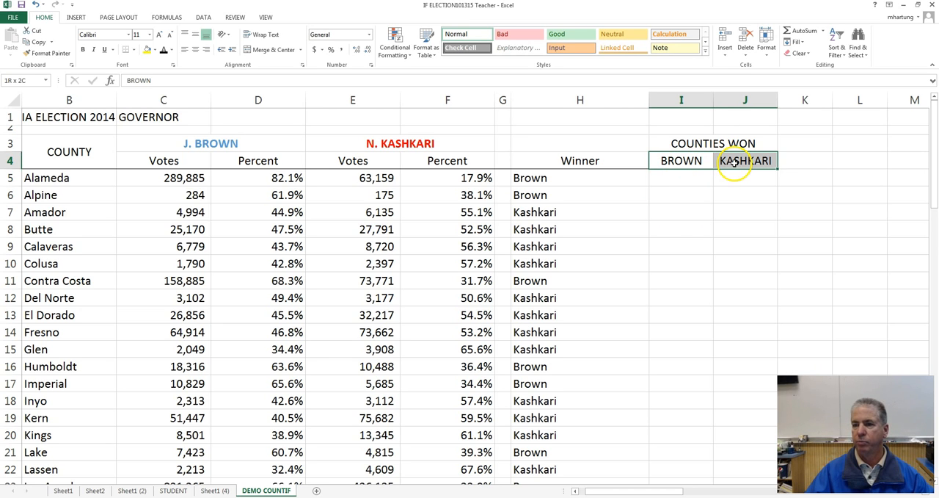
left_click(126, 50)
left_click(694, 205)
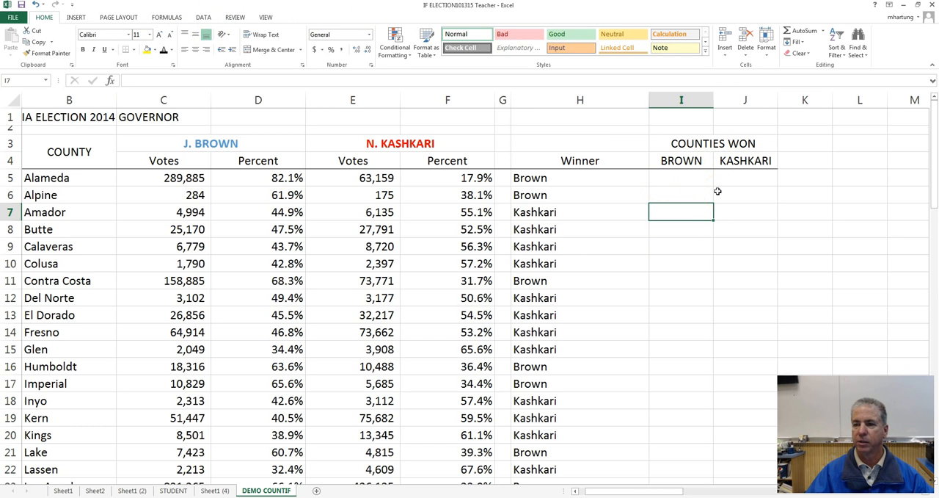
left_click(683, 180)
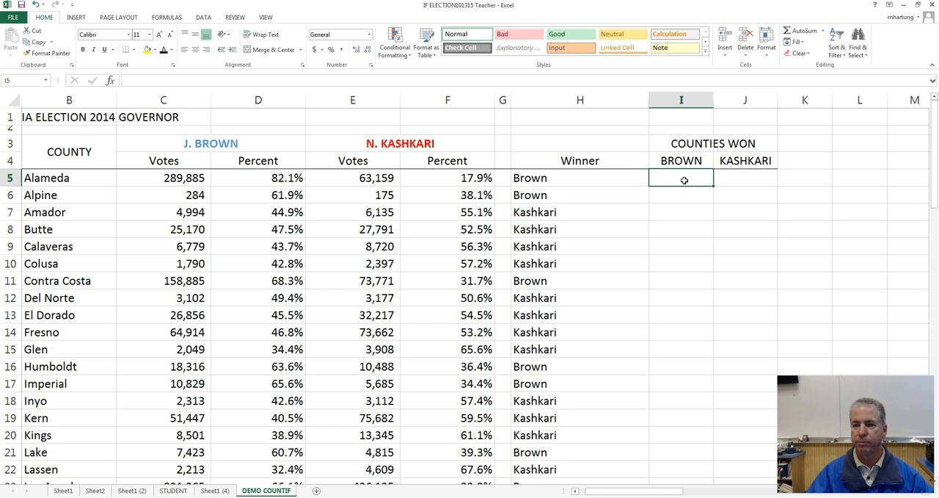
left_click(742, 180)
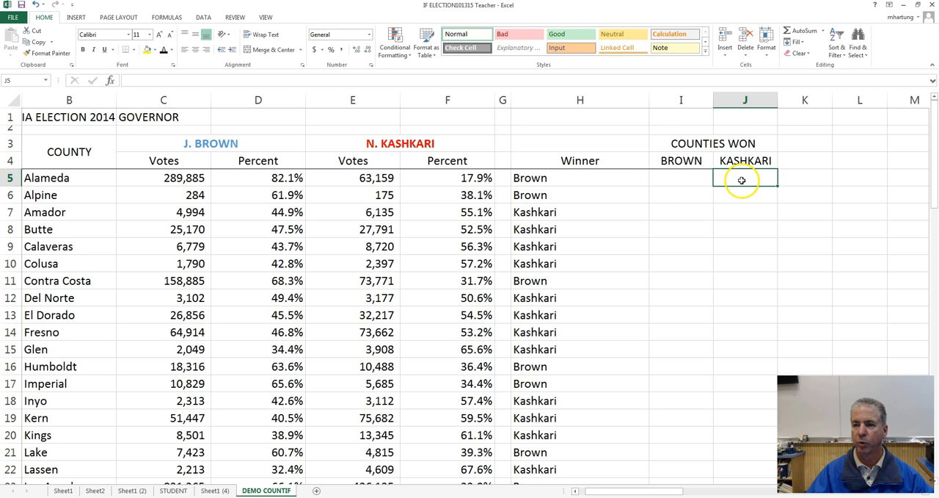
left_click(680, 180)
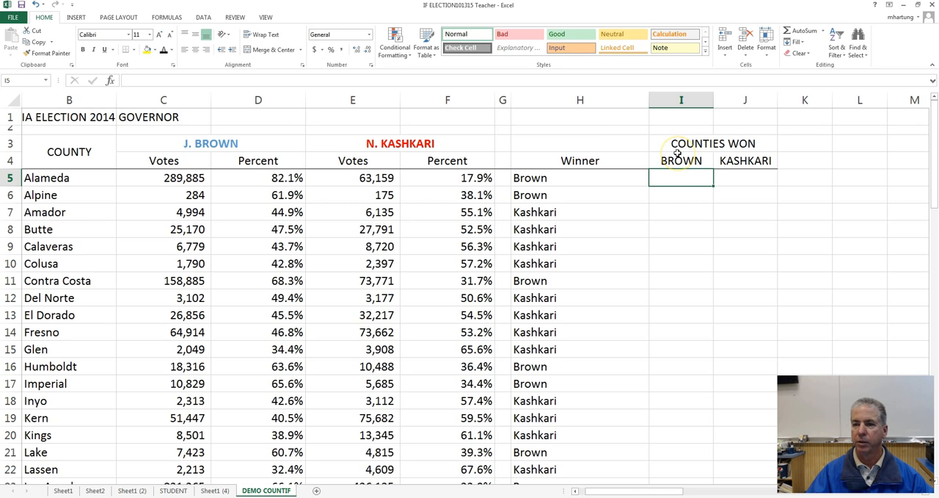
Step: Enter the plain text "COUNT" in cell H1
left_click(606, 122)
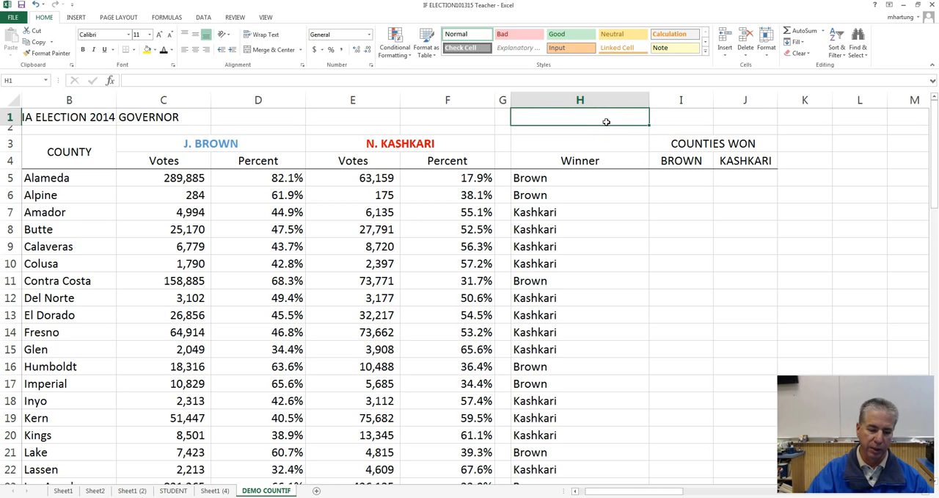
type("COUNT")
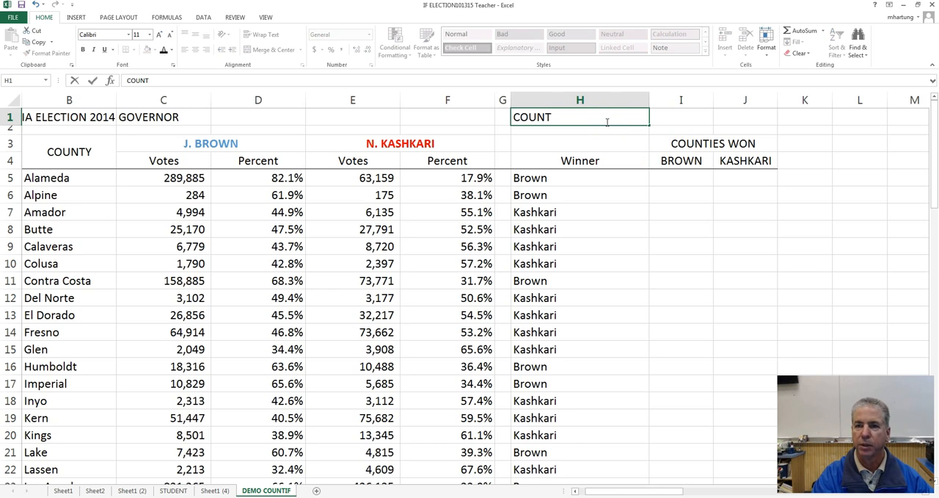
key("BackSpace")
key("BackSpace")
key("BackSpace")
key("BackSpace")
type("COUN")
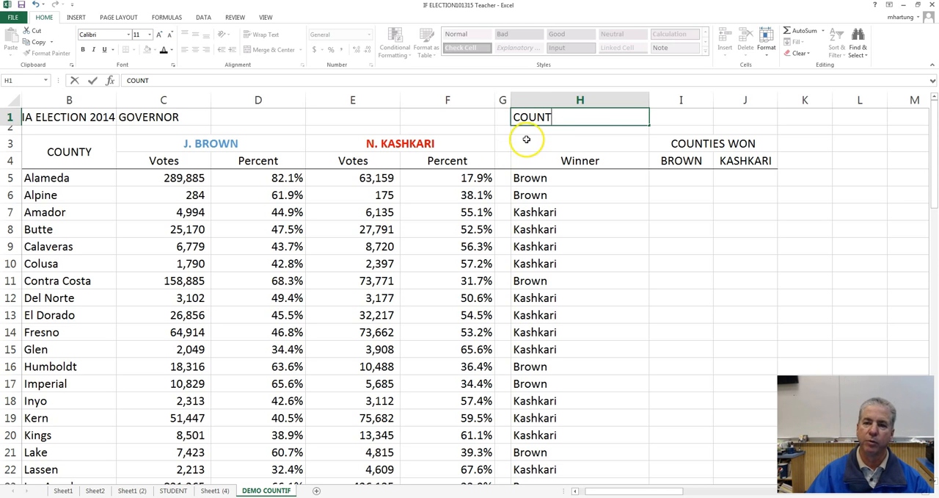
double_click(557, 119)
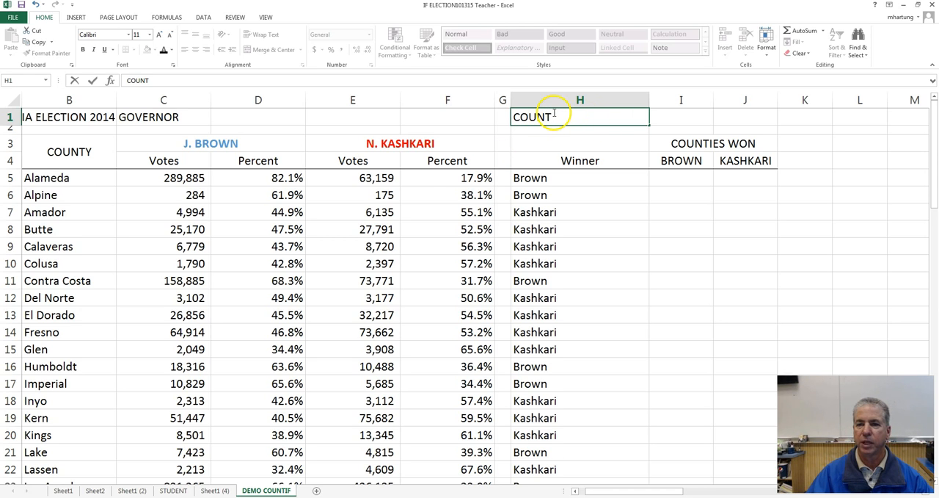
left_click(439, 183)
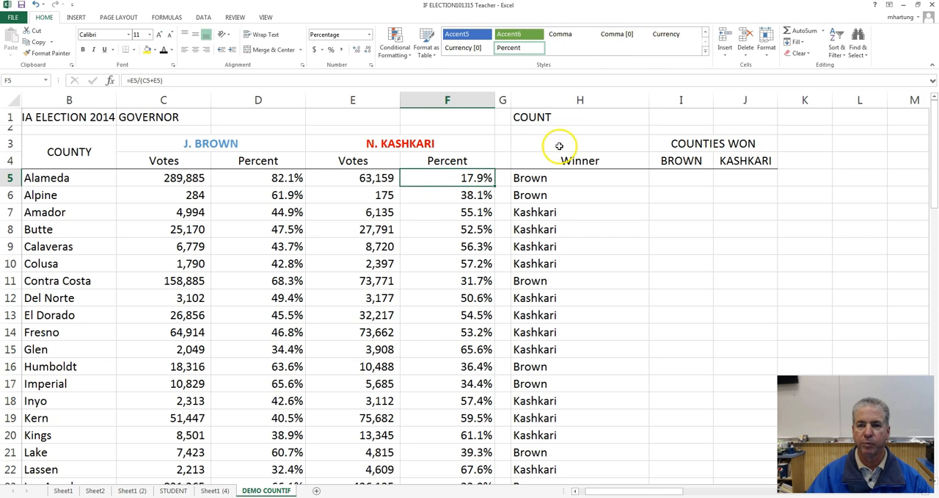
Step: Count the counties in H1 with the formula =COUNT(F5:F62) over Kashkari's Percent column
left_click(559, 117)
type("=")
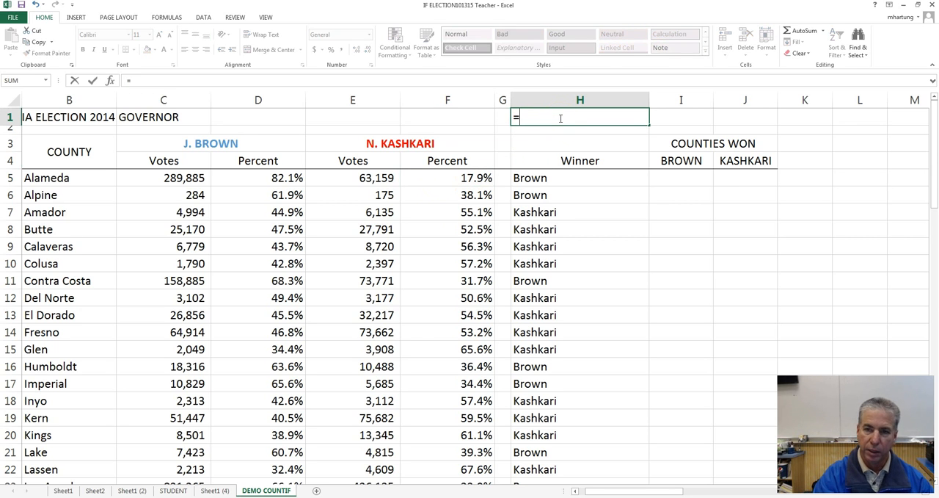
type("COUNT")
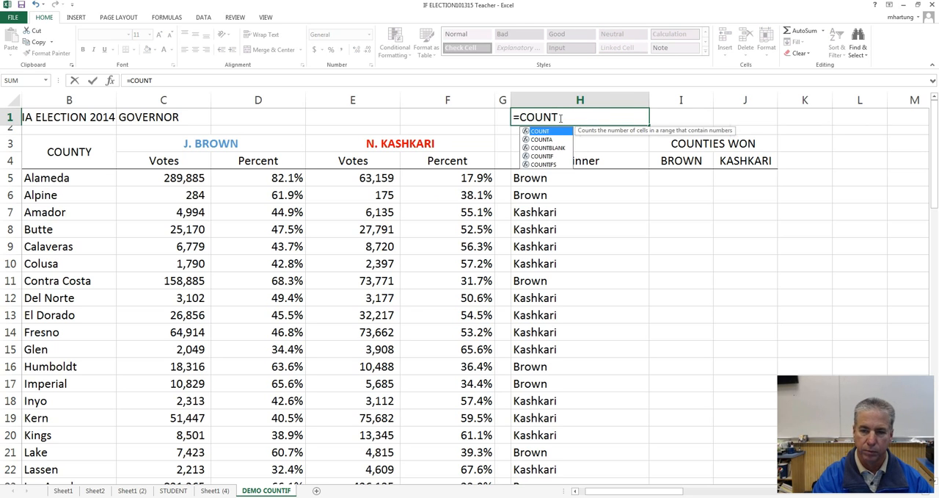
type("(")
left_click_drag(440, 181, 452, 443)
type(")")
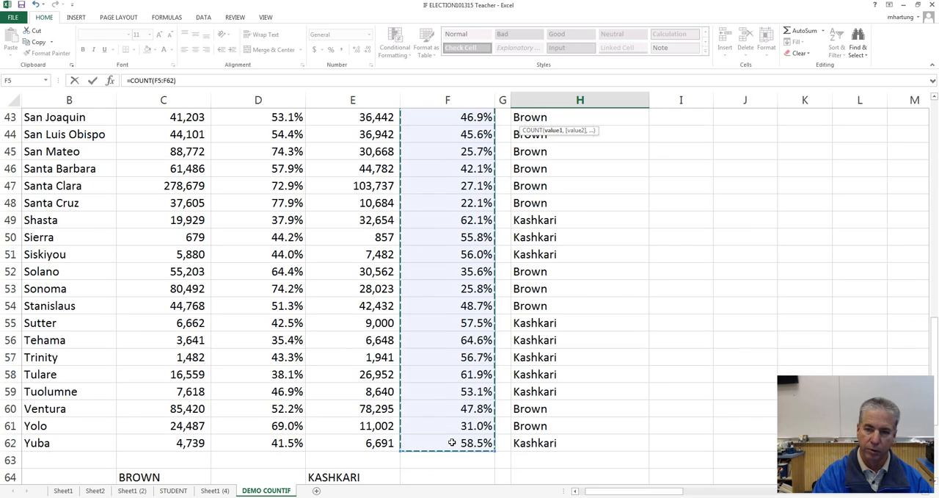
key("Return")
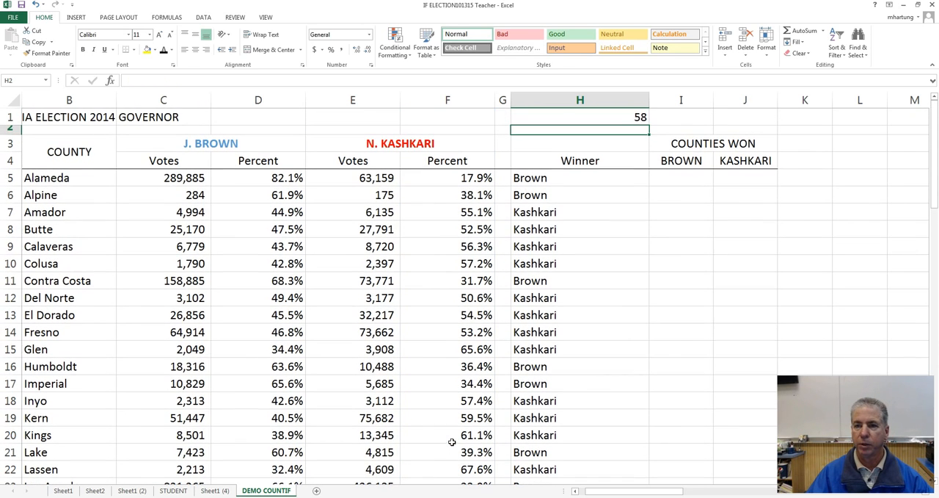
Step: Replace the formula in H1 with =COUNT(C5:H16), covering both numeric columns and winner names
left_click(570, 117)
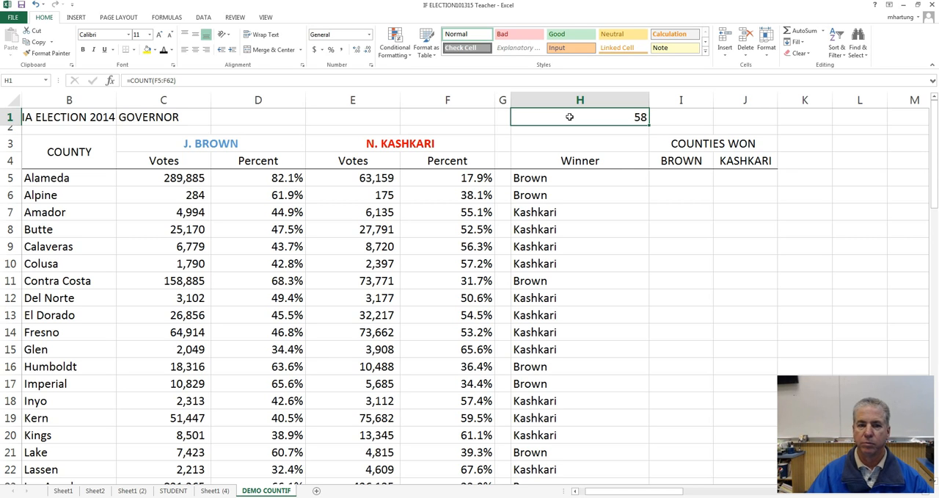
type("=")
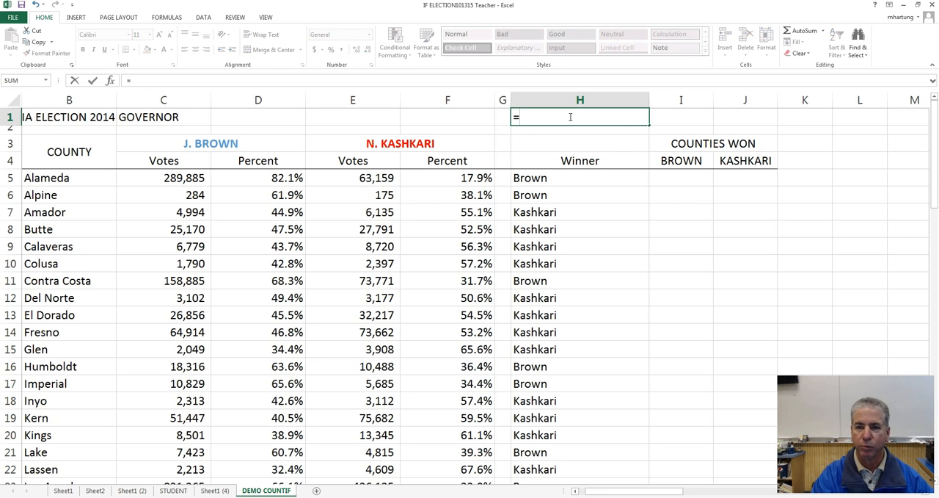
type("COUNT")
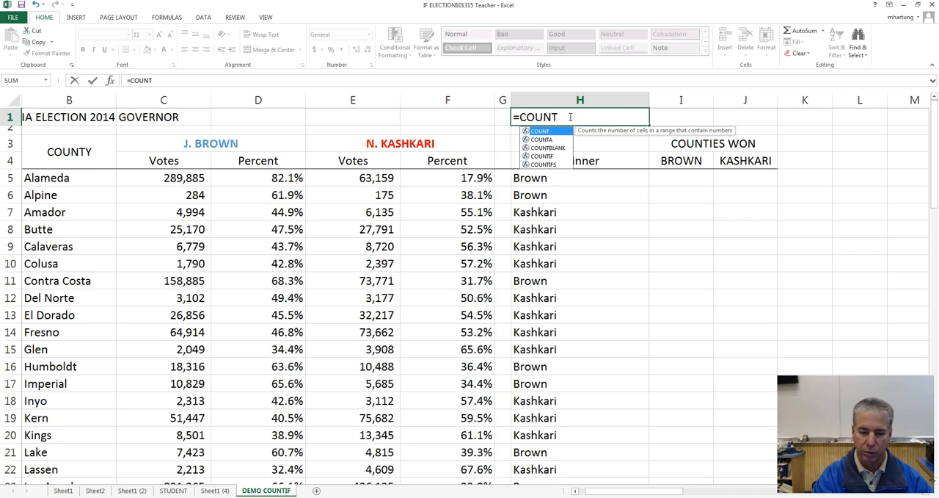
type("(")
left_click(173, 178)
left_click_drag(173, 178, 541, 366)
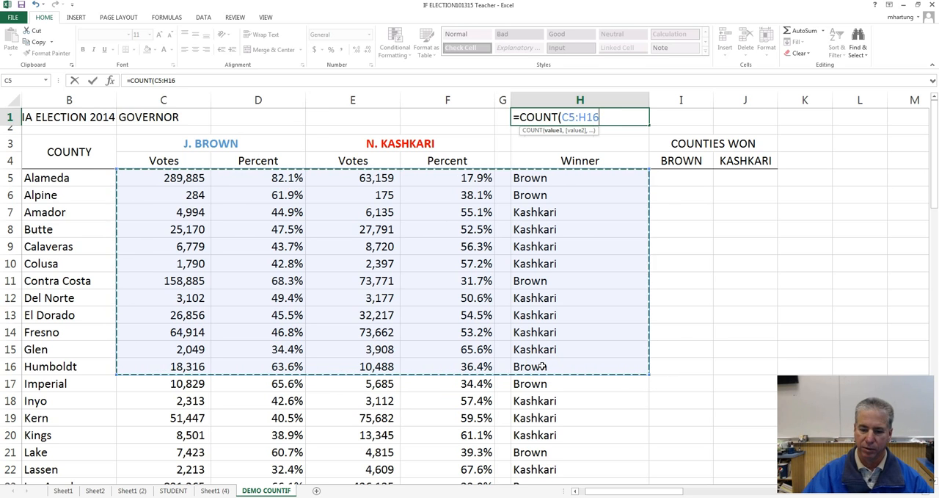
key("Return")
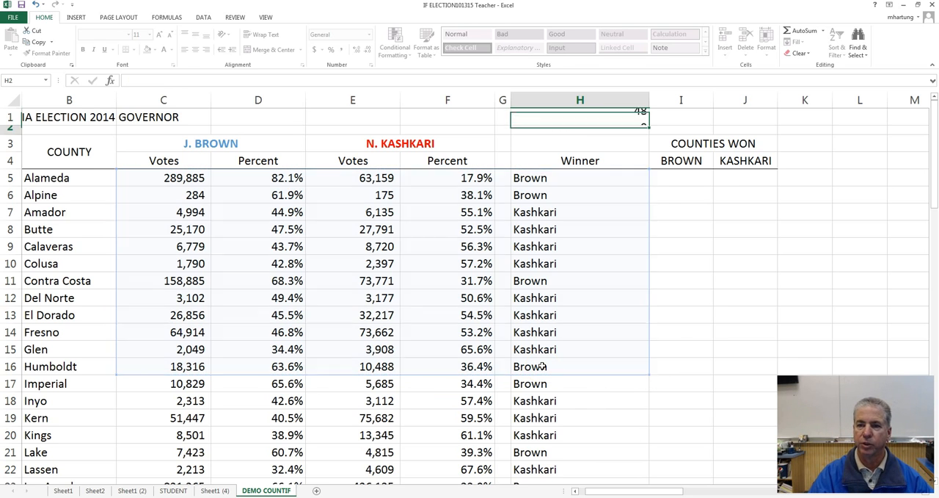
Step: Clear the COUNT formula from H1 and enter the plain text "COUNTIF" in its place
left_click(535, 213)
left_click_drag(172, 178, 459, 361)
left_click(588, 120)
key("Delete")
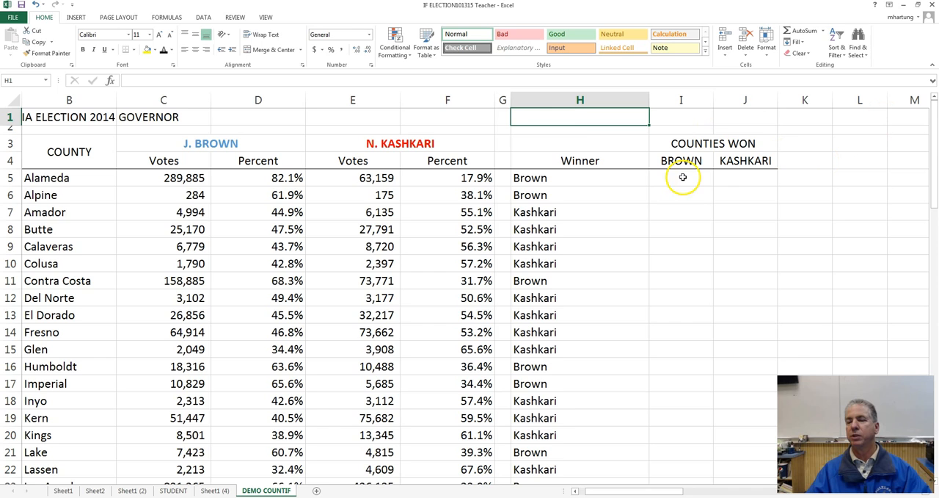
type("COUNTIF")
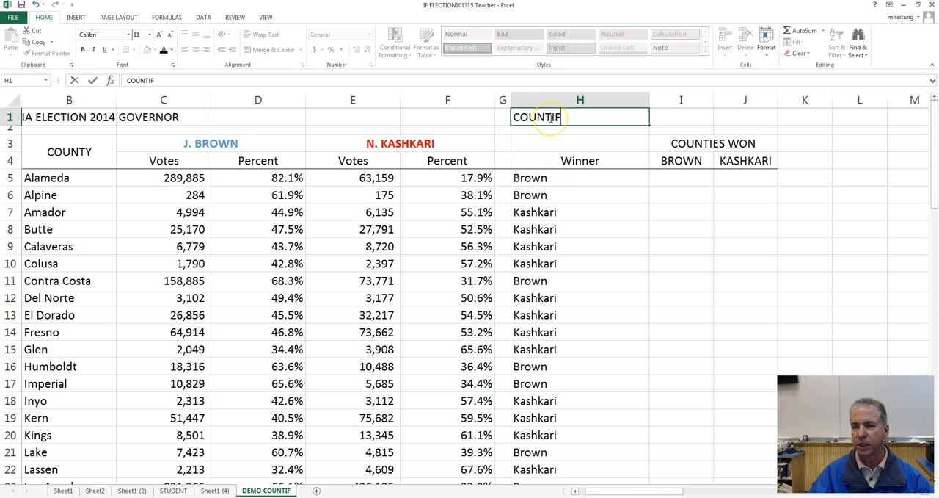
left_click(540, 178)
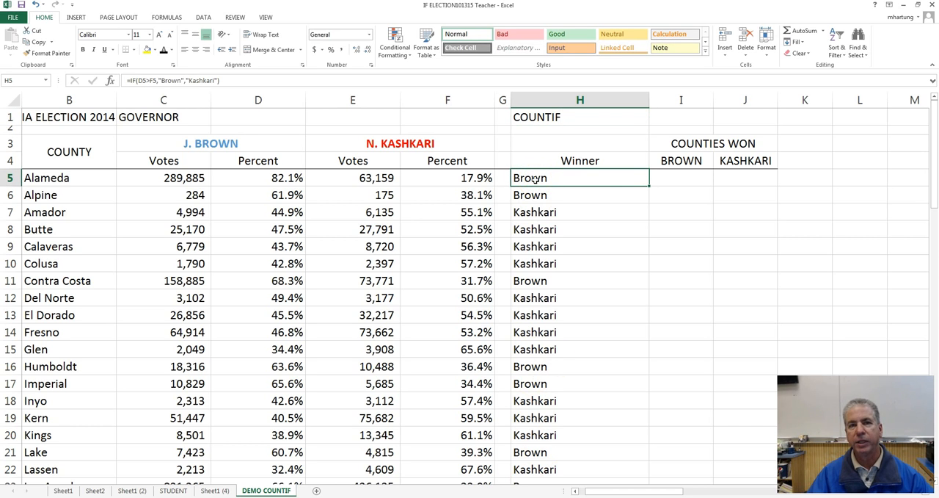
left_click(549, 216)
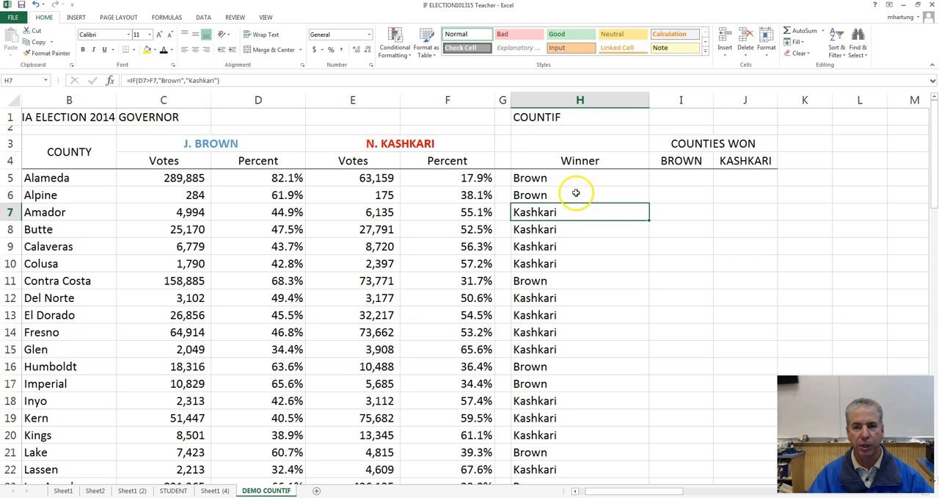
left_click(539, 117)
Step: Count the counties Brown won in I5 with the formula =COUNTIF(H5:H62,"Brown") over the Winner column
left_click(695, 182)
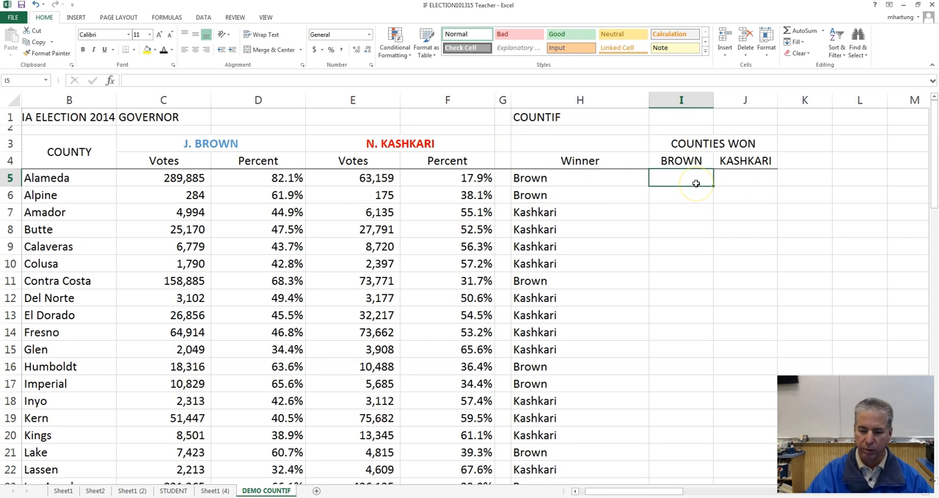
type("=")
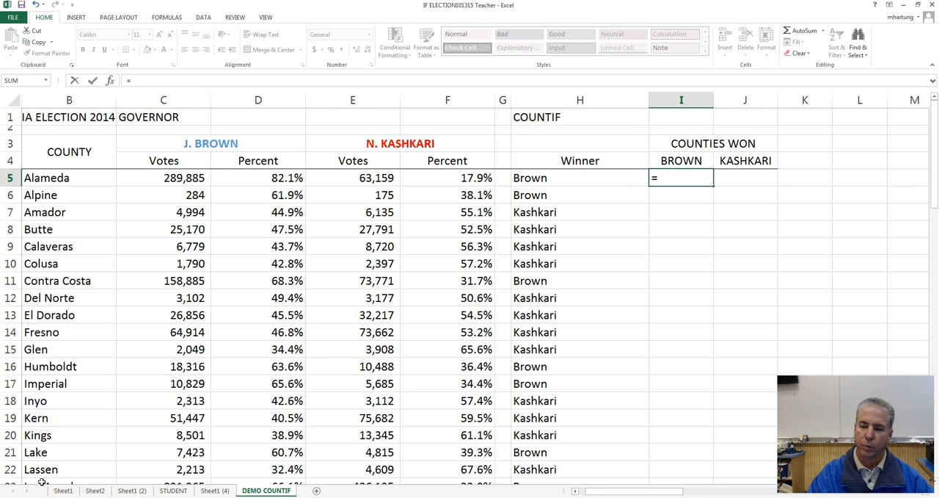
type("COUNTIF")
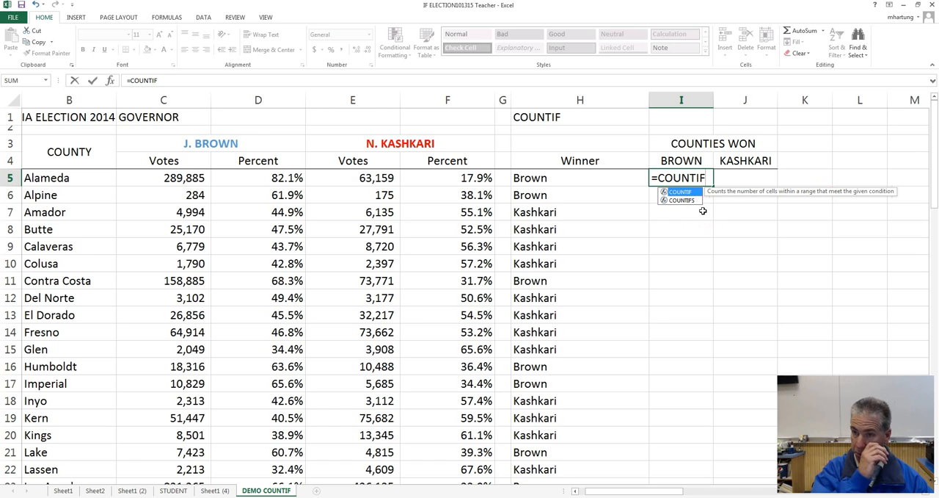
type("(")
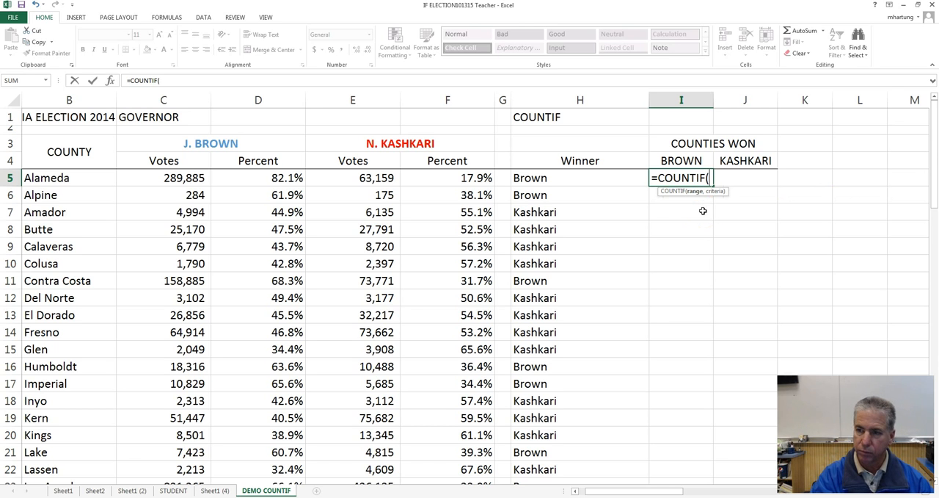
left_click_drag(587, 178, 584, 444)
scroll(584, 444, "up", 14)
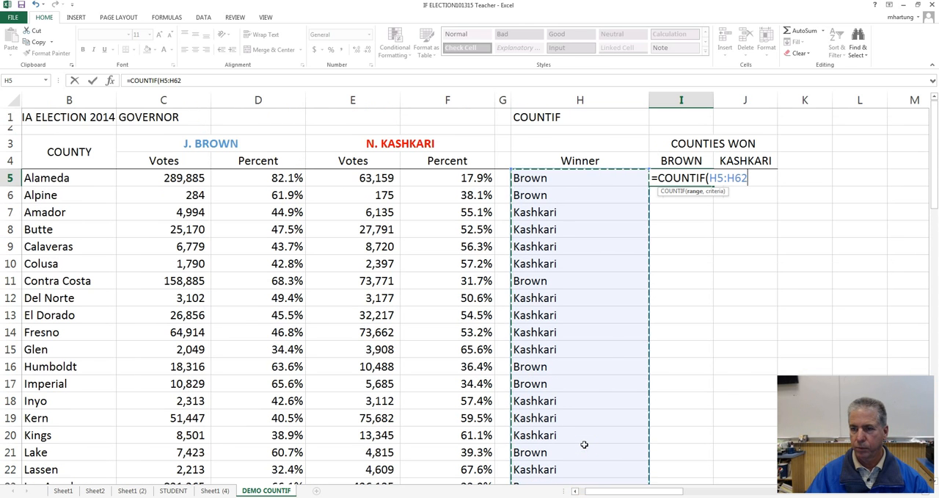
left_click(748, 178)
type(",\"bR")
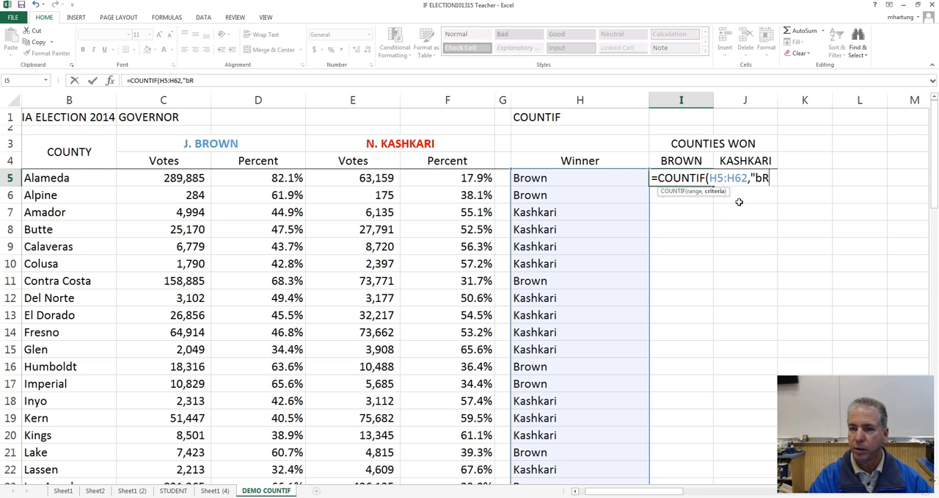
key("BackSpace")
type("Brown")
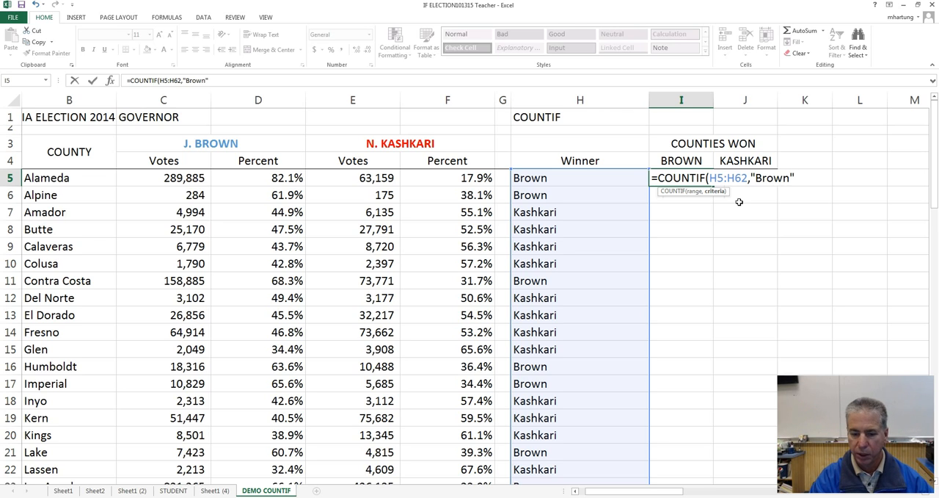
type("\")")
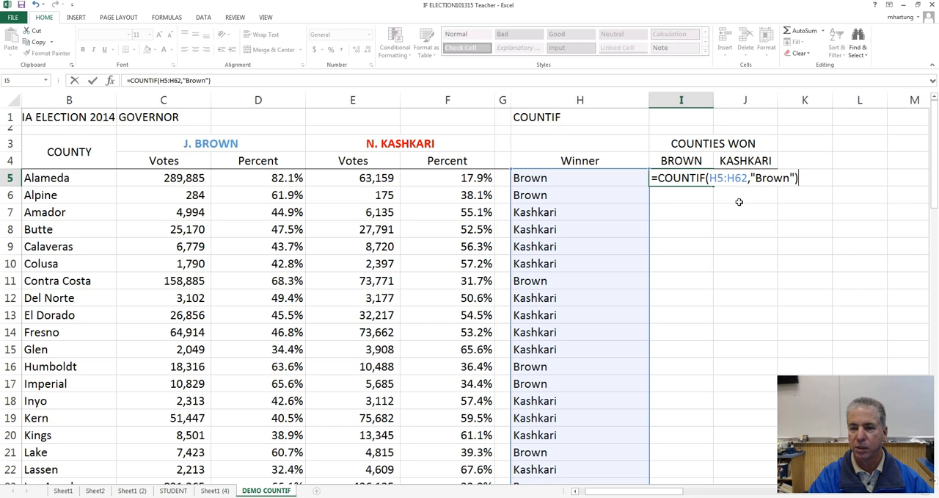
key("Return")
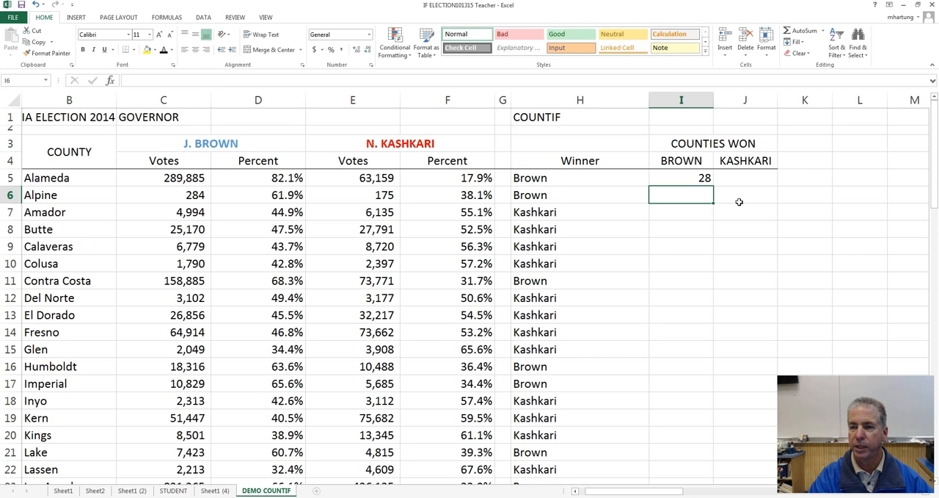
Step: Count Kashkari's counties in J5 with the formula =COUNTIF(H5:H62,"Kashkari") over the Winner column
left_click(739, 180)
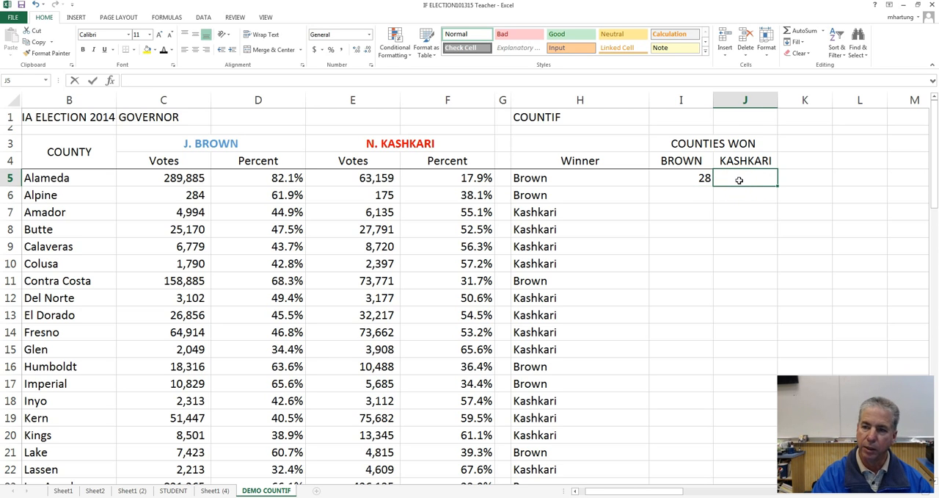
type("=count")
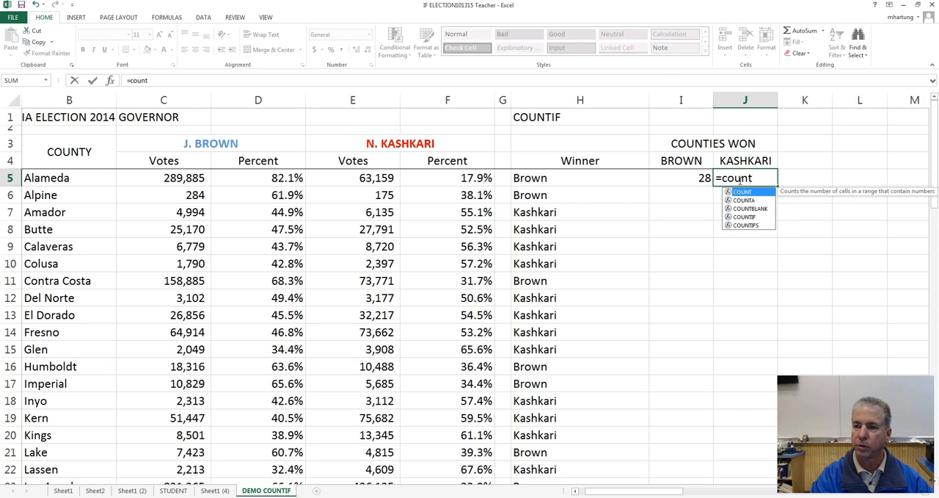
type("if")
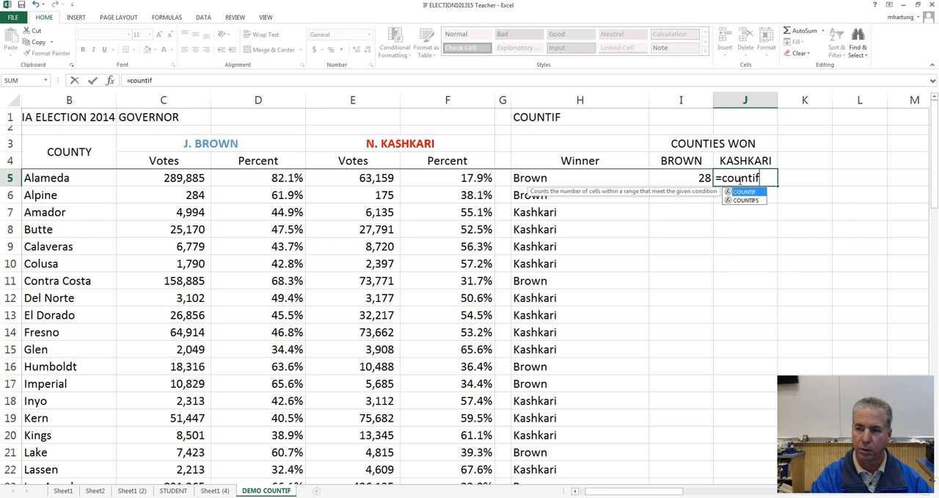
type("(")
left_click_drag(592, 174, 589, 446)
scroll(590, 445, "up", 6)
scroll(589, 446, "up", 8)
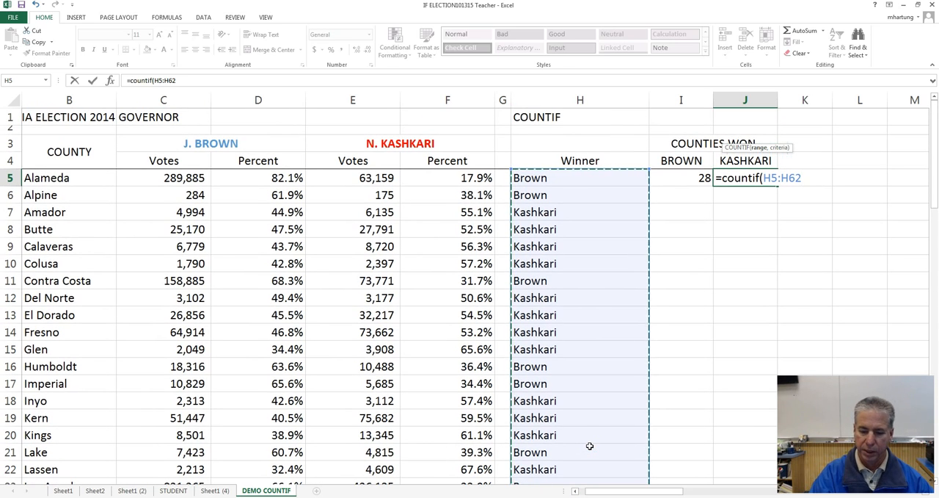
type(",")
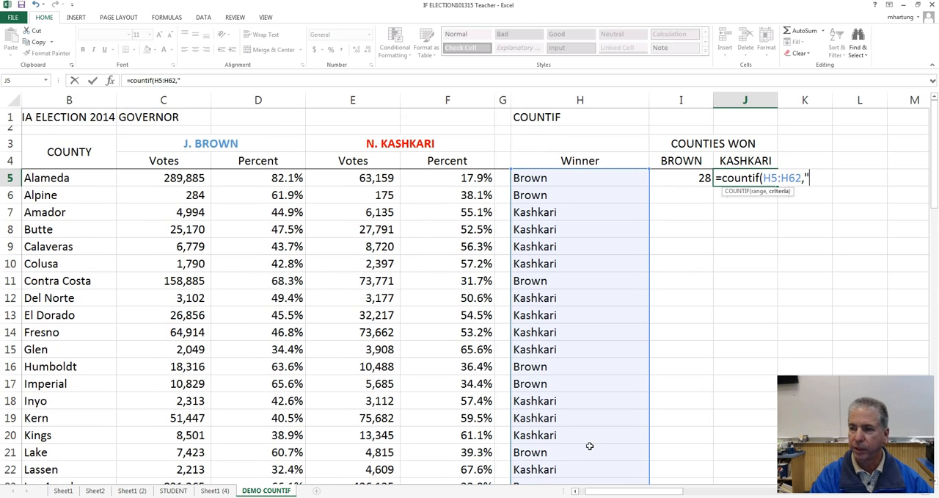
type("\"Kashkari")
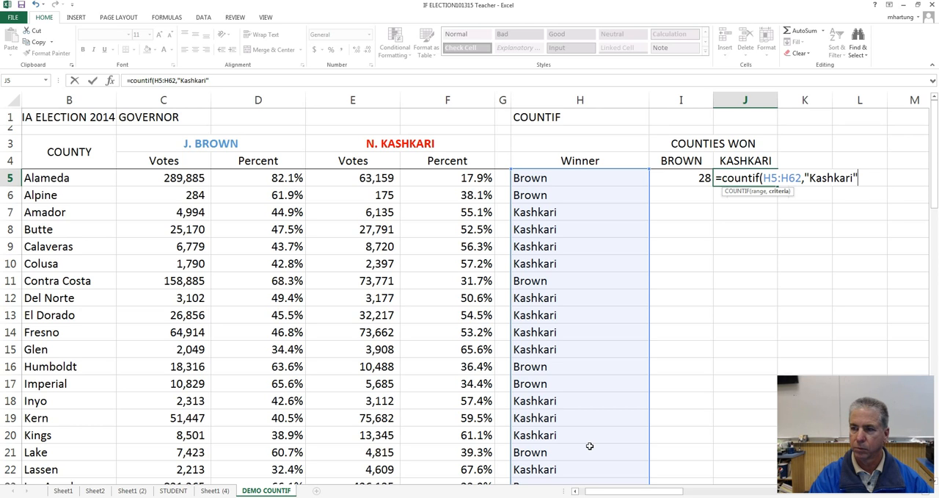
type(")")
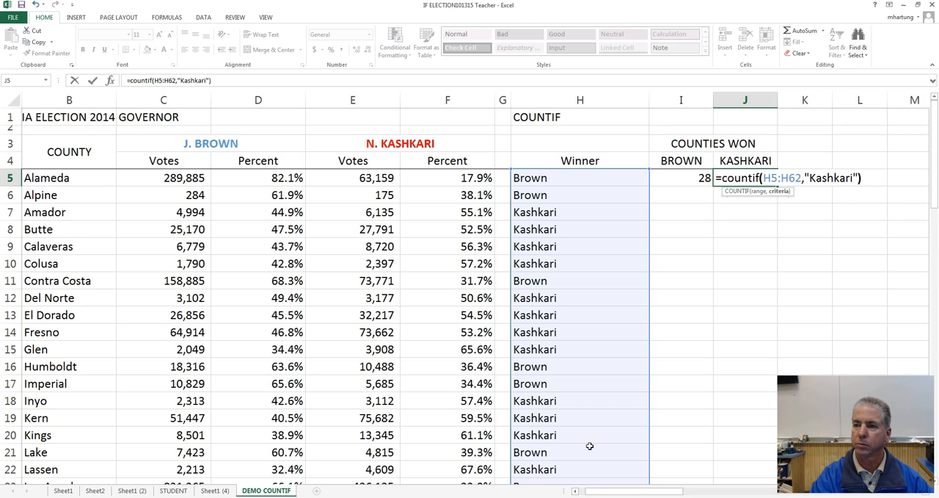
key("Return")
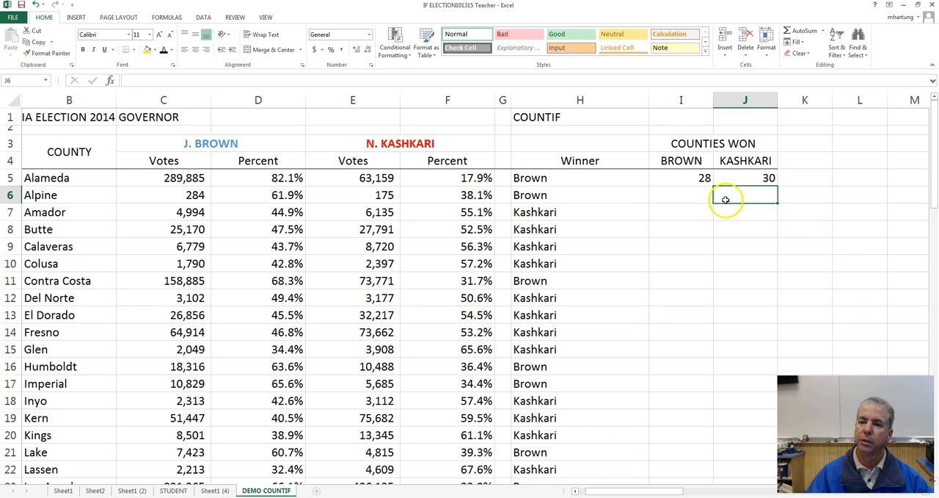
Step: Review the COUNTIF formulas and compare the counties won by Brown in I5 and Kashkari in J5
left_click(763, 179)
left_click(682, 180)
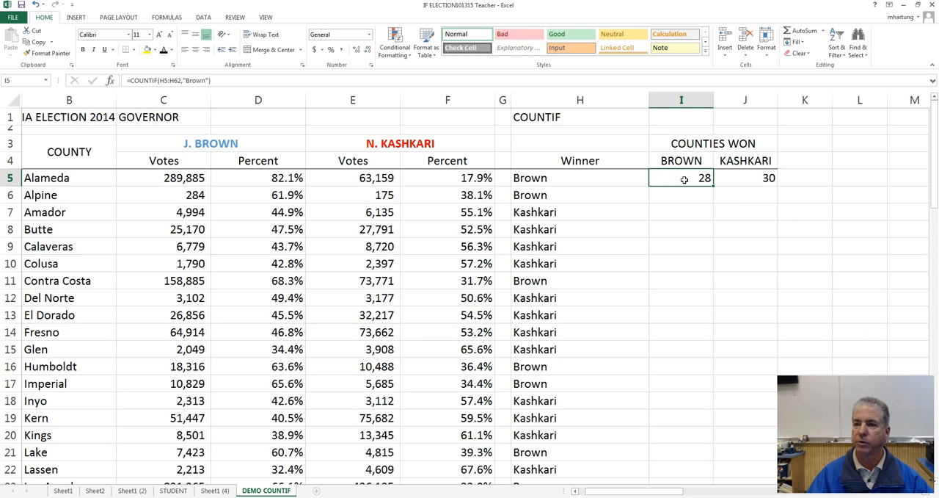
left_click(743, 178)
left_click(676, 179)
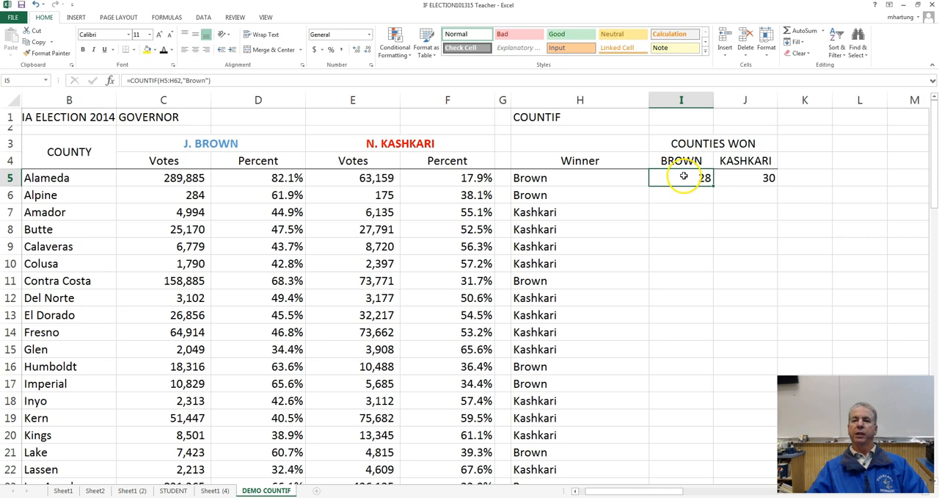
left_click(730, 179)
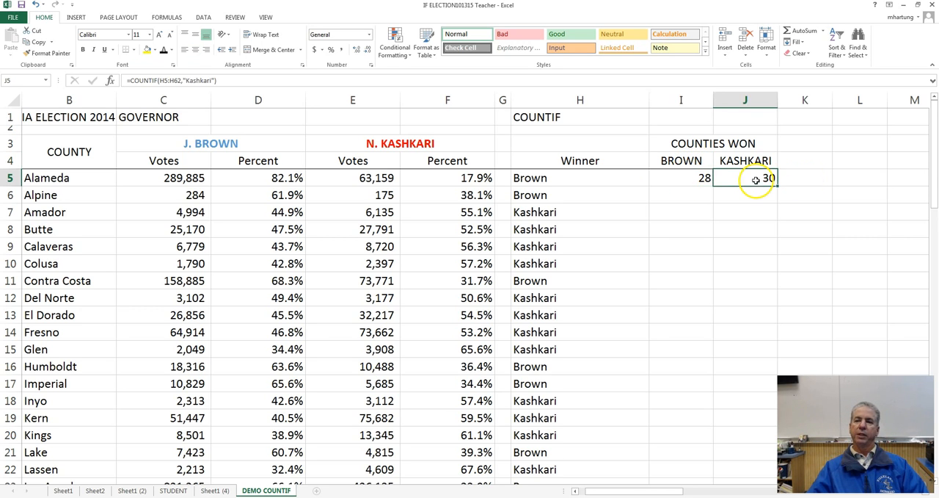
left_click(679, 180)
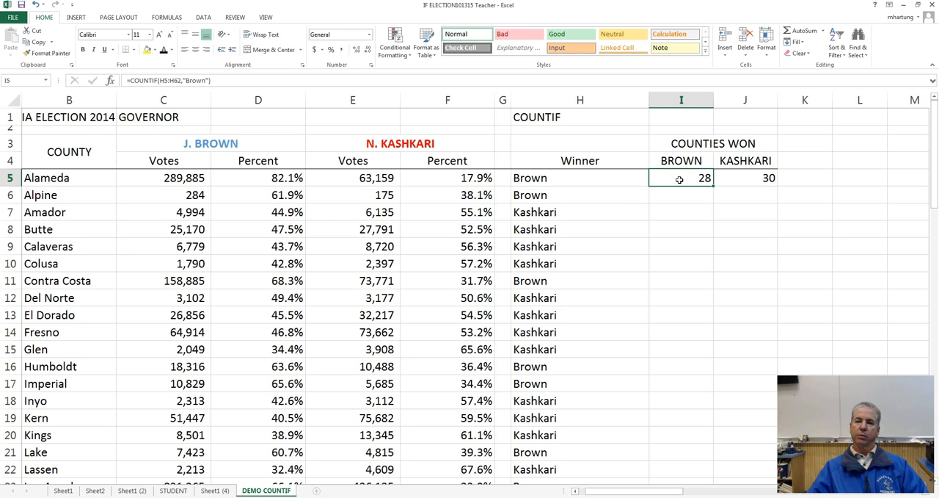
Step: Examine both candidates' vote totals in C65 and E65 against their counties won in row 5
scroll(680, 180, "down", 5)
scroll(680, 180, "down", 13)
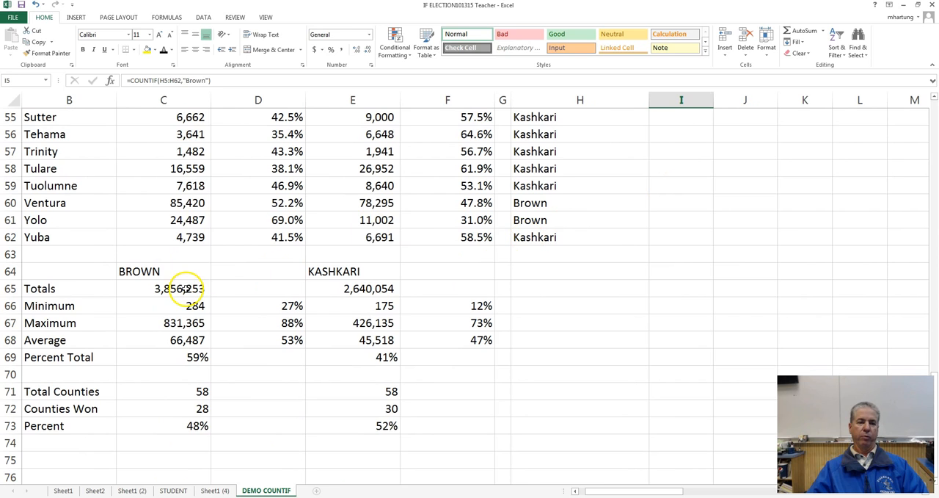
left_click(185, 287)
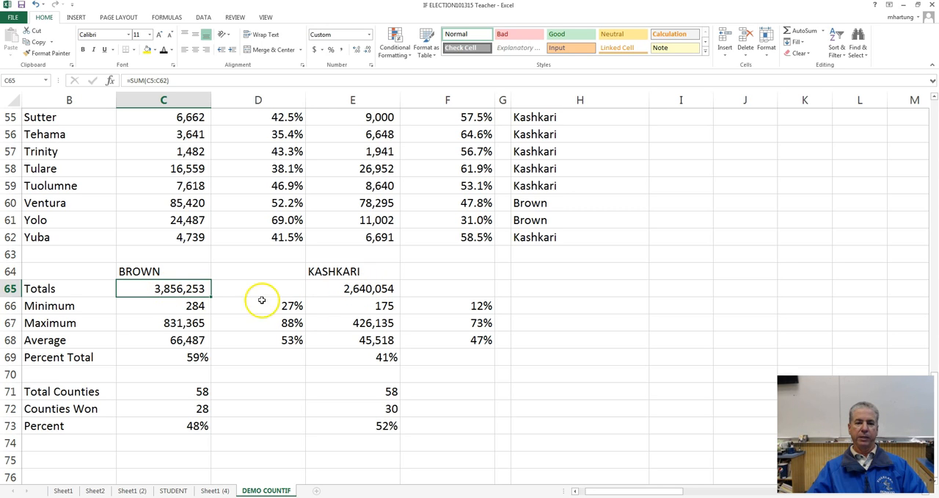
left_click(382, 289)
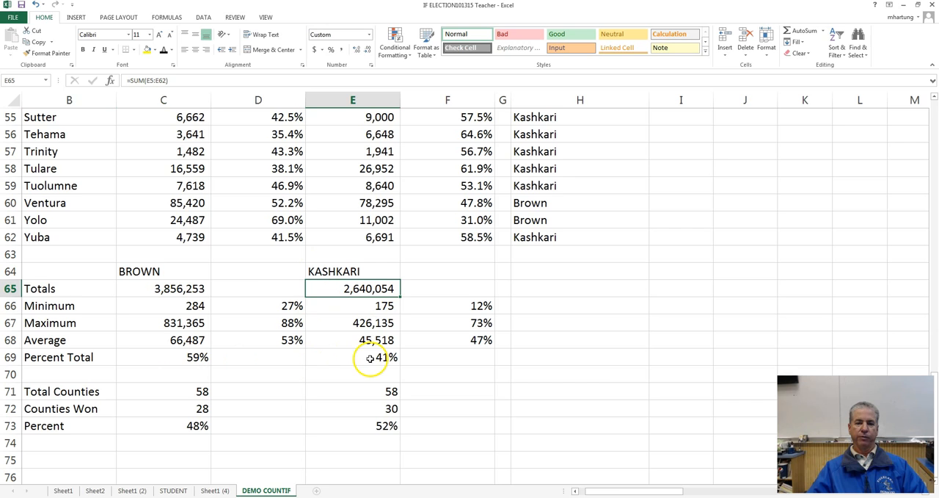
left_click(190, 289)
scroll(191, 289, "up", 18)
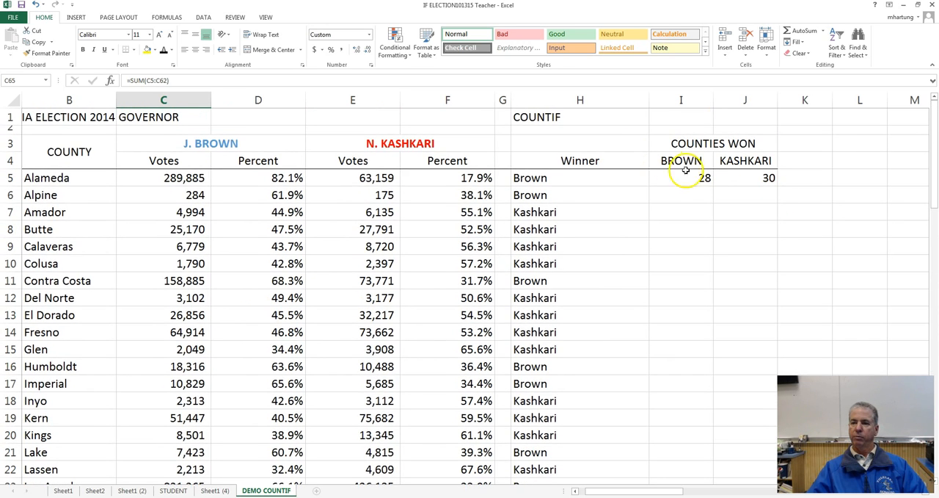
left_click(756, 178)
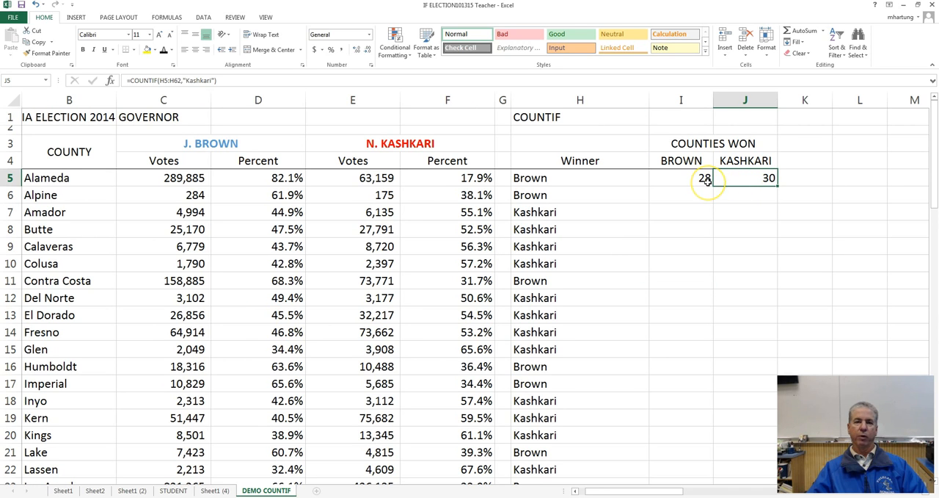
Step: Insert a 2-D clustered column chart of the counties won in I5:J5 and place it beside the Counties Won table
left_click(679, 178)
left_click(760, 180)
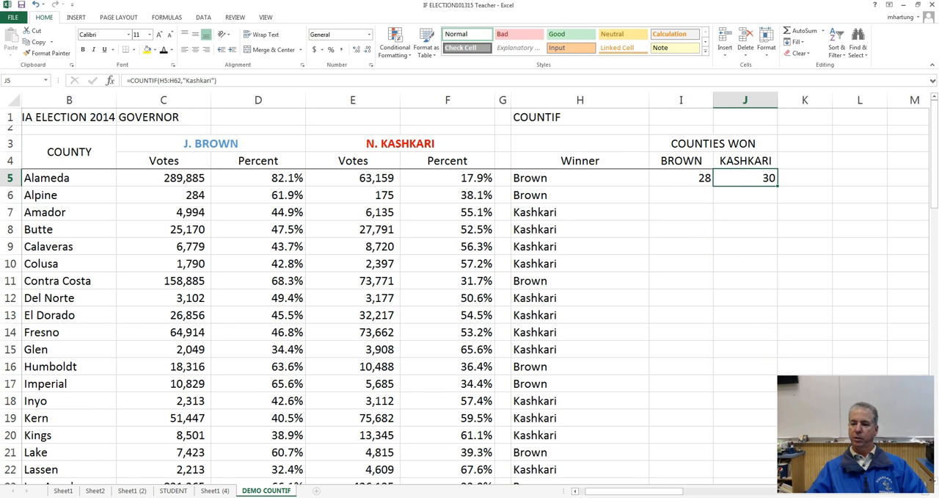
left_click_drag(639, 490, 660, 487)
left_click_drag(391, 181, 445, 181)
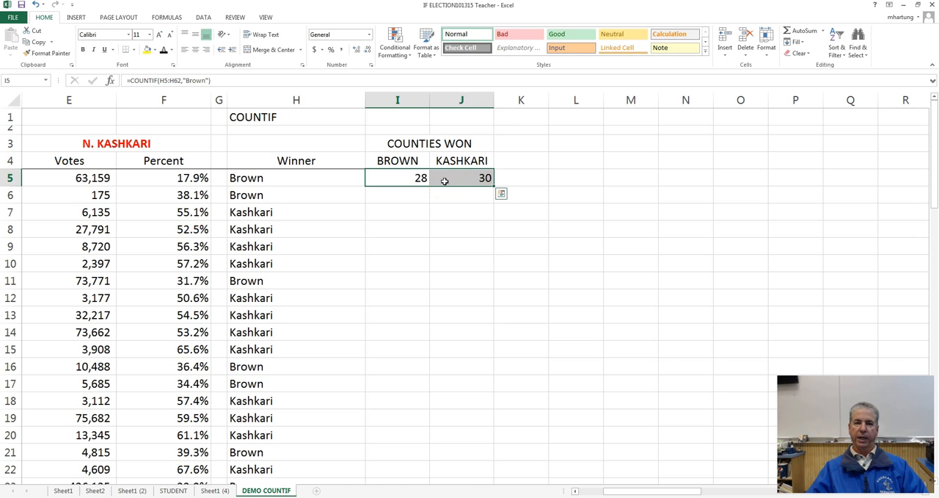
left_click(76, 18)
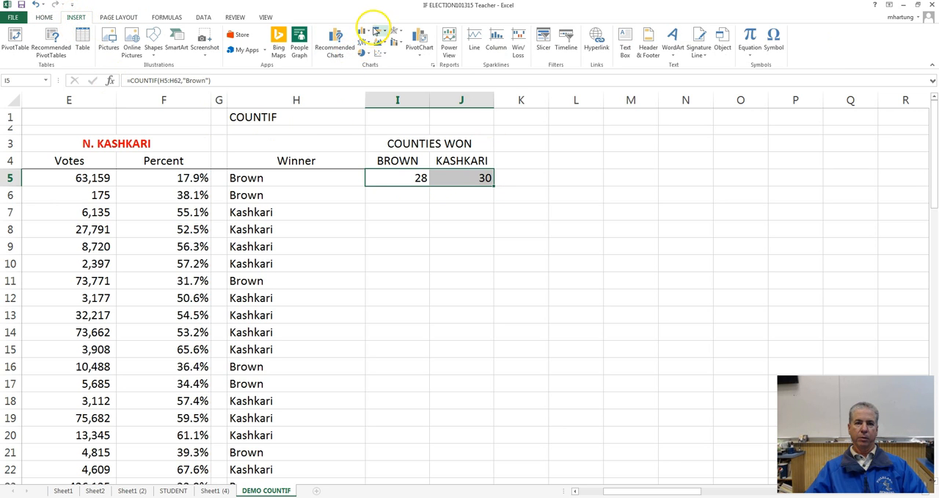
left_click(366, 34)
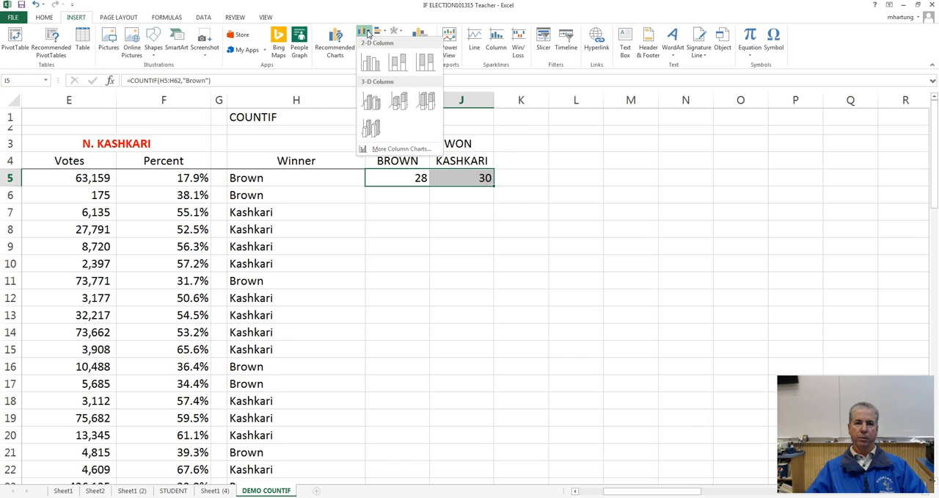
left_click(372, 65)
left_click_drag(559, 182, 780, 131)
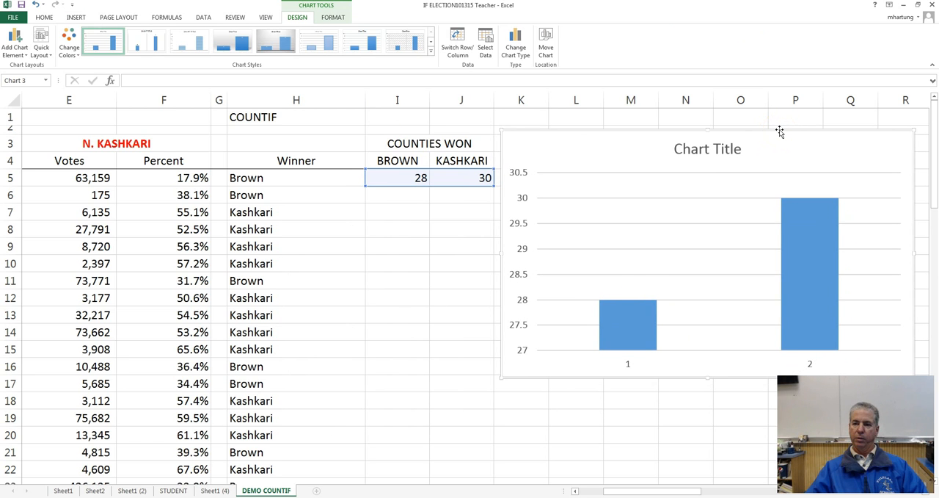
Step: Set the chart's horizontal axis labels to the candidate names in I4:J4
right_click(603, 163)
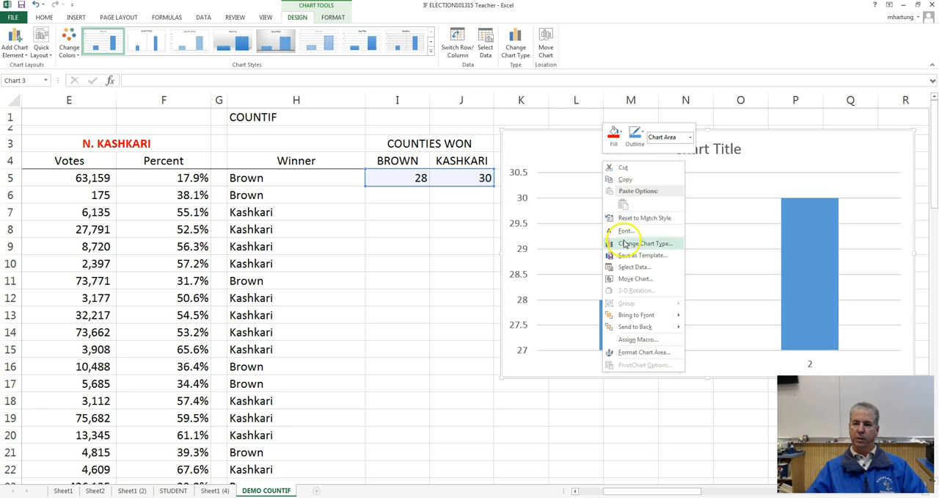
left_click(634, 266)
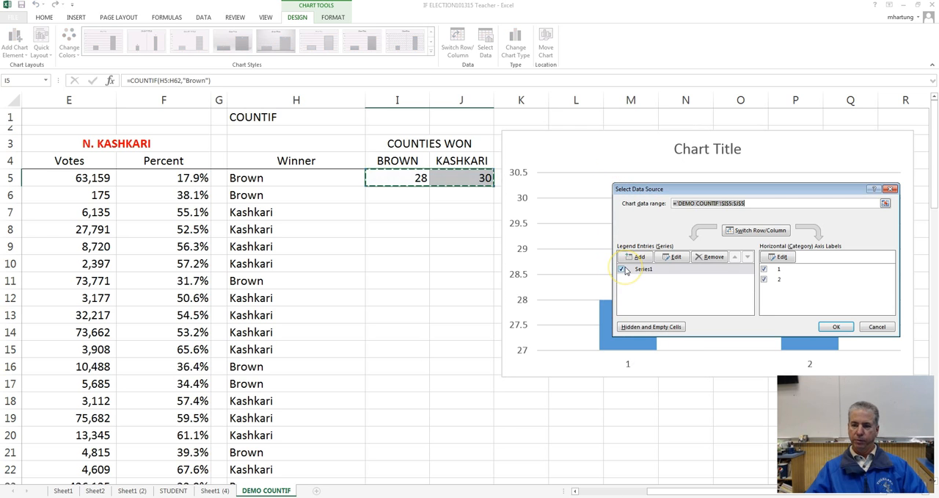
left_click(781, 256)
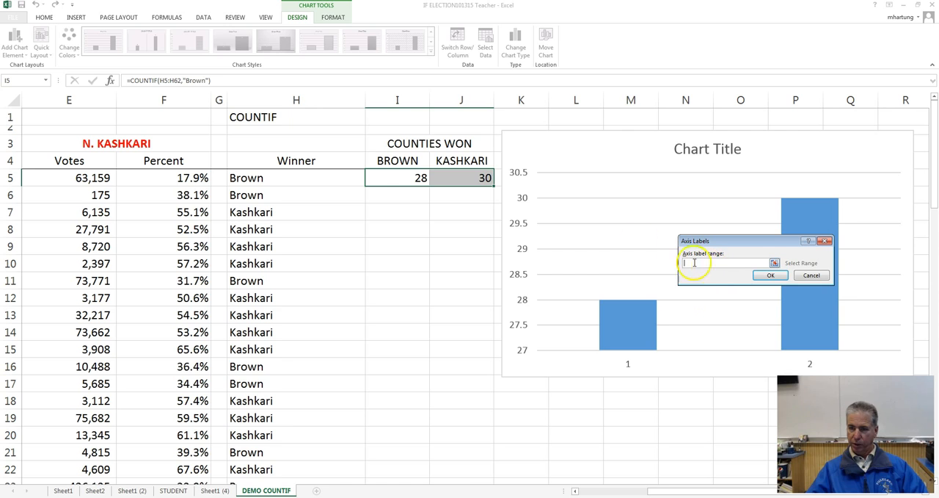
left_click(401, 179)
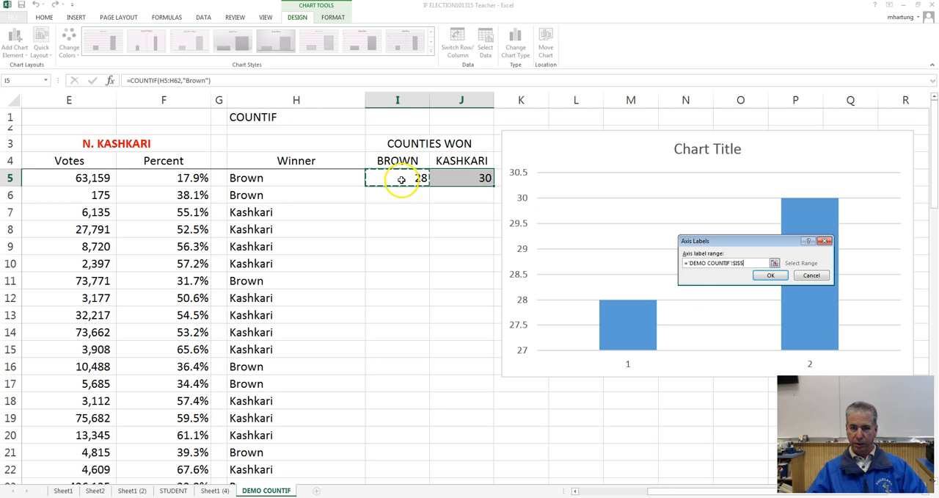
left_click_drag(404, 161, 461, 169)
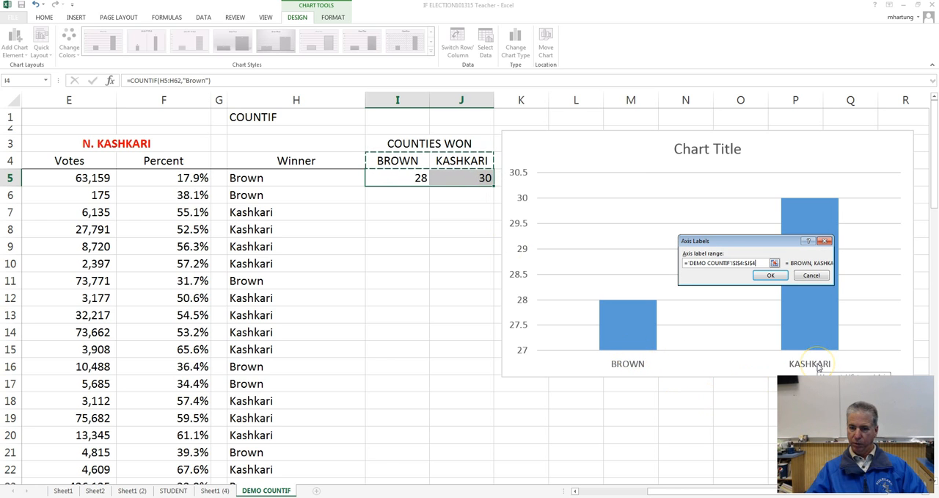
left_click(771, 276)
left_click(772, 277)
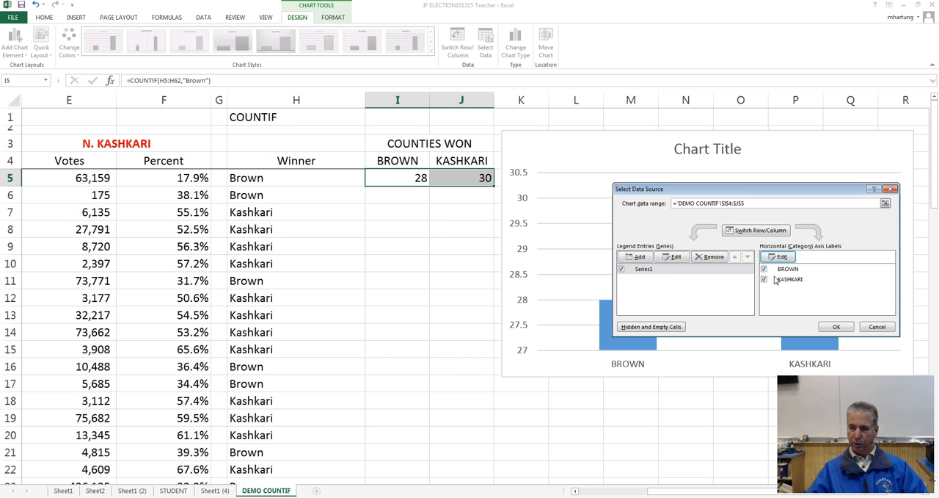
Step: Name the chart's data series "COUNTIES WON 2014 GOVERNOR ELECTION" and apply the data source changes
left_click(643, 268)
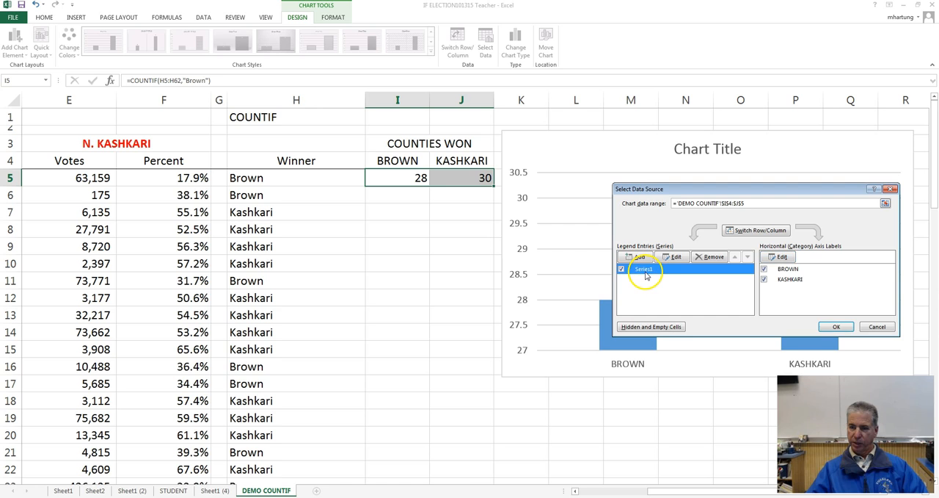
left_click(676, 258)
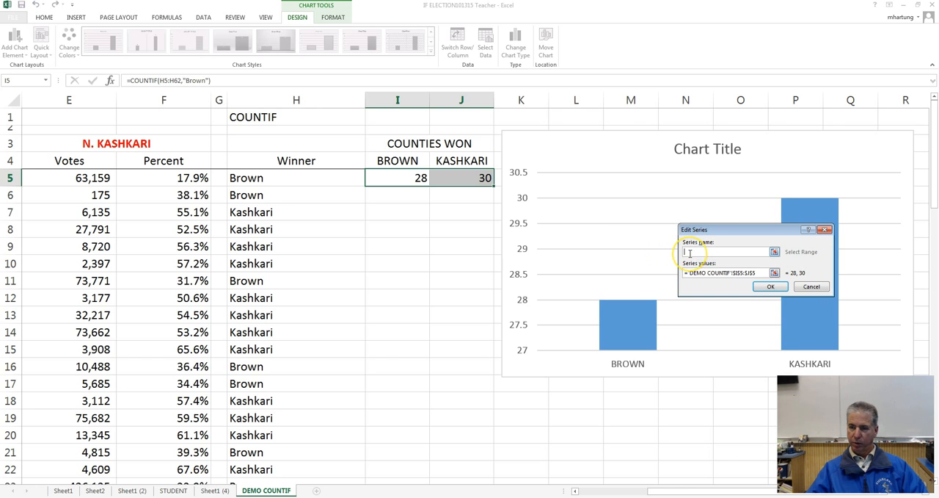
type("cou")
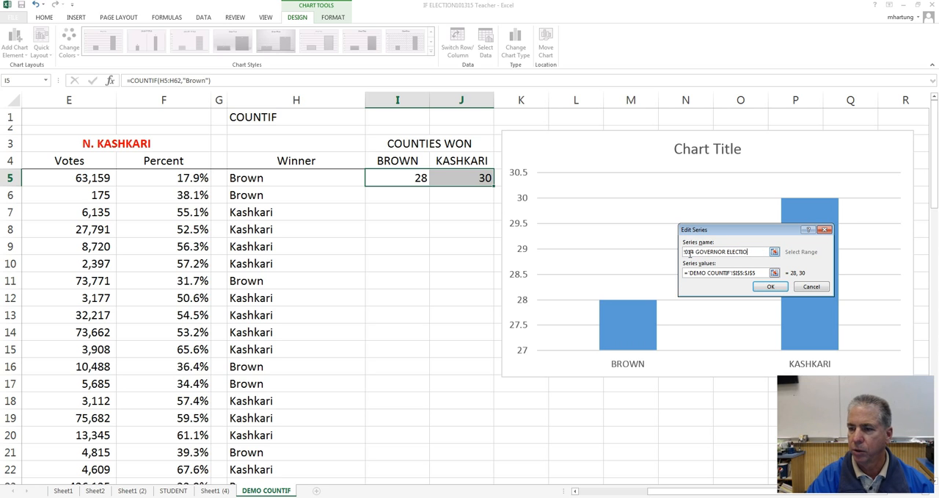
key("Return")
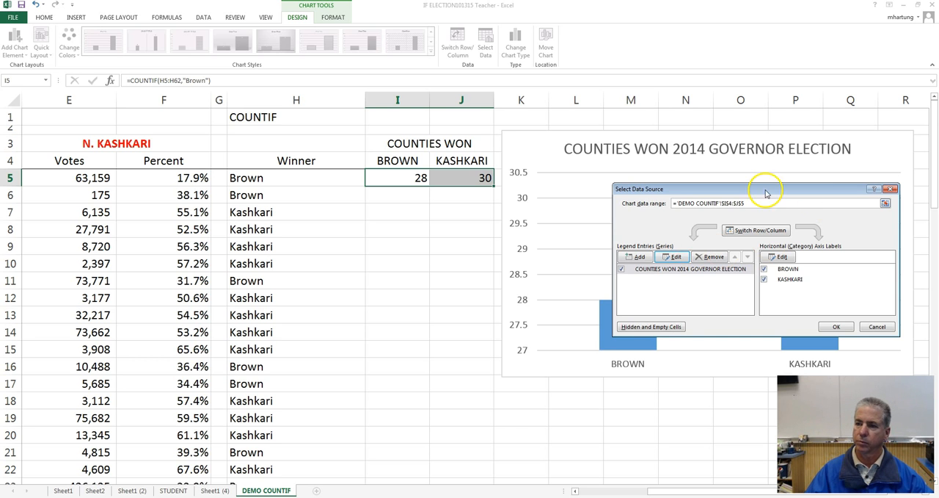
left_click_drag(766, 188, 330, 237)
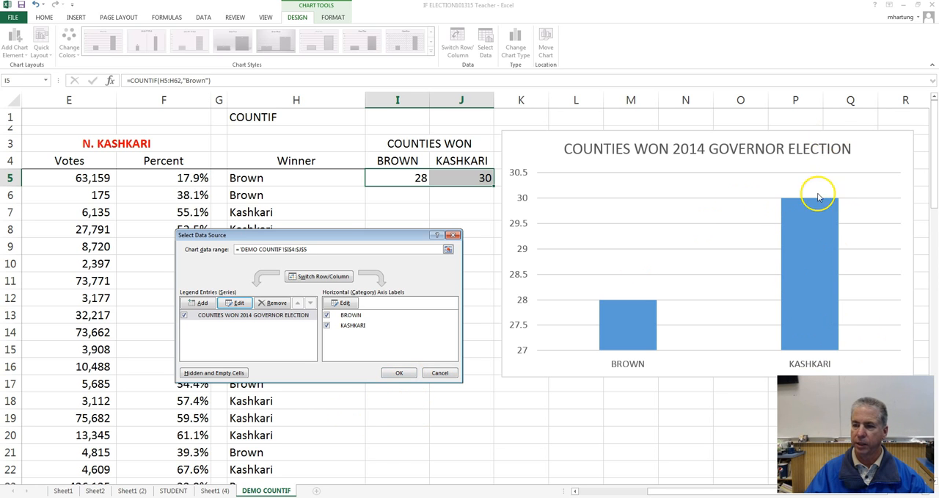
left_click(397, 373)
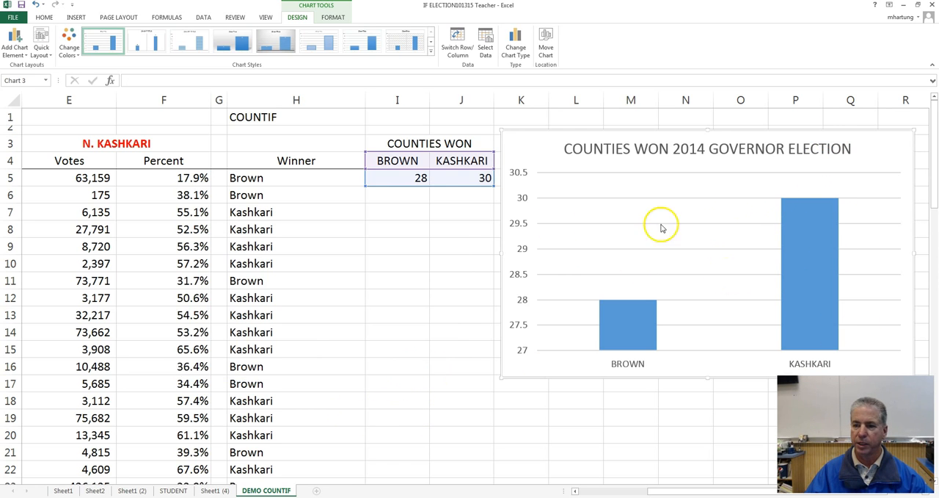
Step: Fill only the Kashkari column of the chart with the standard red color
left_click(383, 180)
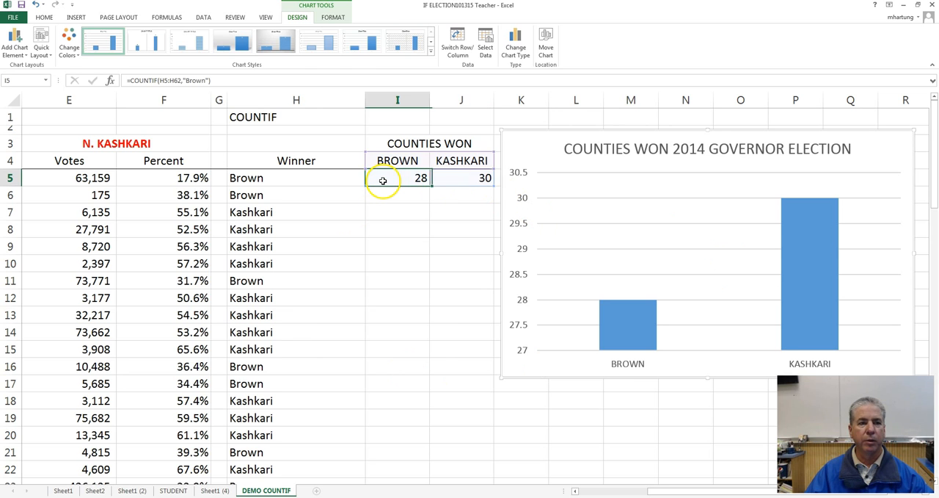
left_click(115, 142)
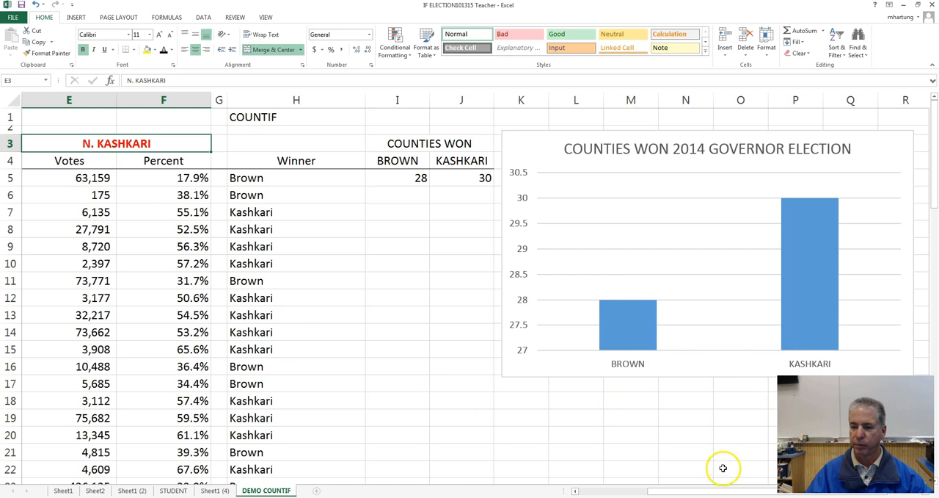
mouse_move(634, 331)
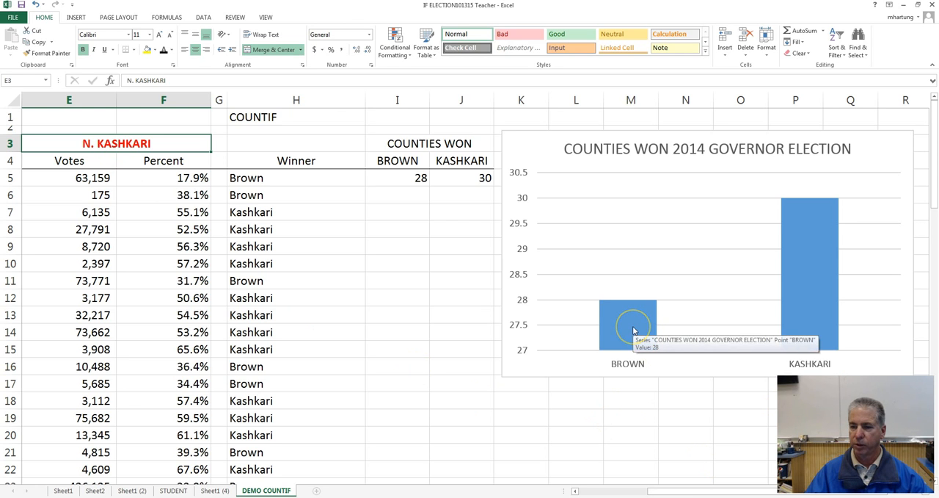
left_click(807, 262)
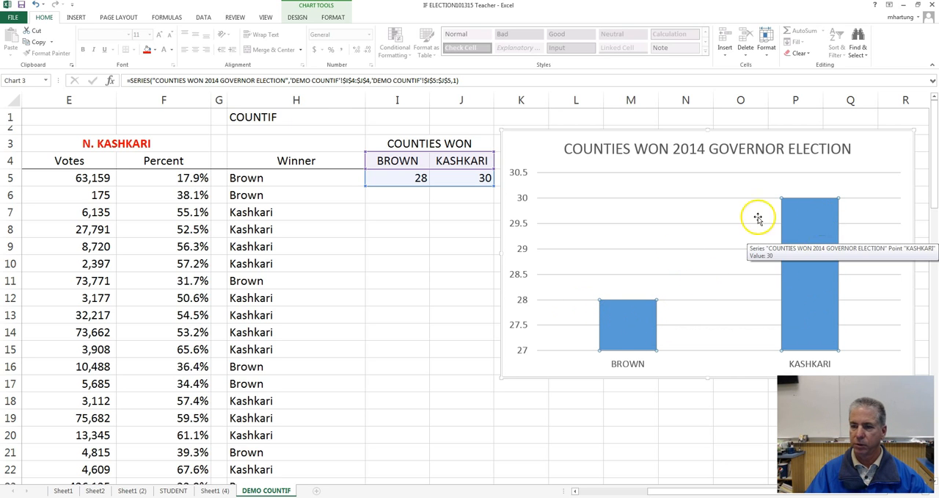
left_click(812, 262)
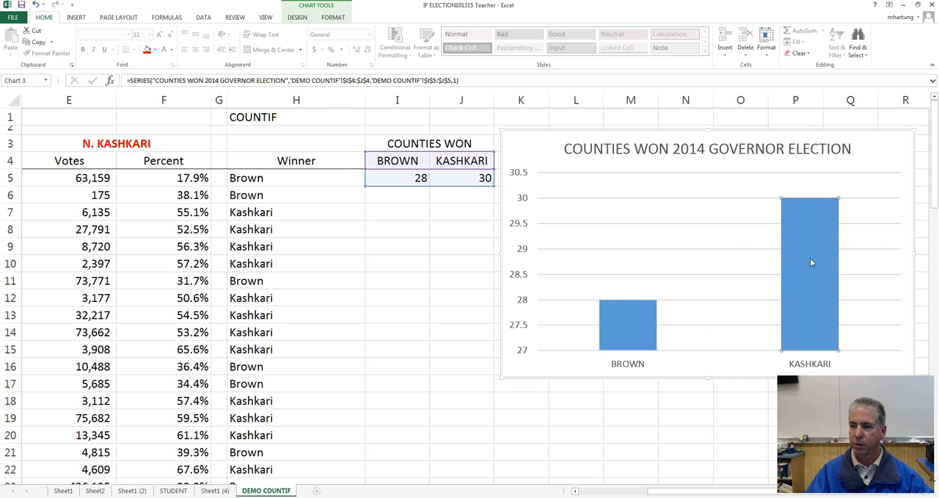
mouse_move(812, 250)
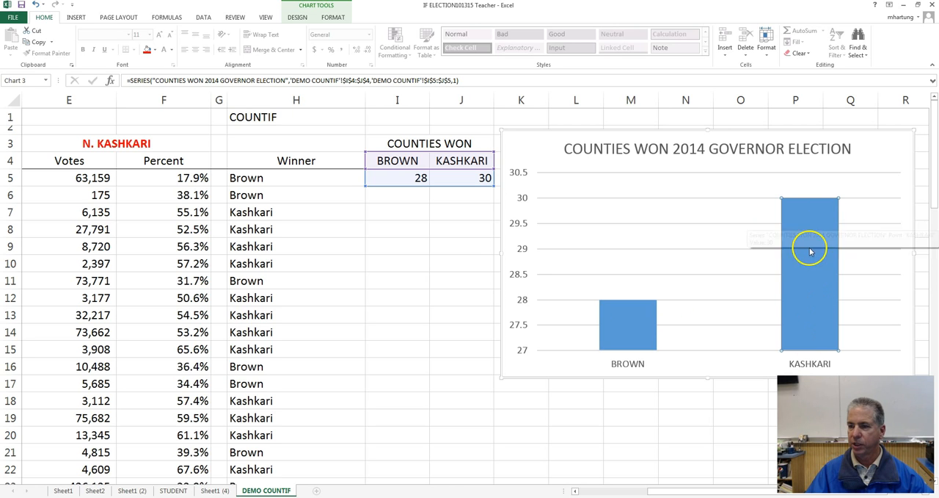
left_click(811, 232)
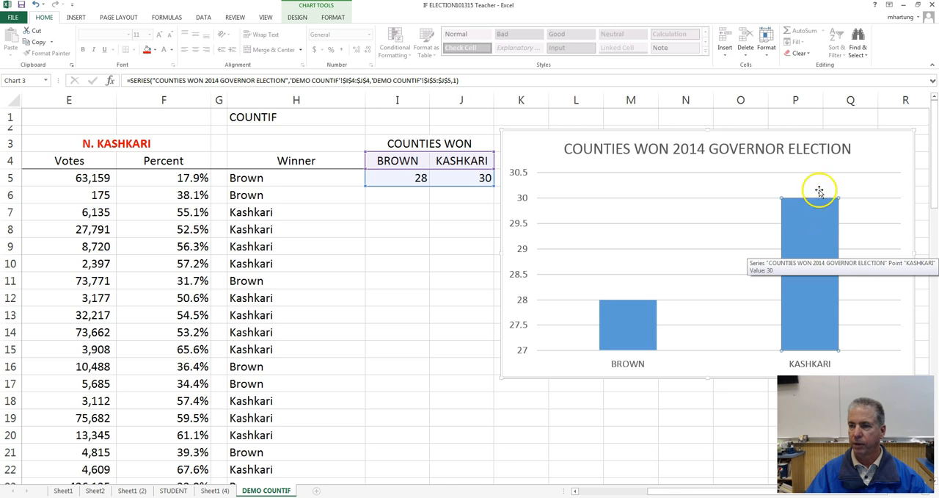
right_click(810, 233)
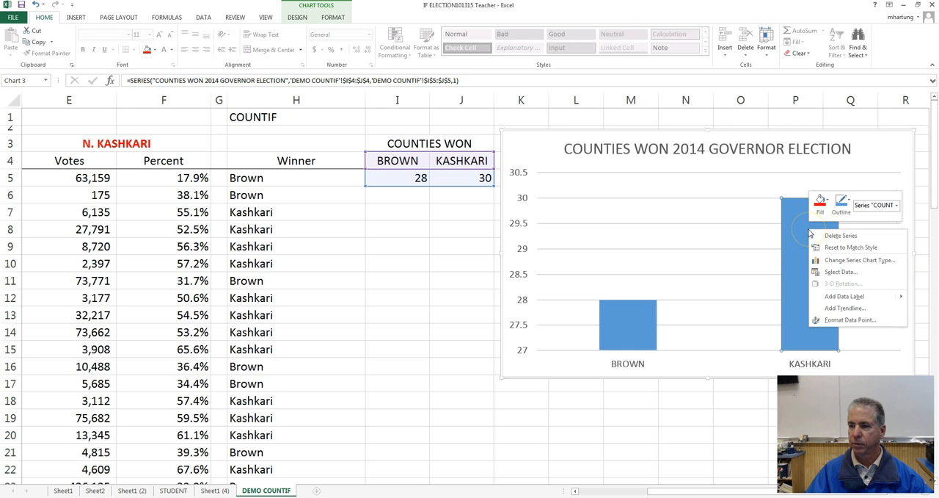
left_click(820, 208)
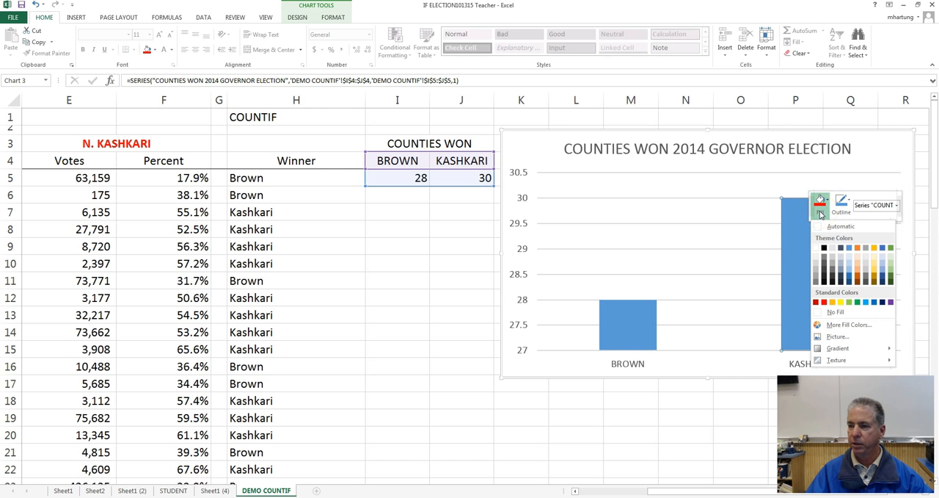
left_click(824, 301)
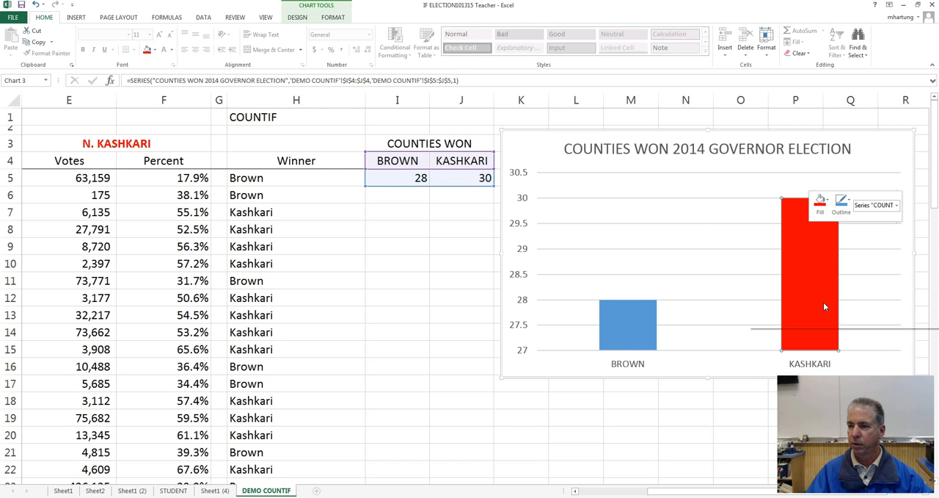
left_click(700, 191)
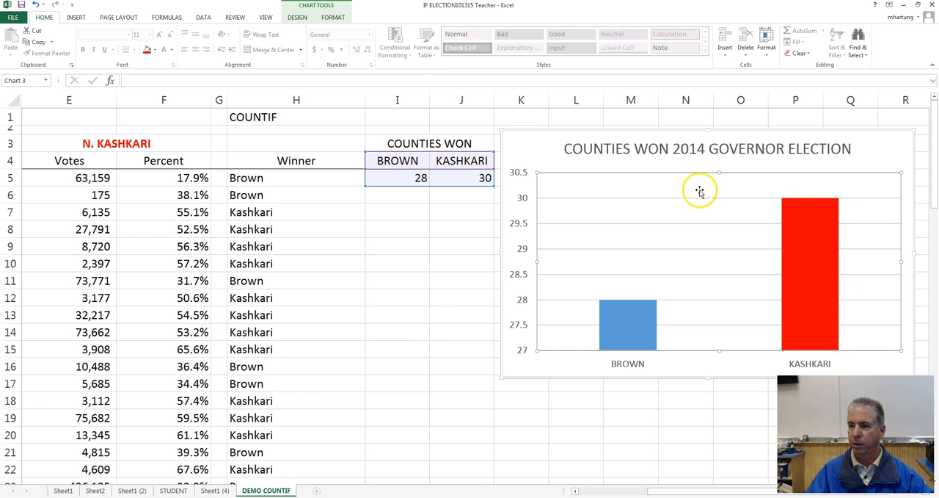
left_click(432, 321)
Step: Compare Brown's and Kashkari's vote totals in C65 and E65 with the counties-won figures and chart
left_click_drag(664, 491, 683, 491)
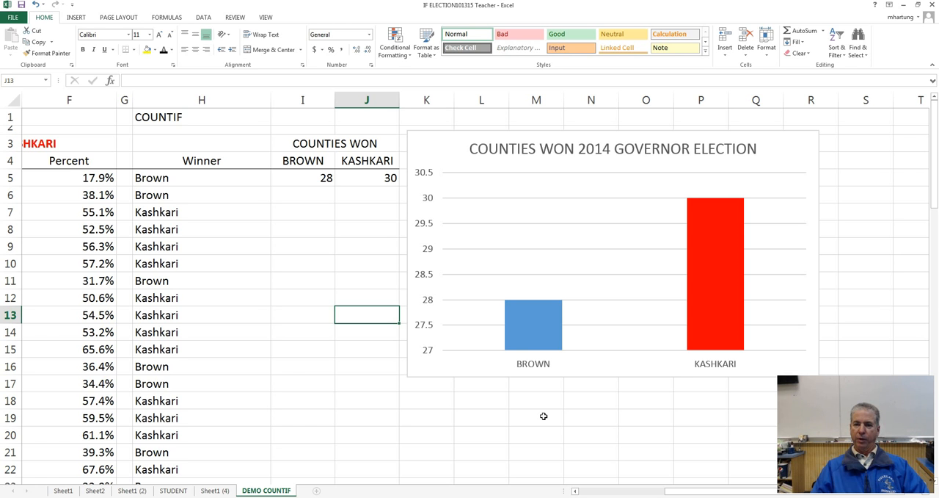
scroll(544, 416, "down", 9)
scroll(544, 416, "down", 3)
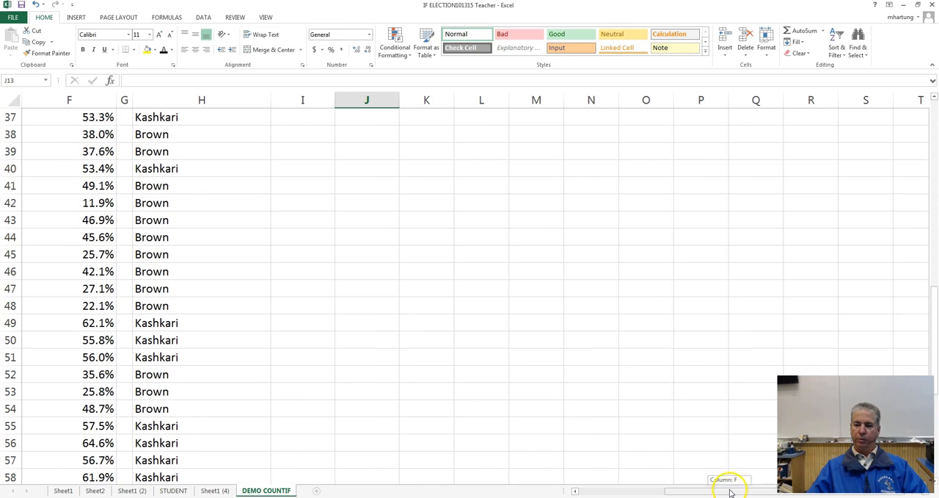
left_click_drag(730, 492, 638, 490)
scroll(325, 424, "down", 6)
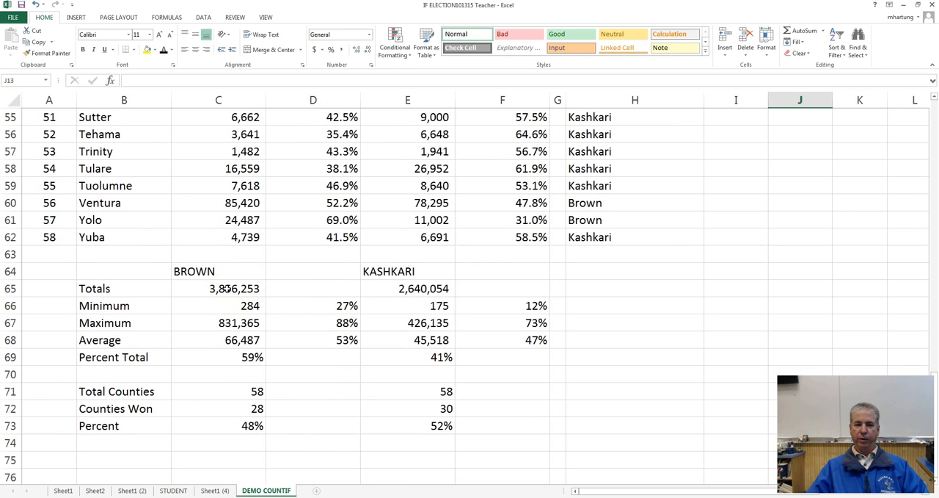
left_click(227, 289)
left_click(415, 289)
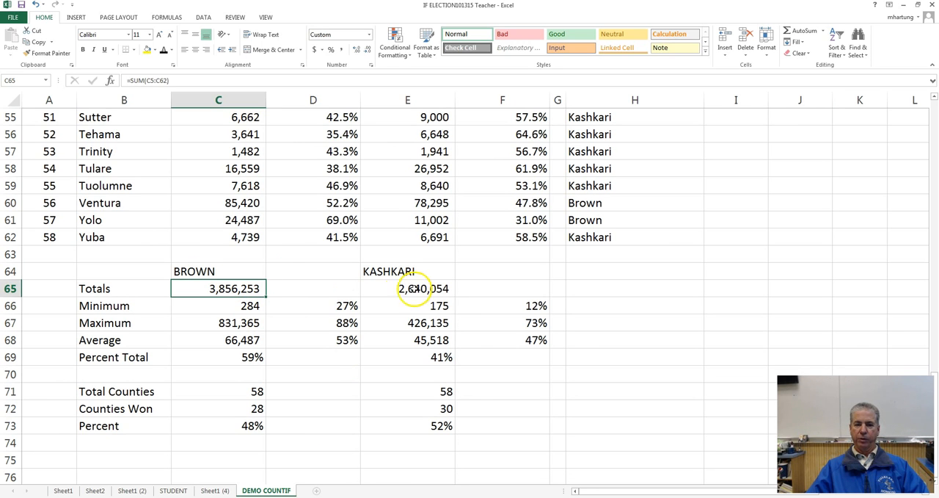
left_click(235, 271)
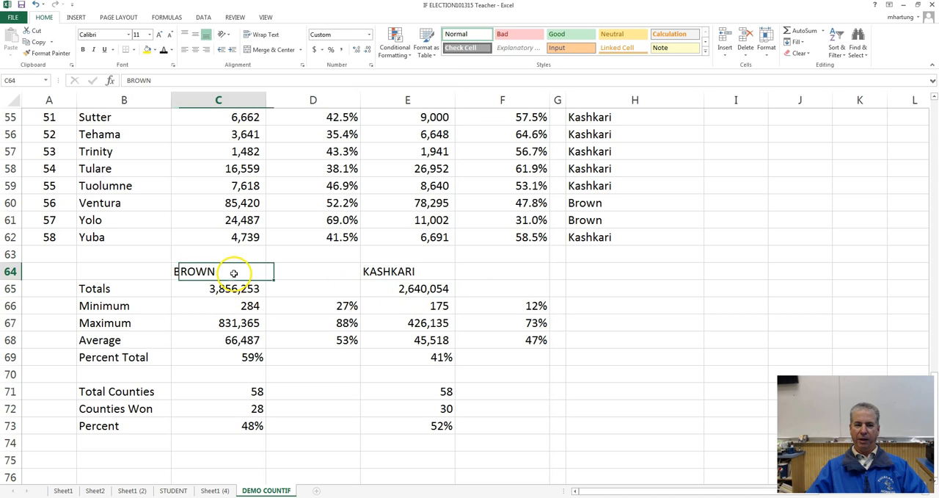
left_click(401, 273)
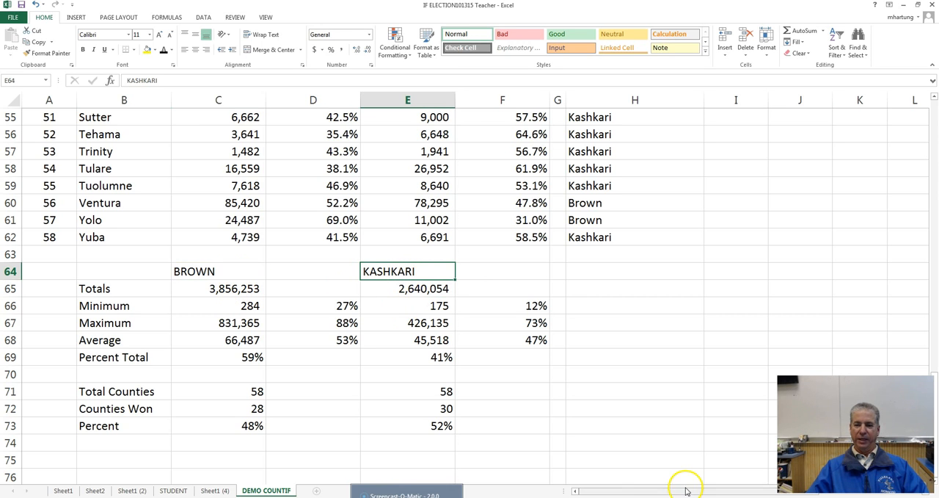
left_click_drag(671, 493, 723, 493)
scroll(542, 326, "up", 18)
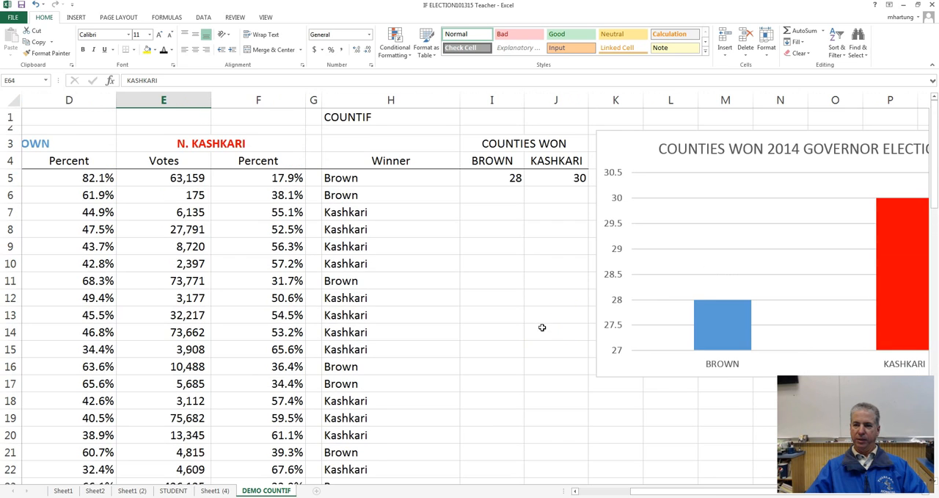
Step: Examine the completed counties-won chart alongside the Winner column
left_click_drag(739, 494, 777, 497)
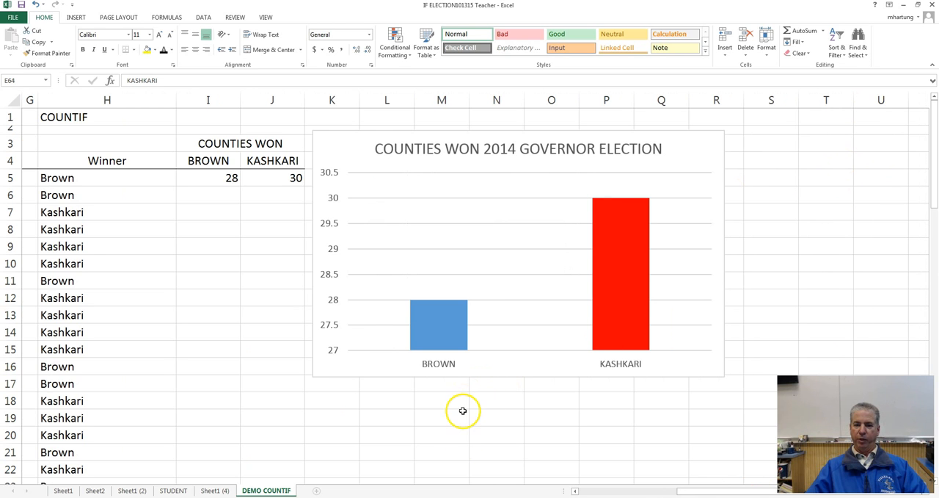
scroll(463, 454, "down", 3)
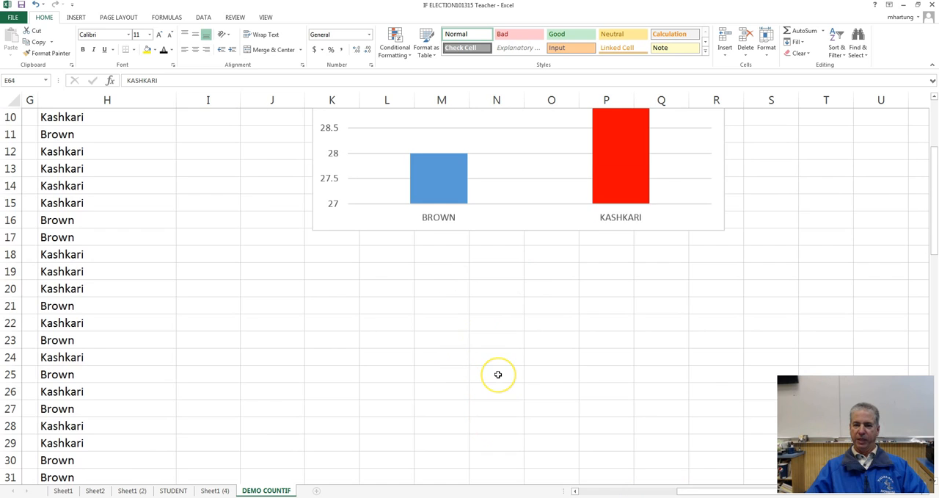
scroll(497, 373, "down", 2)
scroll(497, 374, "up", 4)
scroll(497, 374, "up", 1)
scroll(498, 374, "down", 3)
scroll(497, 374, "up", 3)
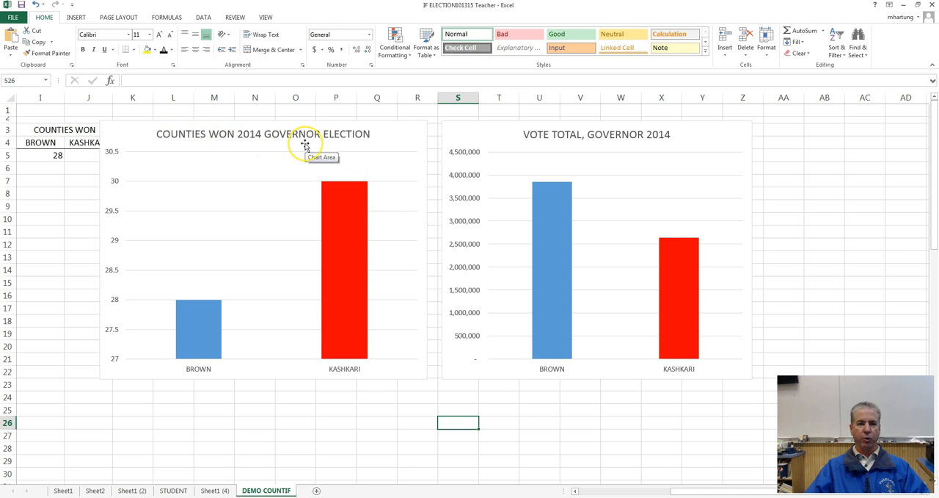
Step: Compare the counties-won chart with the "VOTE TOTAL, GOVERNOR 2014" chart for Brown and Kashkari
mouse_move(350, 251)
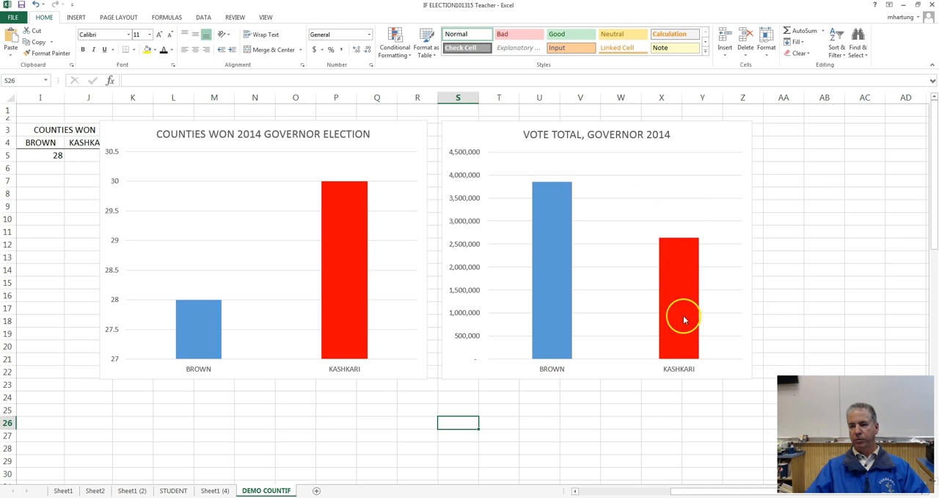
mouse_move(686, 296)
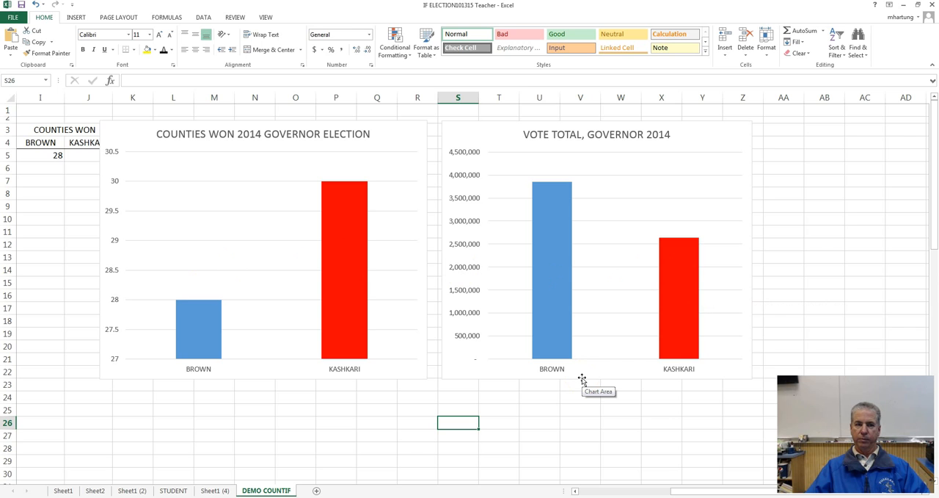
left_click(720, 492)
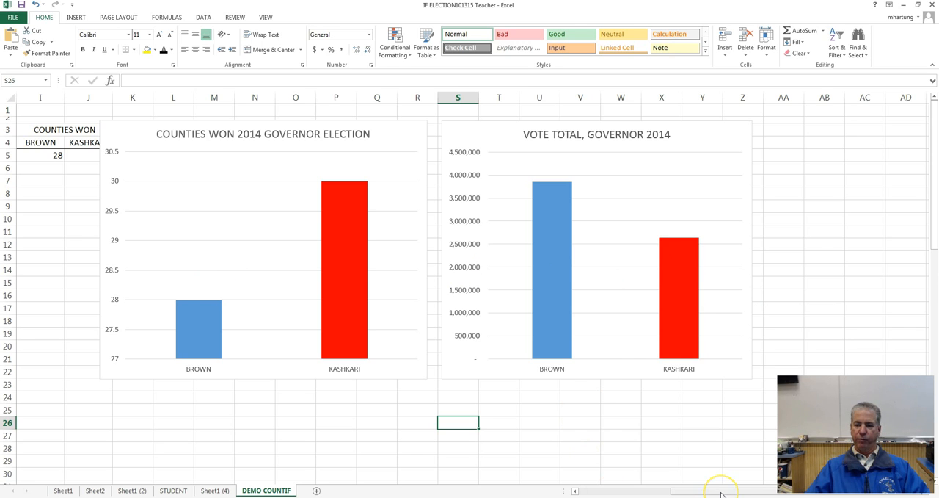
left_click_drag(721, 494, 705, 494)
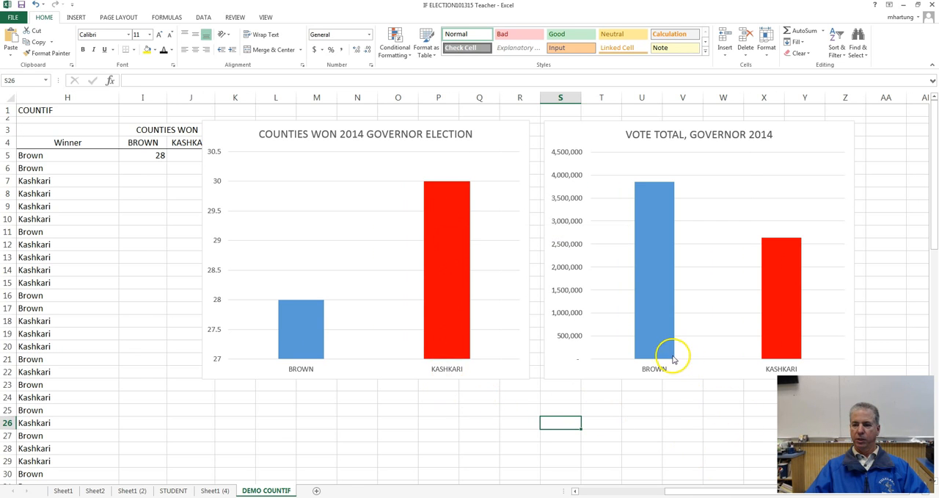
mouse_move(779, 255)
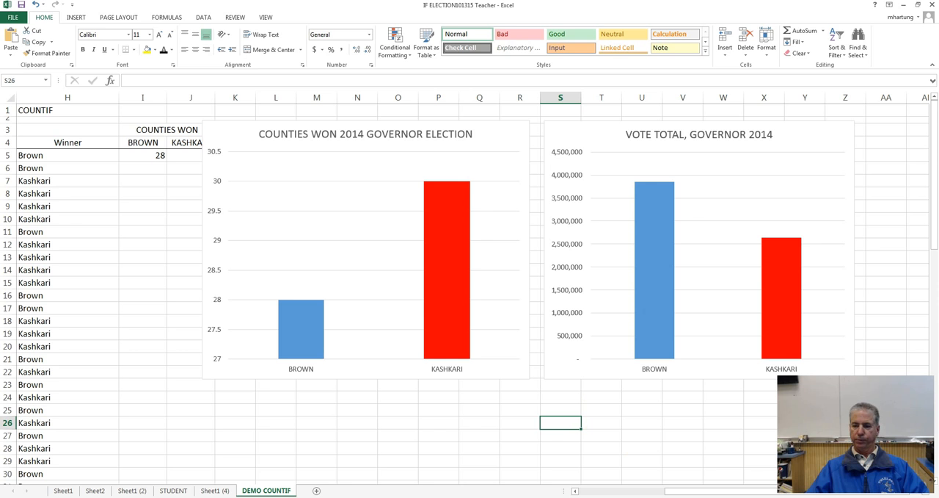
Step: Locate Modoc County in the election table and examine each candidate's votes and percentages in row 29
left_click_drag(752, 492, 650, 494)
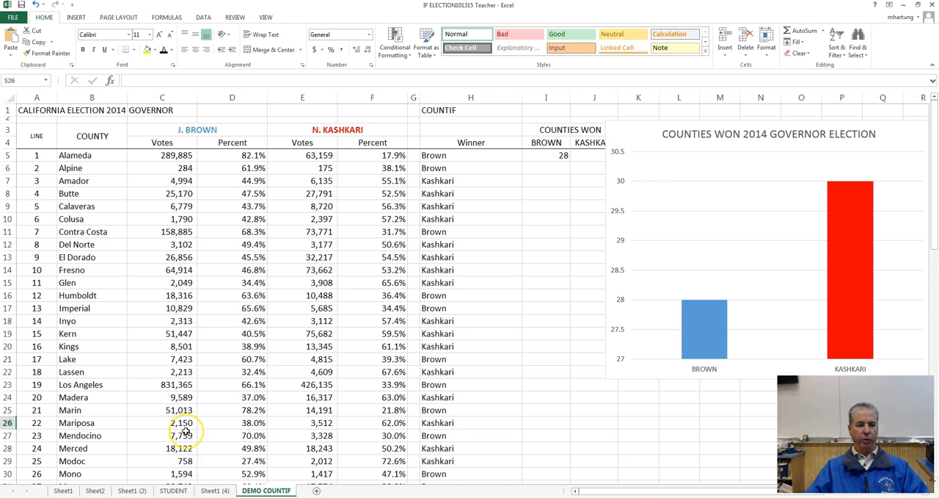
scroll(184, 441, "down", 2)
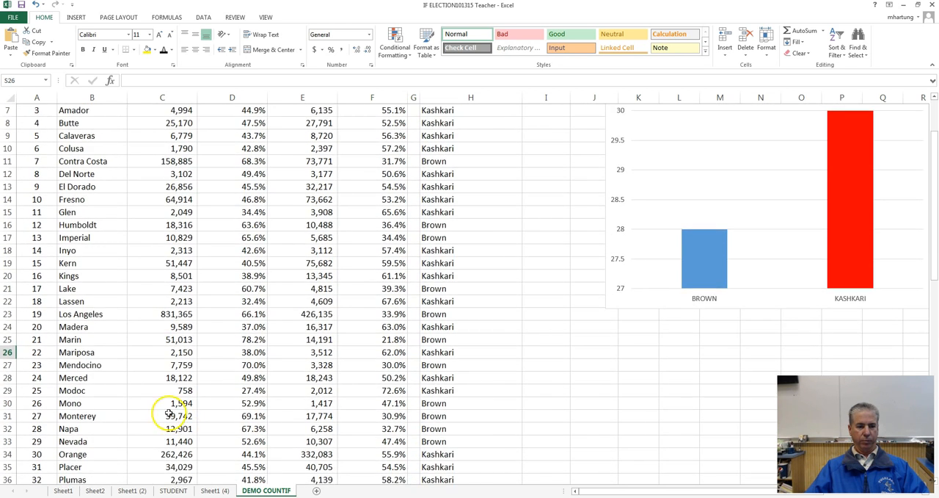
left_click(87, 389)
left_click(168, 390)
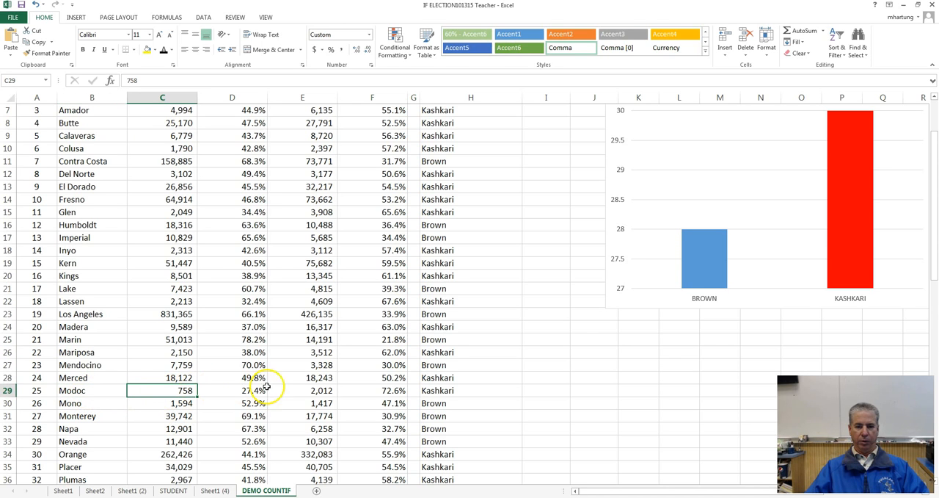
left_click(395, 390)
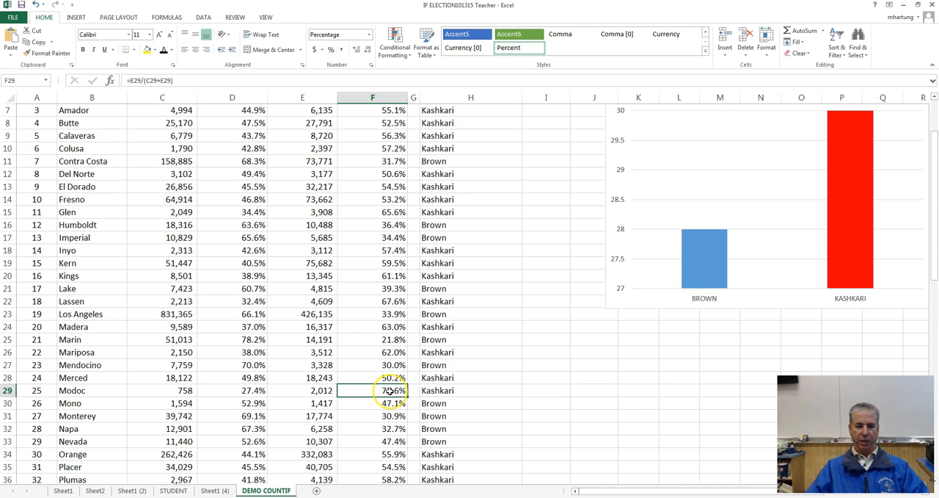
left_click(239, 392)
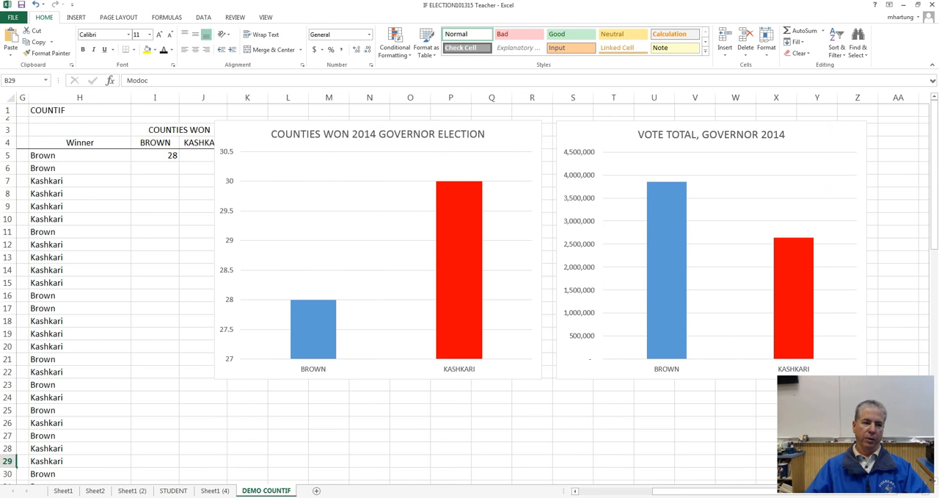
Step: Return from the charts to Modoc's row B29:F29 and compare Brown's percentage in D29 with Kashkari's in F29
left_click_drag(721, 493, 670, 492)
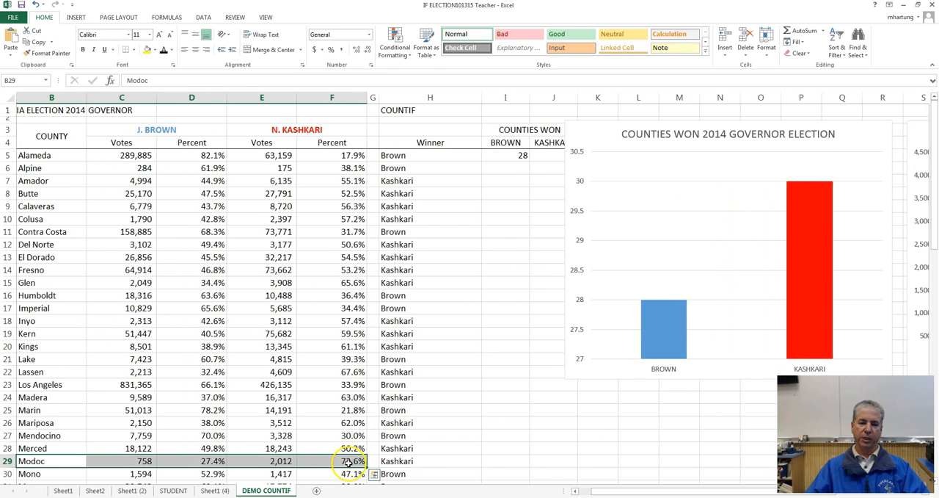
left_click(349, 462)
scroll(349, 441, "down", 3)
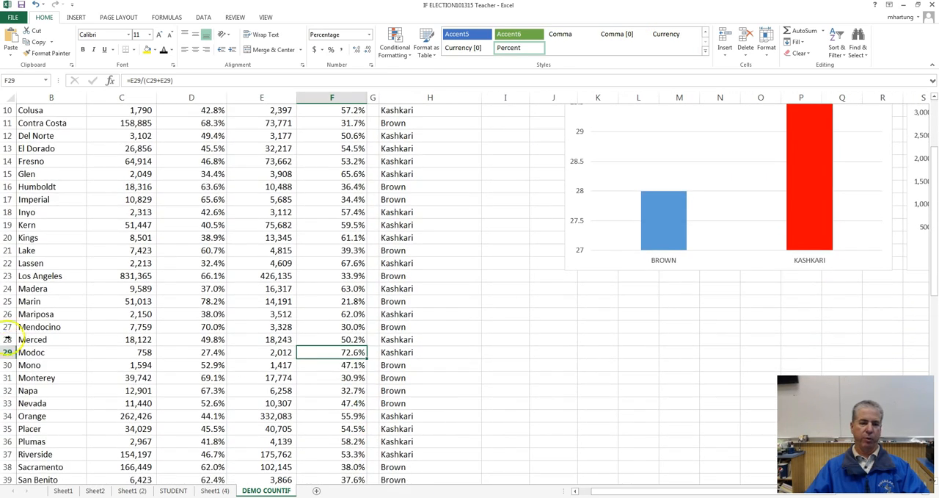
left_click_drag(46, 351, 332, 355)
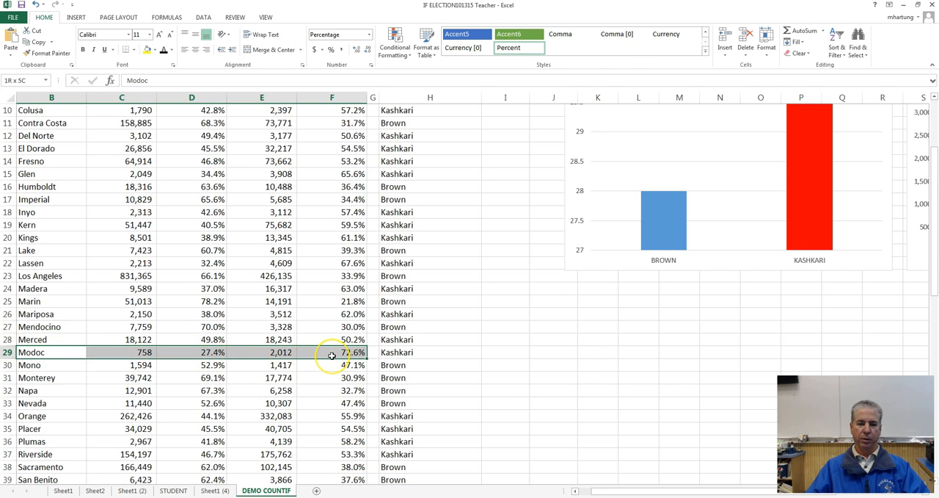
left_click(332, 355)
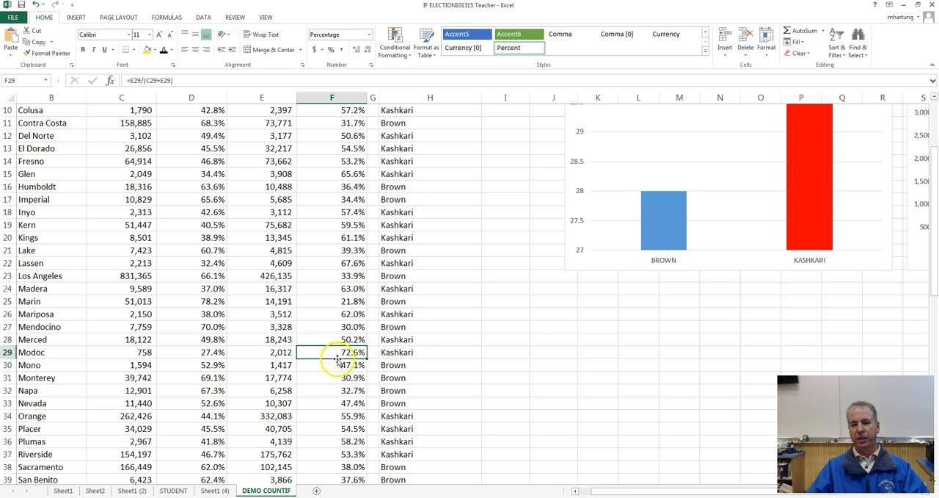
left_click(203, 354)
left_click(344, 353)
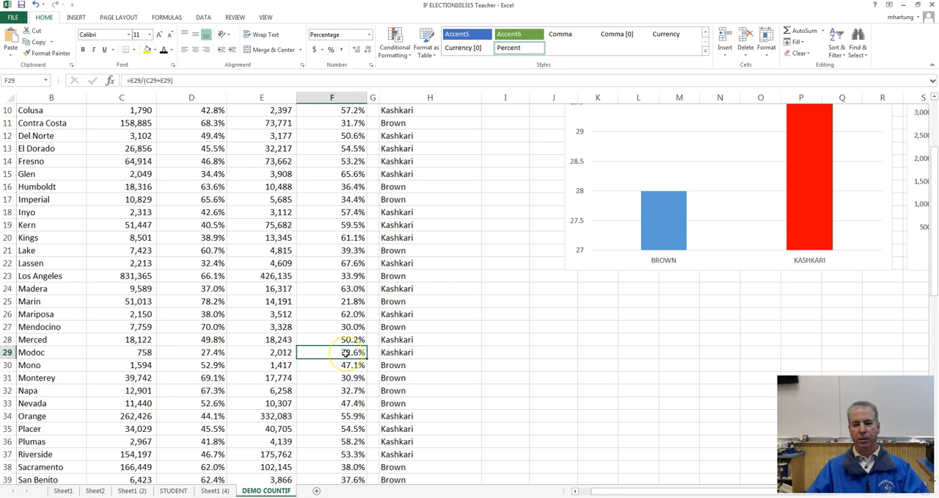